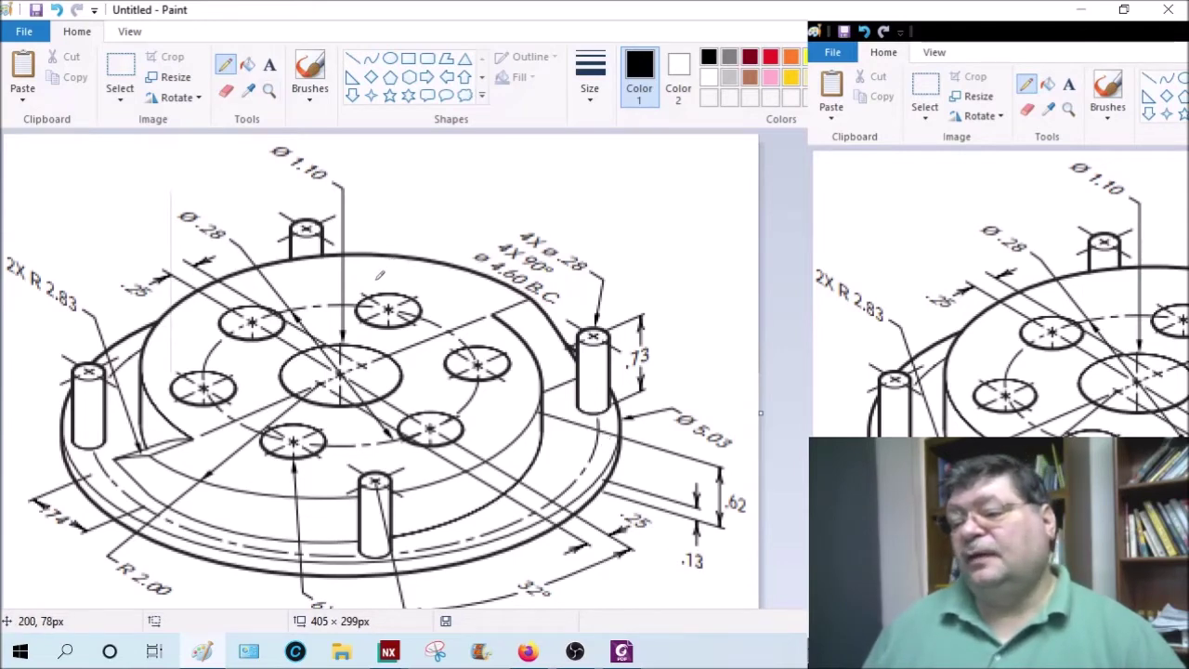
Step: Draw a red line across the 4X Ø.28 pin callout on the reference drawing
scroll(288, 557, down, 2)
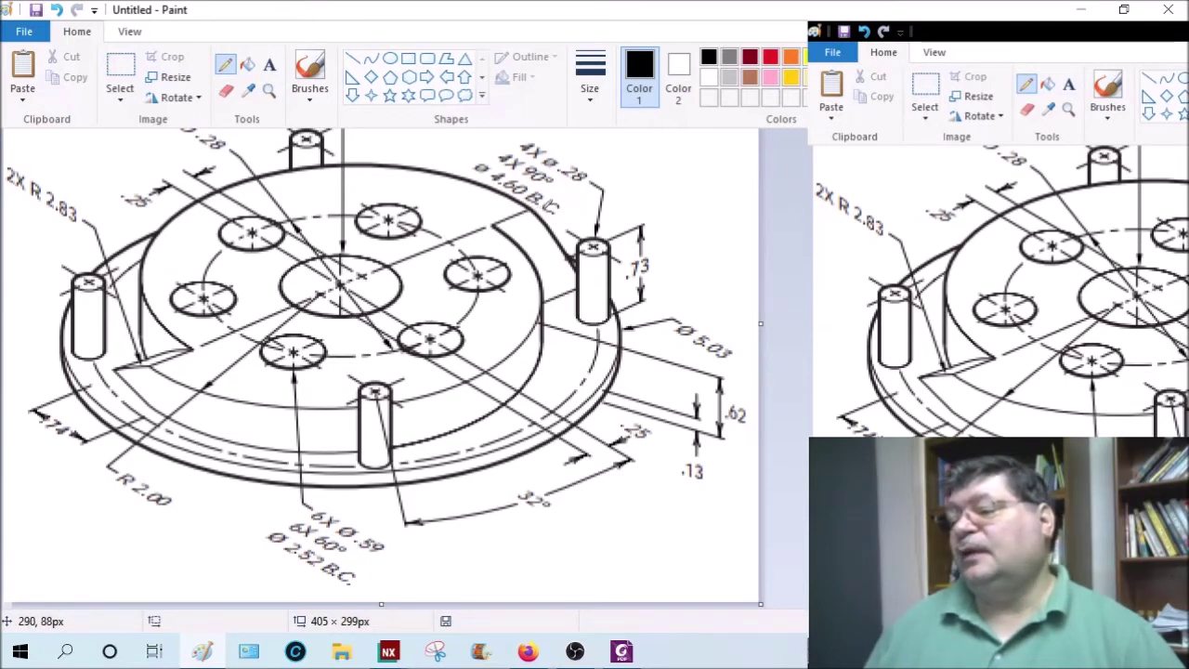
drag(528, 213, 664, 158)
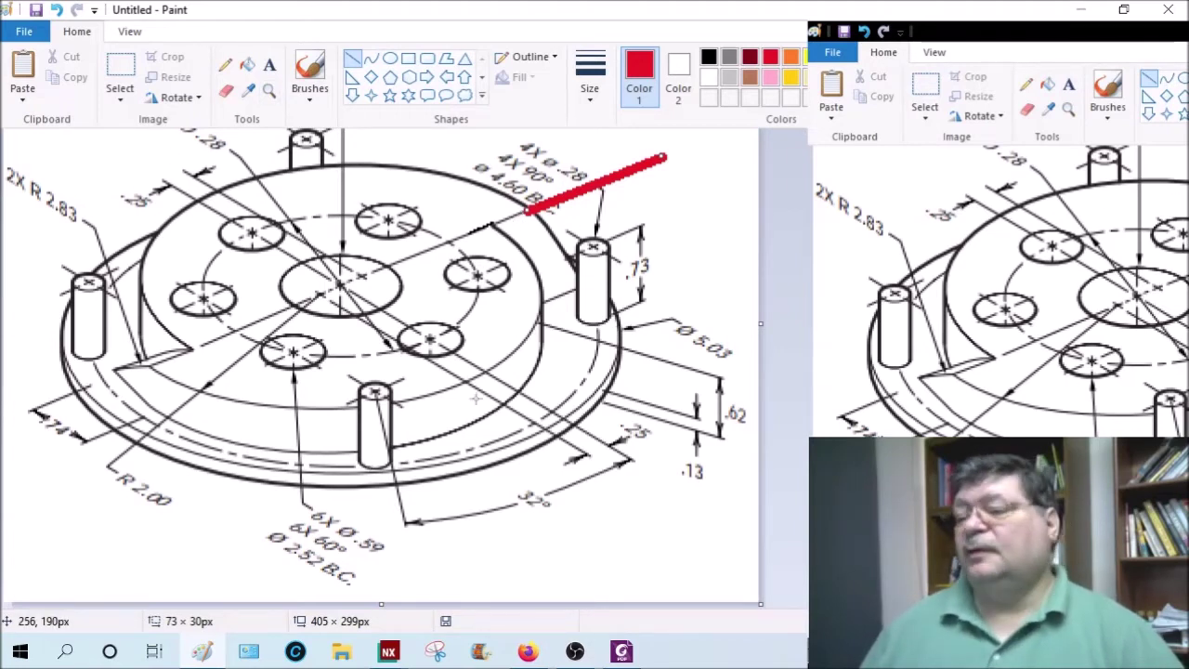
Step: Undo the red callout line and a small trial mark near Ø.28, leaving the drawing plain black
scroll(460, 390, up, 2)
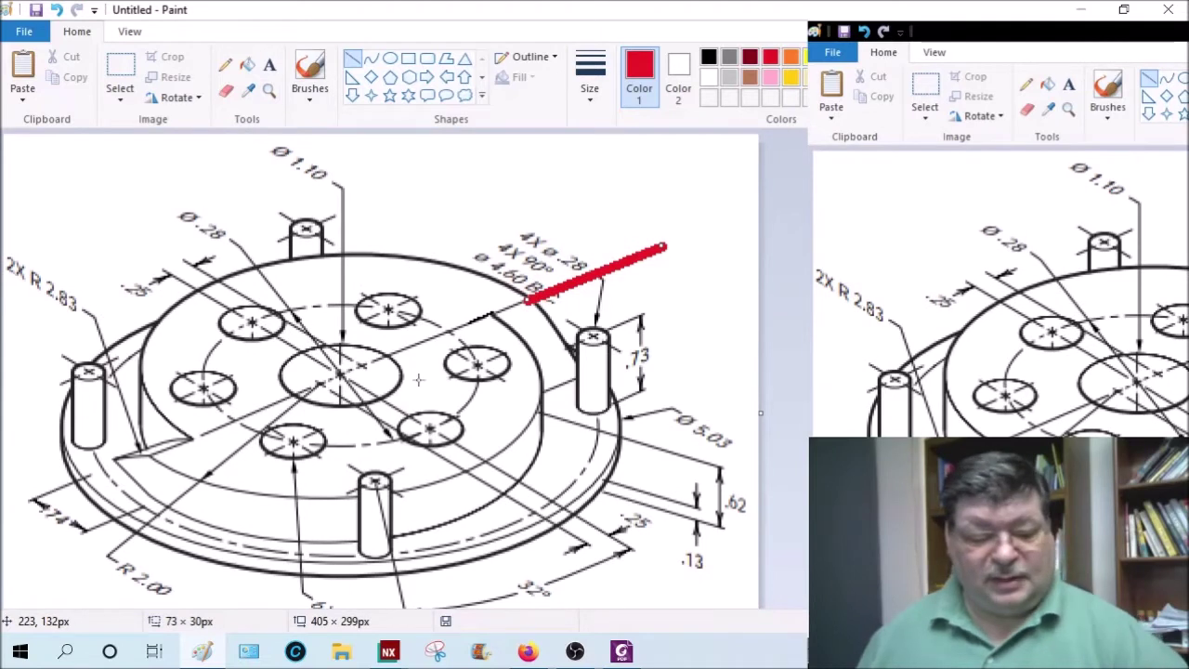
key(ctrl+z)
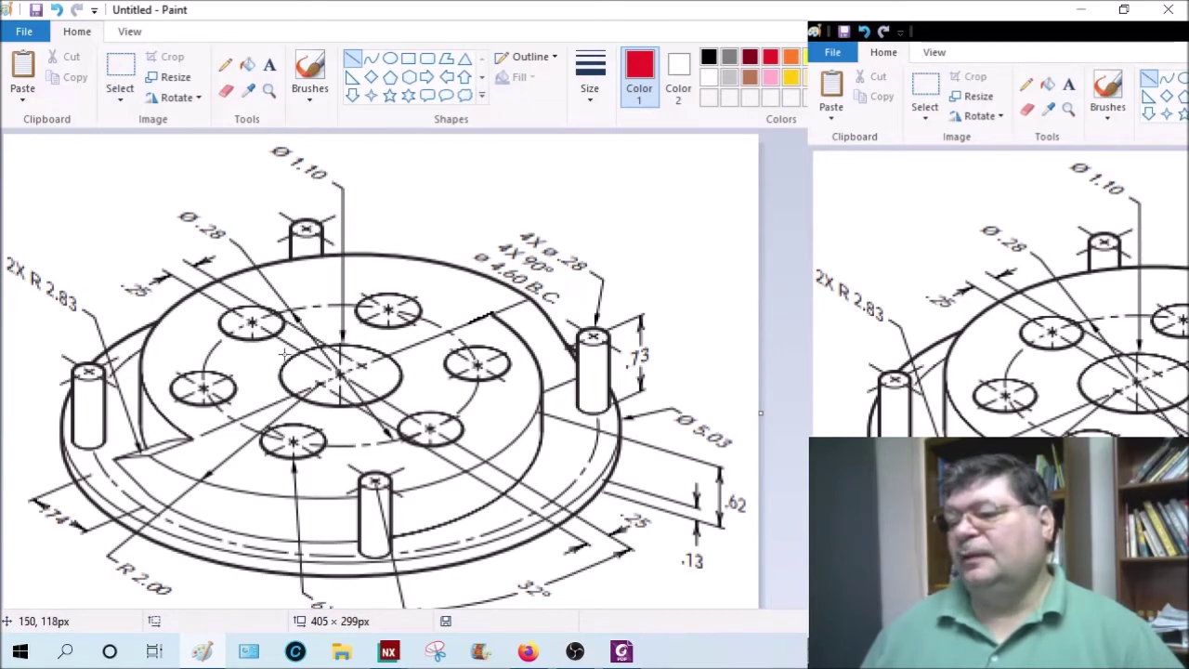
scroll(316, 368, down, 2)
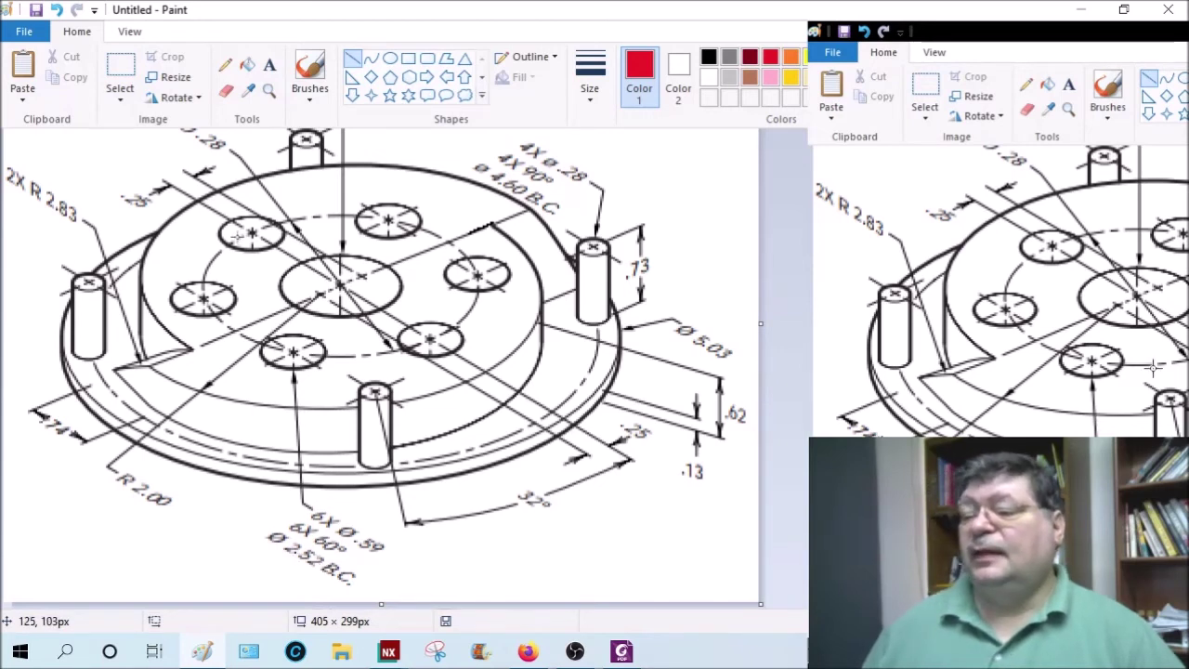
scroll(234, 239, up, 2)
drag(184, 216, 239, 245)
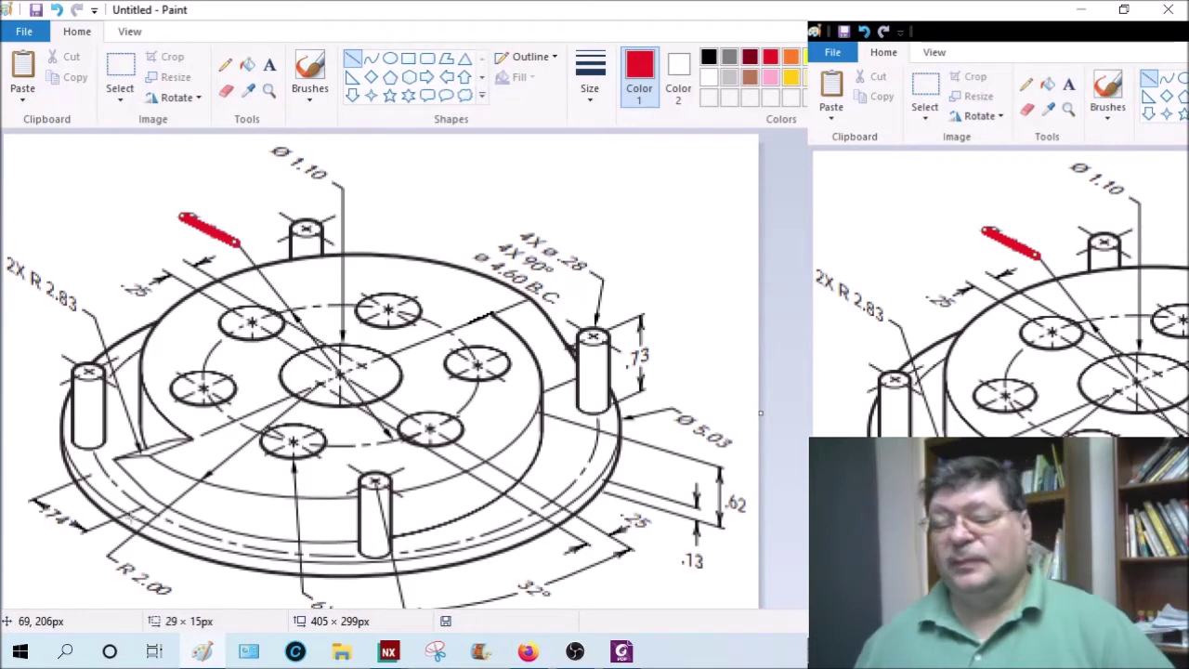
key(ctrl+z)
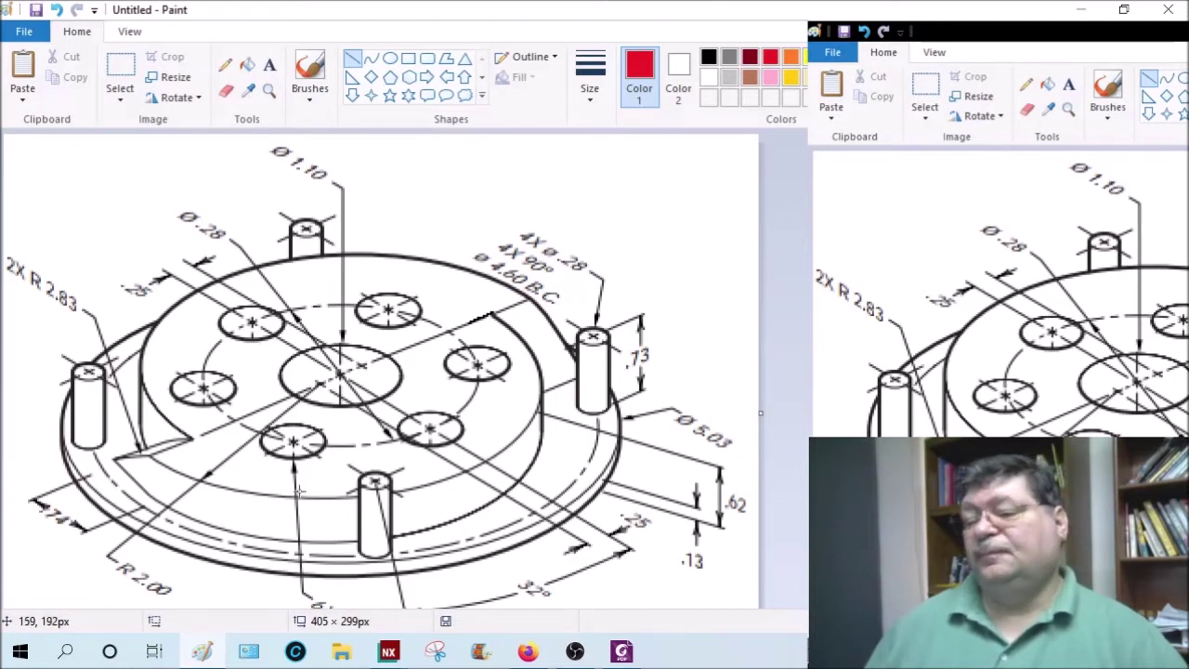
Step: Mark the notch beside the left pin with a short red line, discarding a trial red ellipse
mouse_move(140, 411)
mouse_down()
mouse_move(116, 416)
mouse_move(94, 457)
mouse_move(116, 417)
mouse_up()
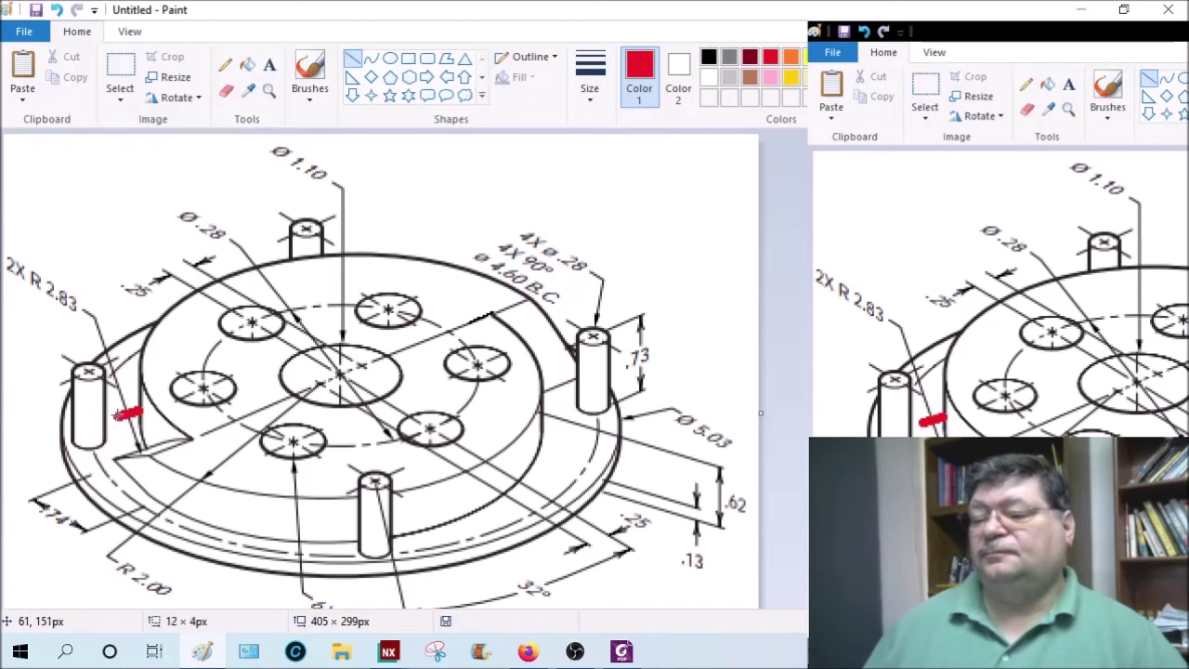
click(389, 58)
drag(99, 390, 212, 524)
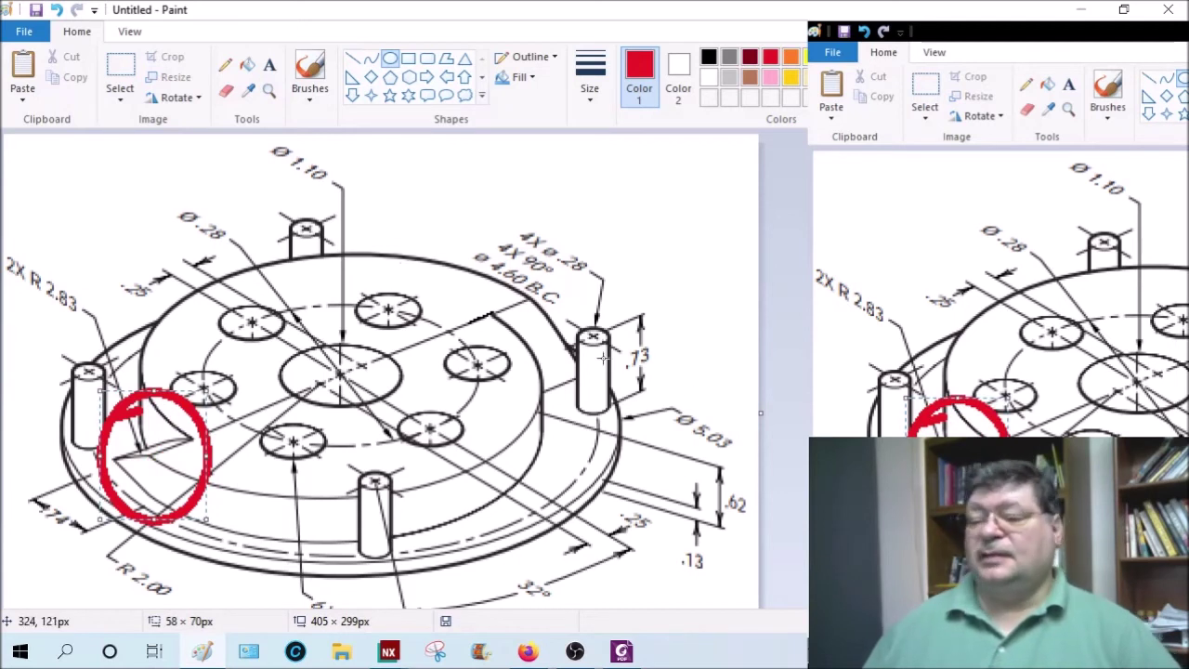
key(ctrl+z)
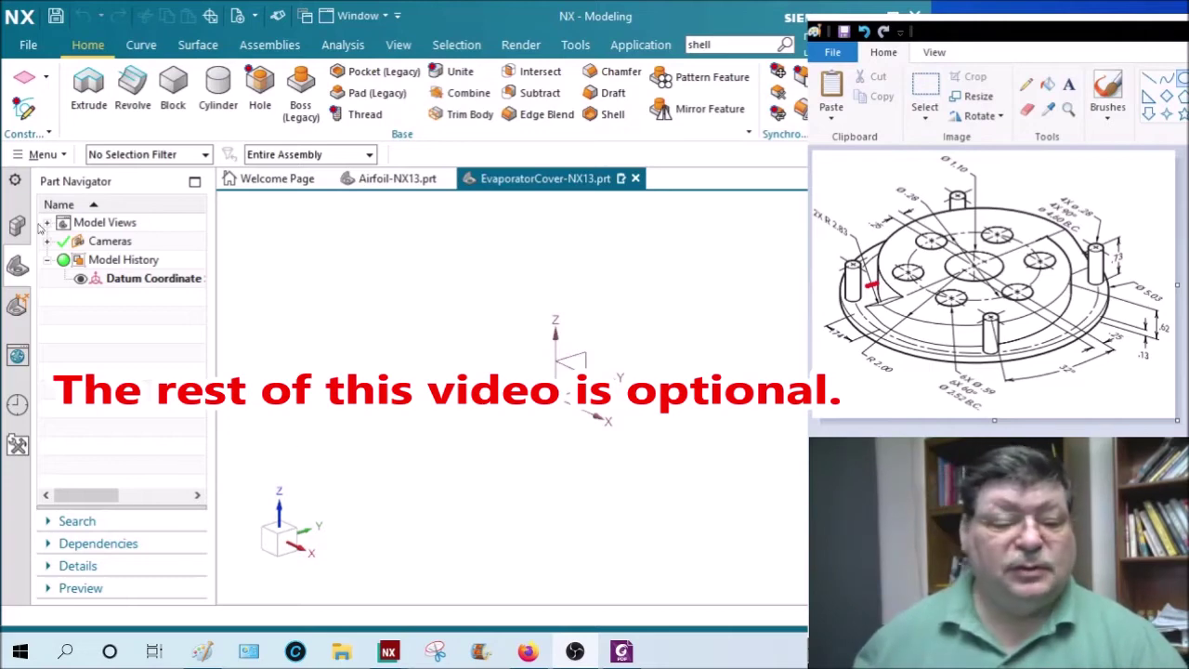
Step: Extrude a Ø5.03 circle at the origin on the XY plane .13 thick as the base disc
click(85, 97)
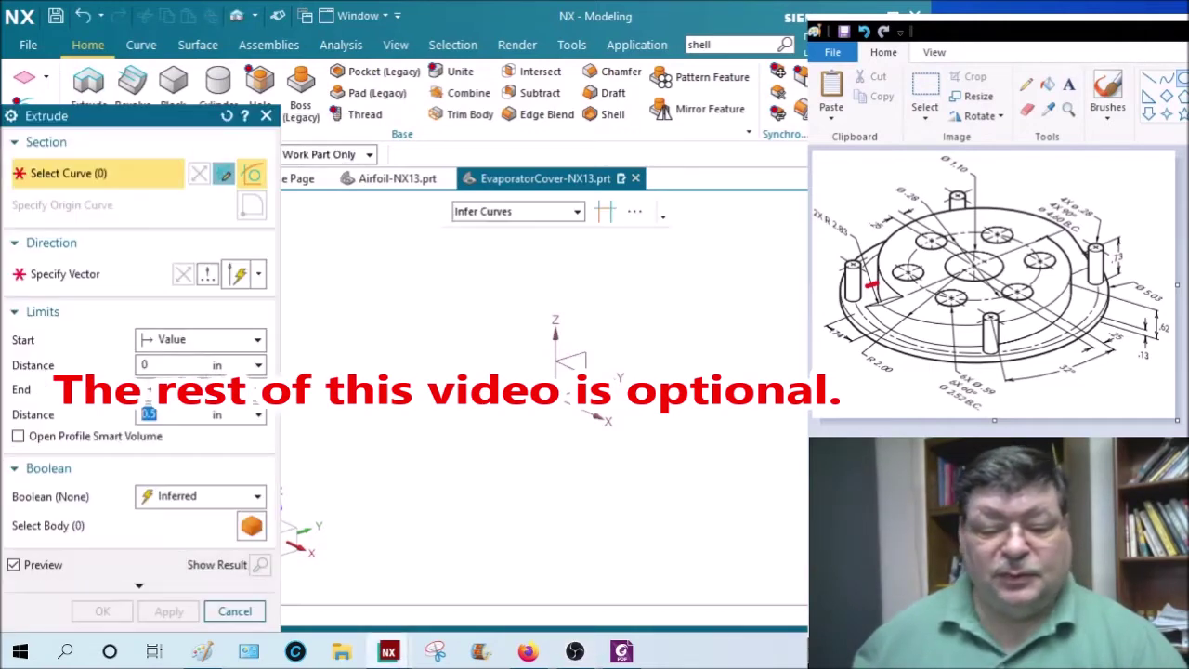
click(599, 413)
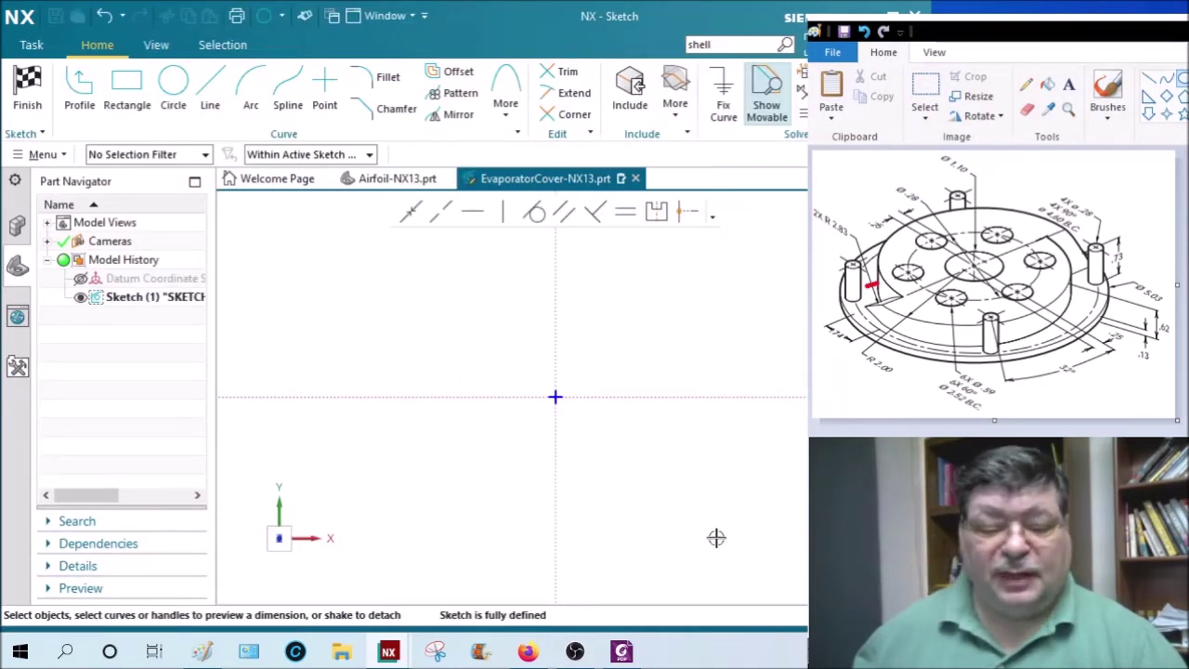
click(172, 84)
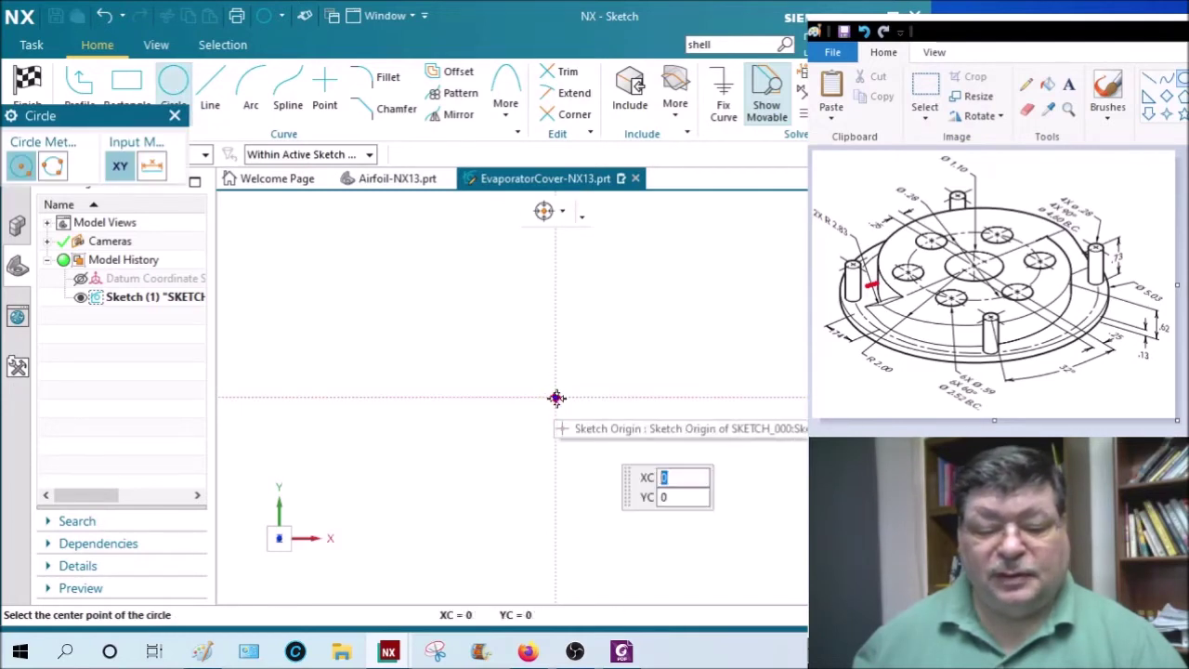
click(556, 398)
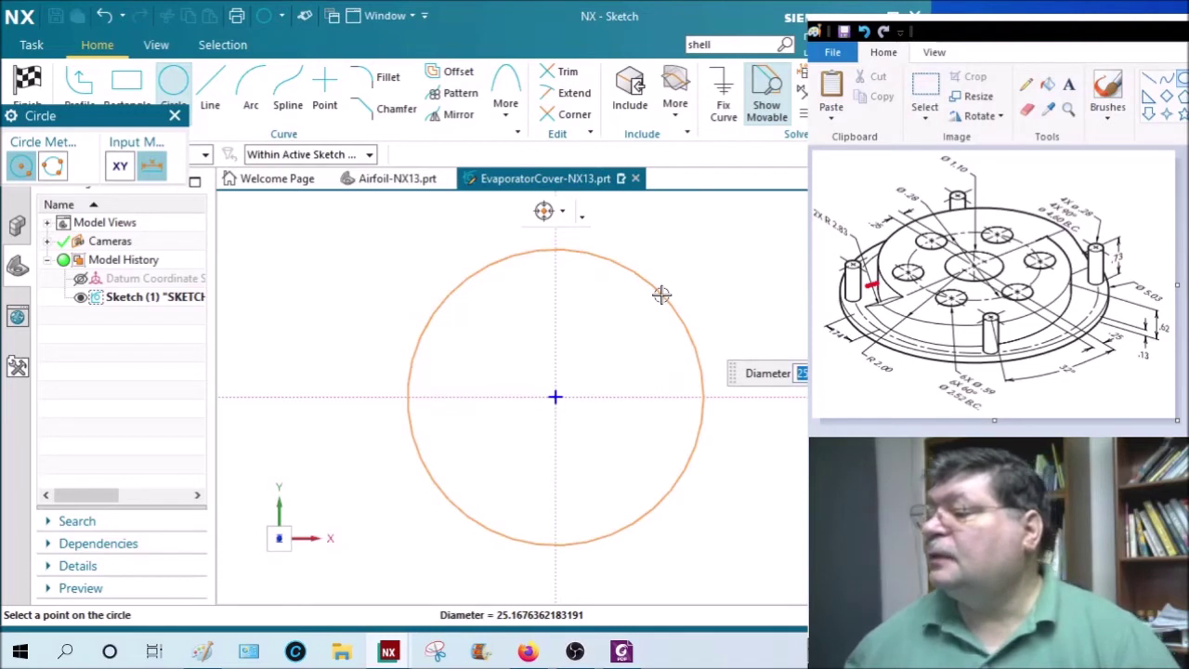
text(5.)
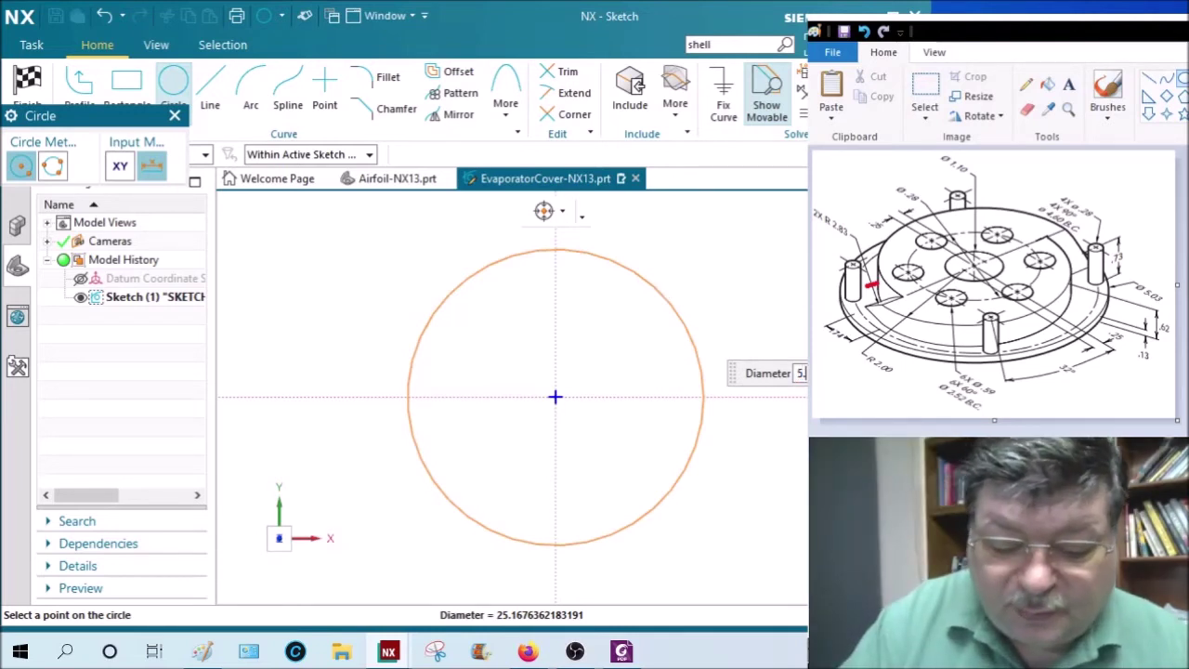
key(Return)
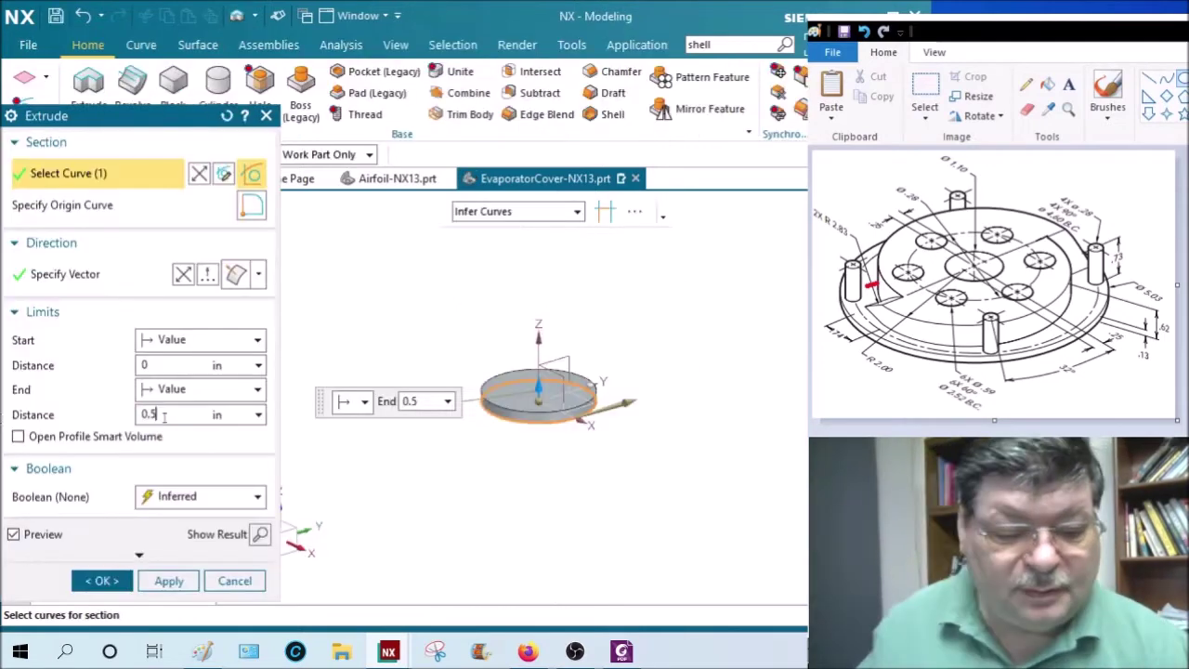
double_click(164, 415)
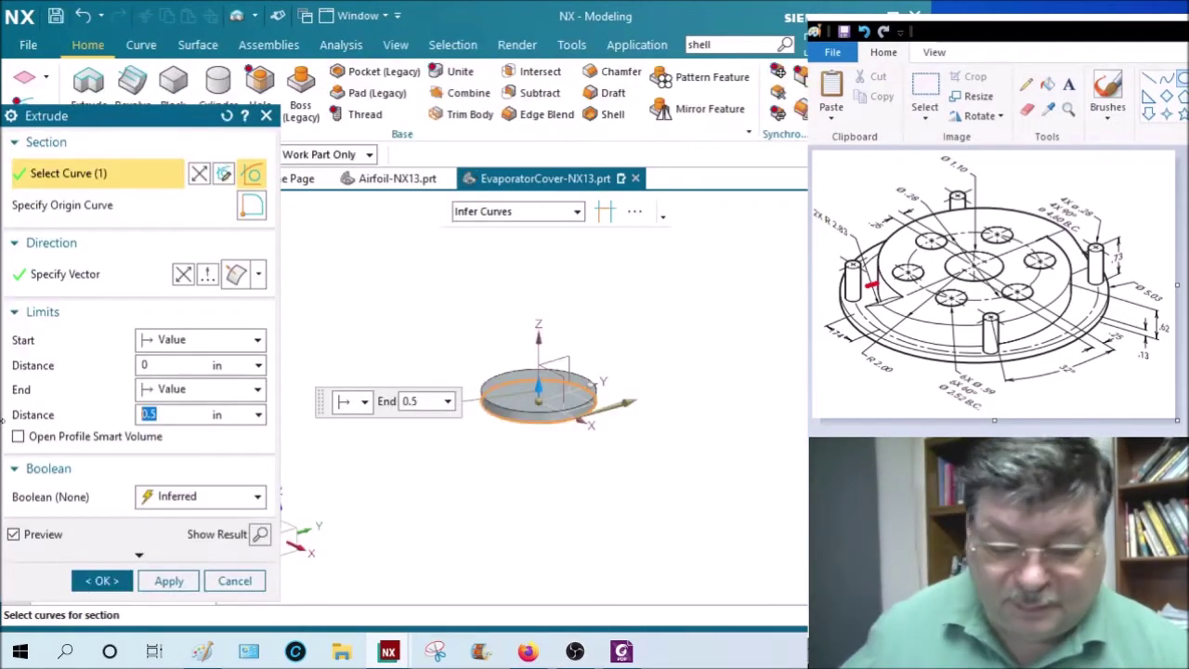
text(.)
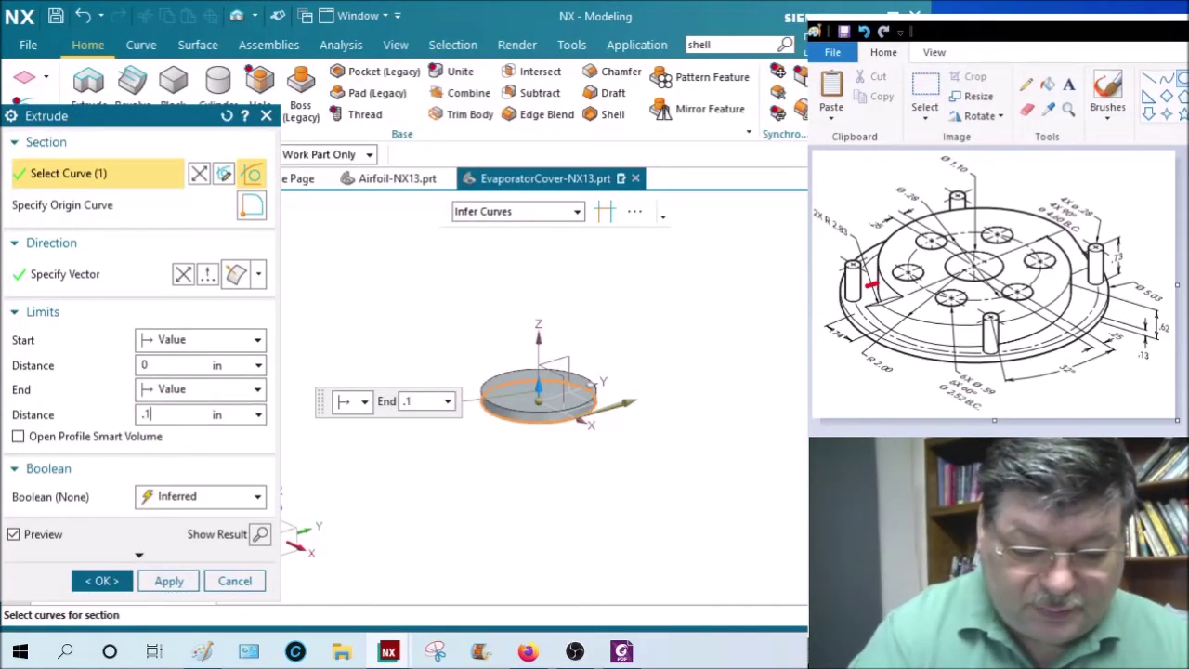
text(13)
key(Return)
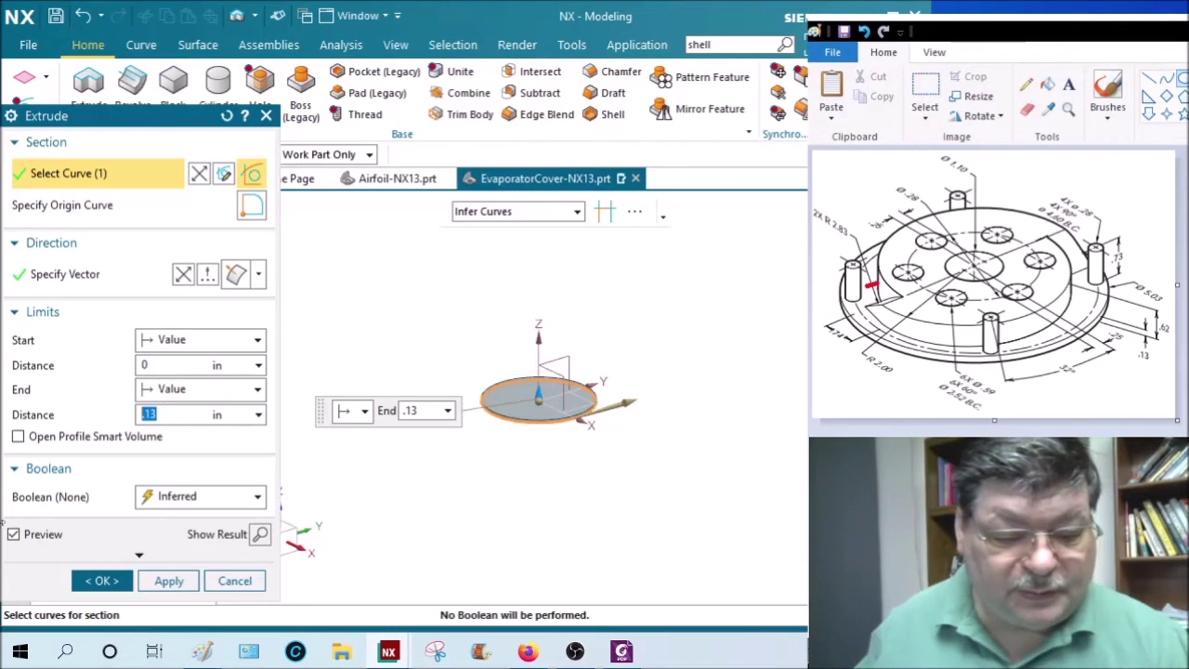
click(101, 580)
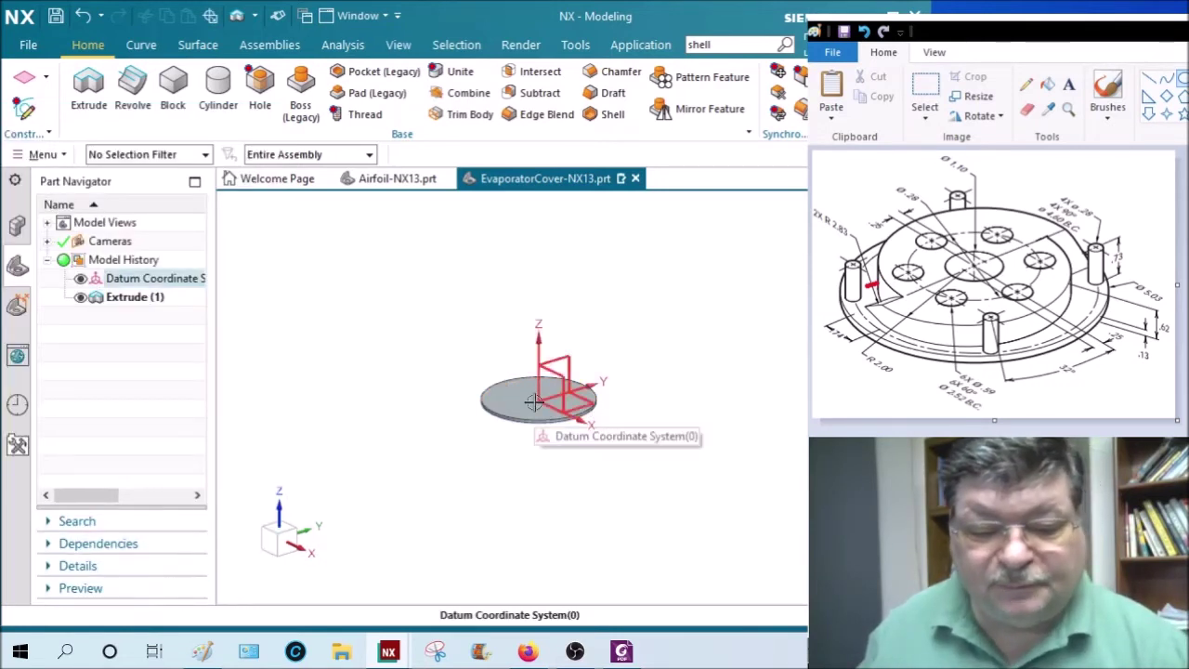
Step: Start a new extrusion sketch on the disc's top face with a Ø4 circle left of centre
scroll(541, 394, up, 1)
scroll(542, 394, up, 3)
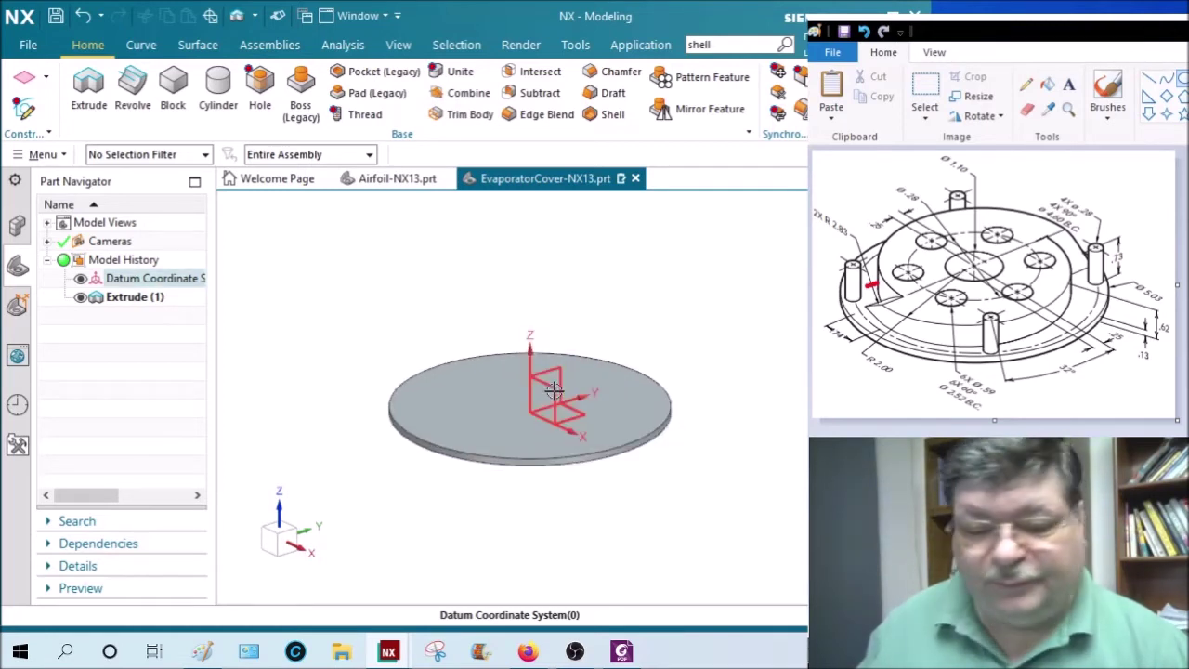
click(89, 85)
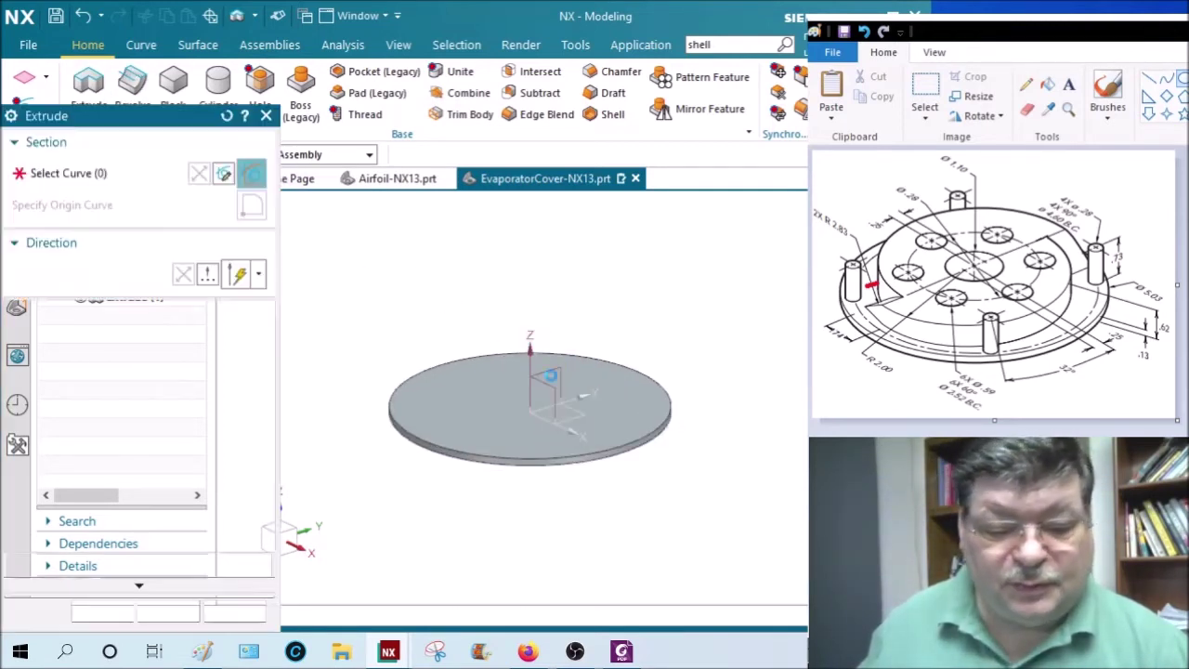
click(630, 398)
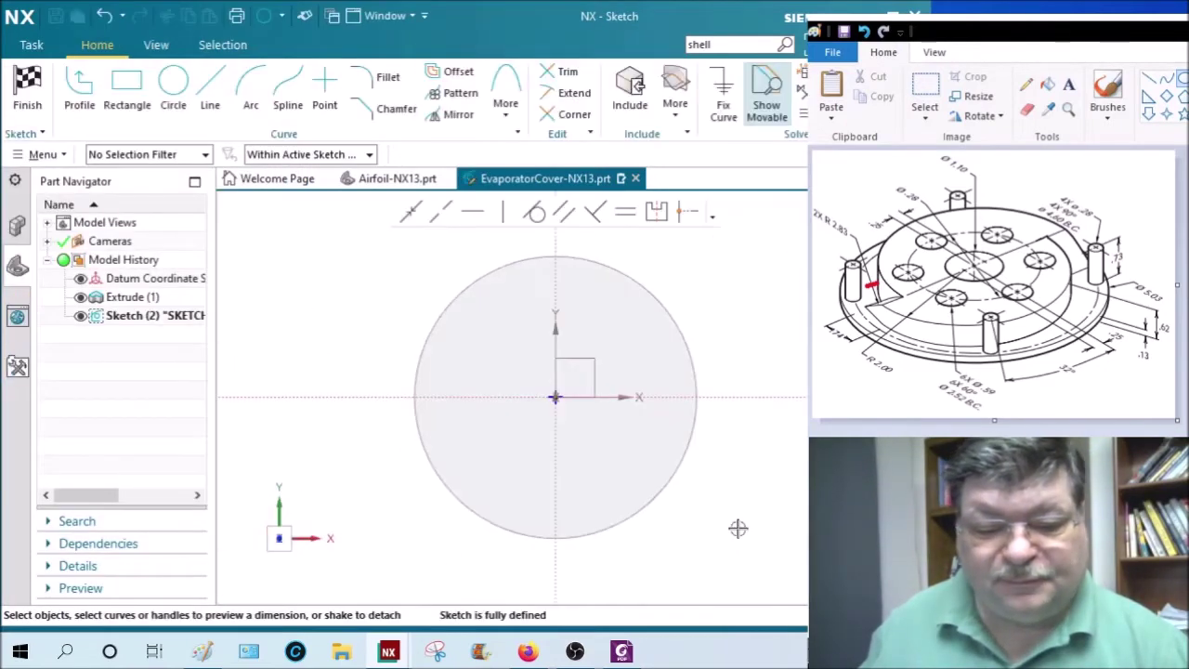
click(172, 85)
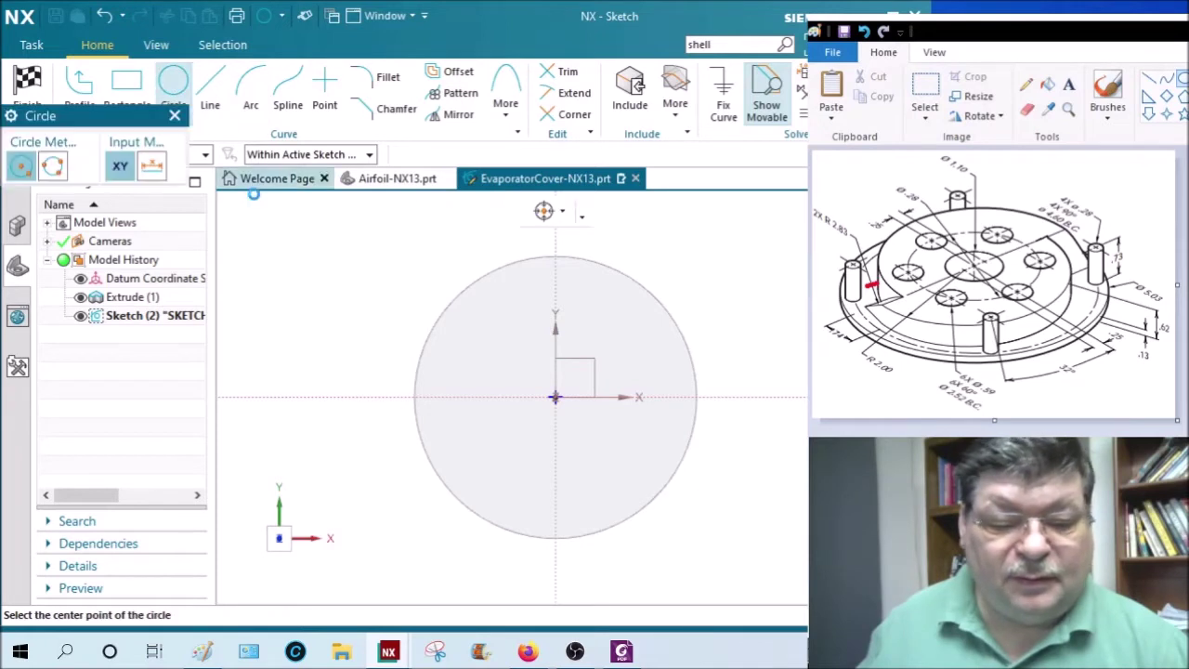
click(332, 340)
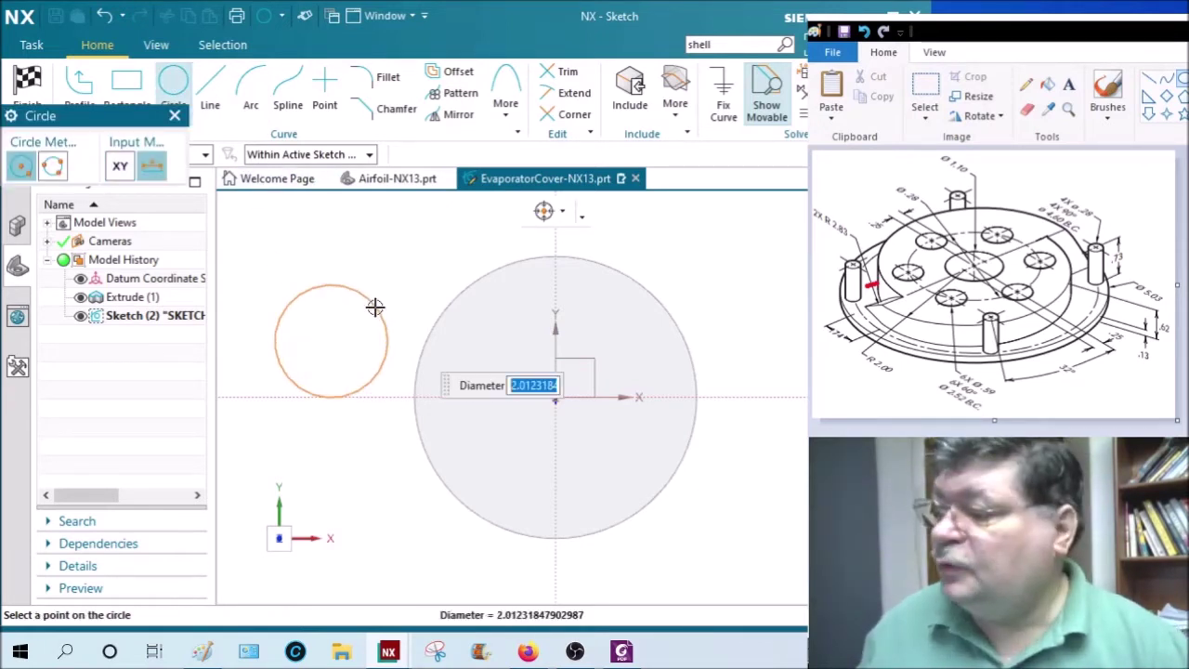
text(4)
key(Return)
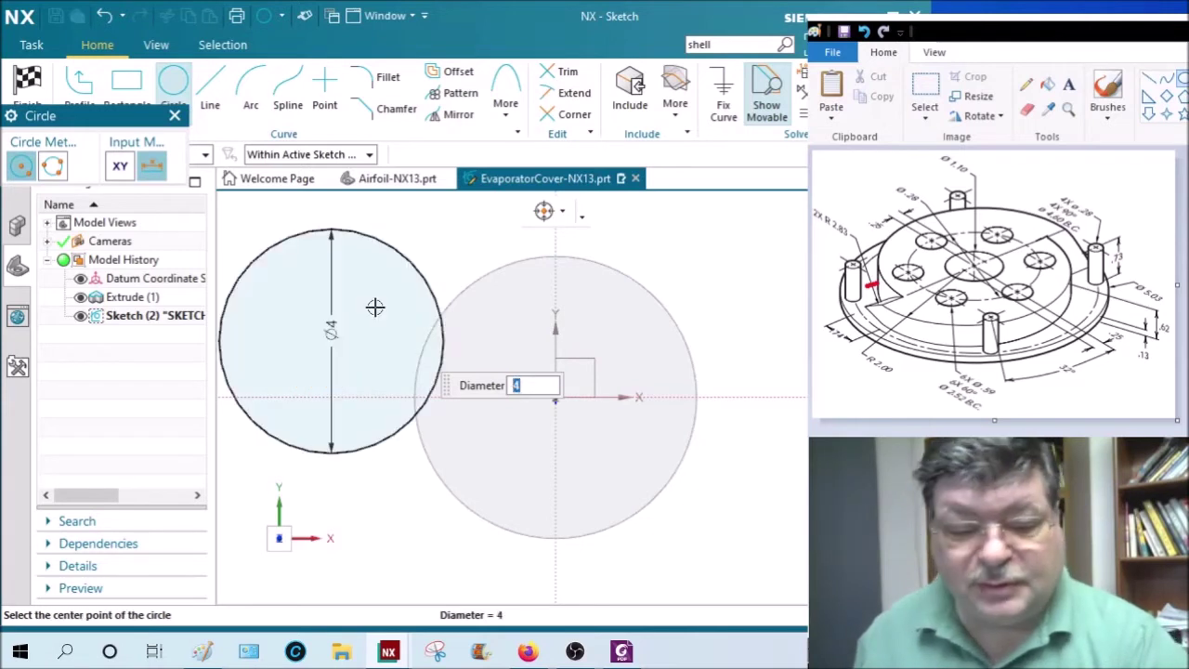
Step: Draw a vertical line from the circle's top quadrant to its bottom quadrant
click(210, 89)
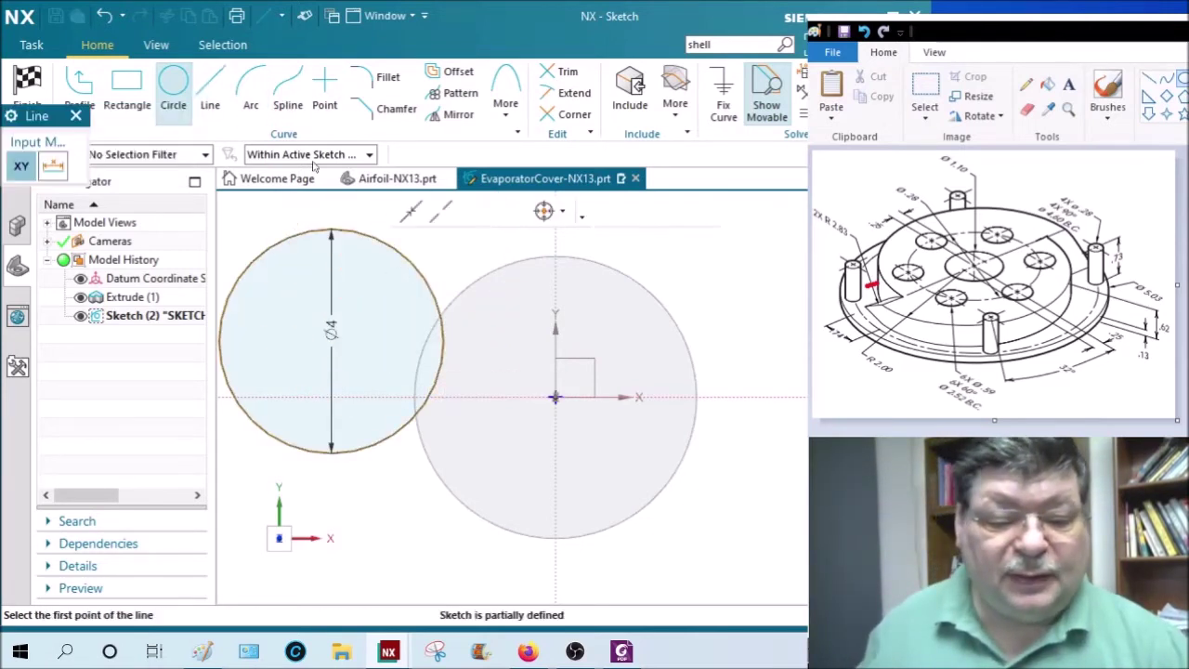
click(561, 211)
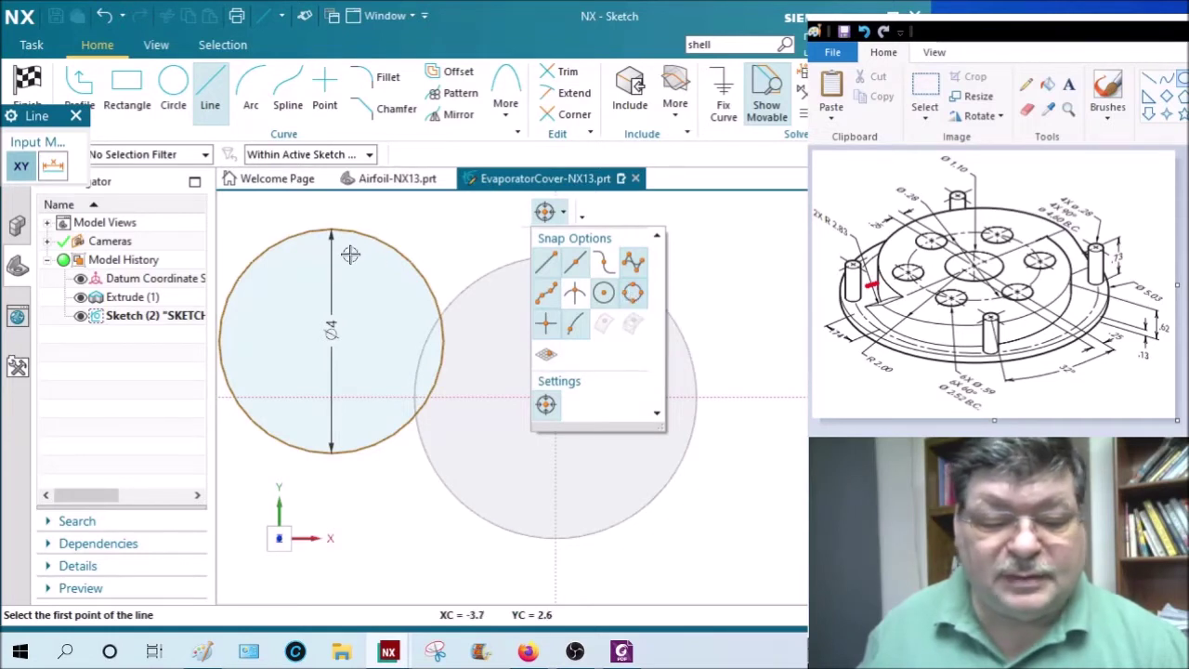
click(332, 229)
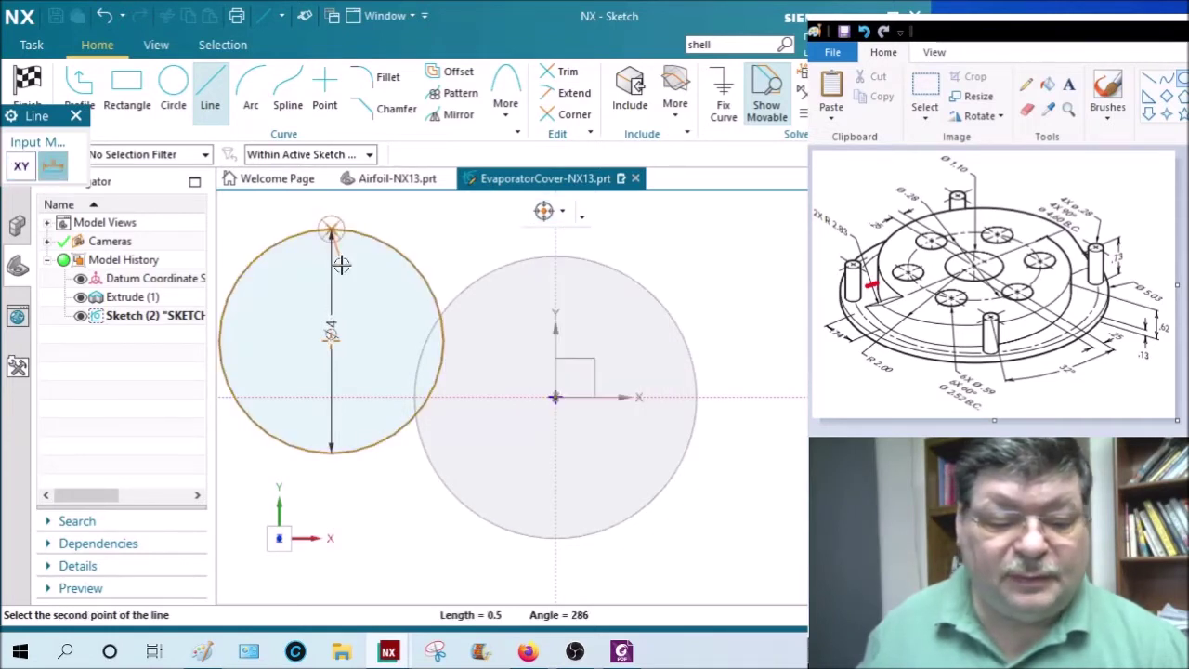
click(328, 451)
key(Escape)
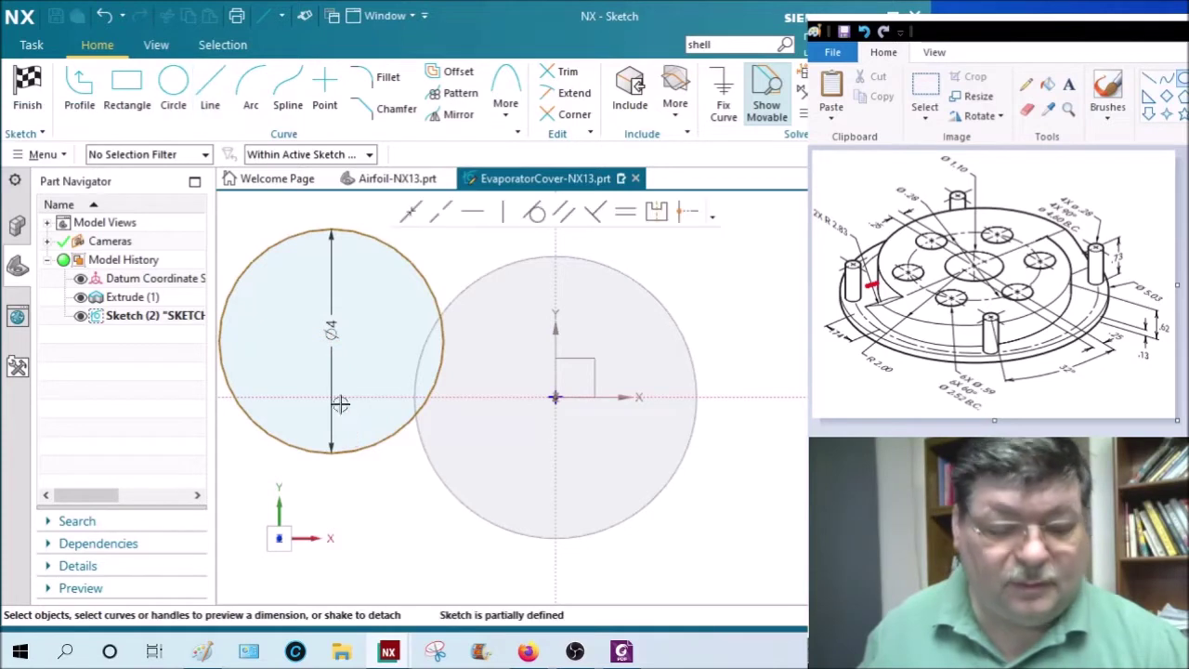
click(210, 88)
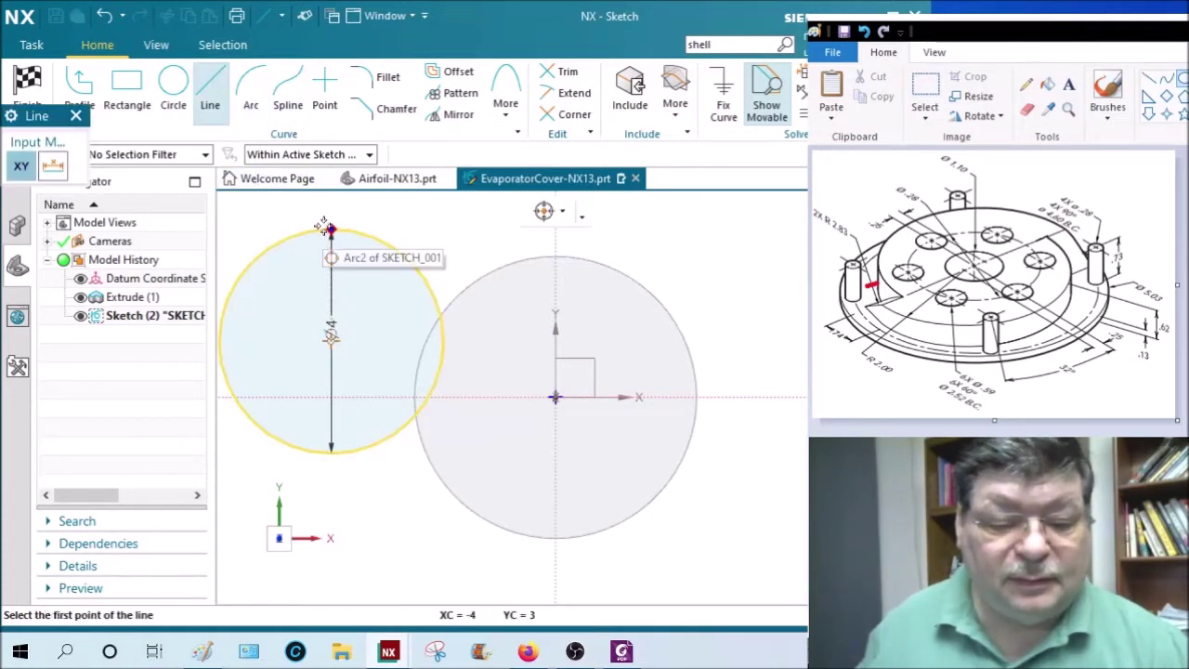
click(332, 230)
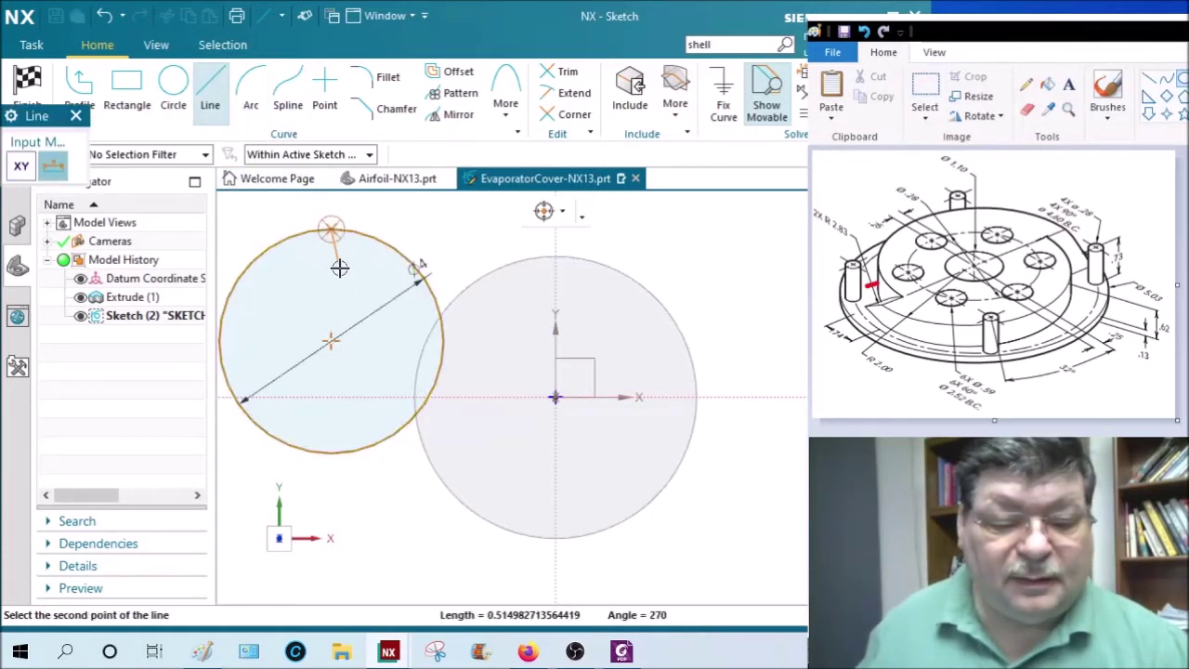
click(330, 453)
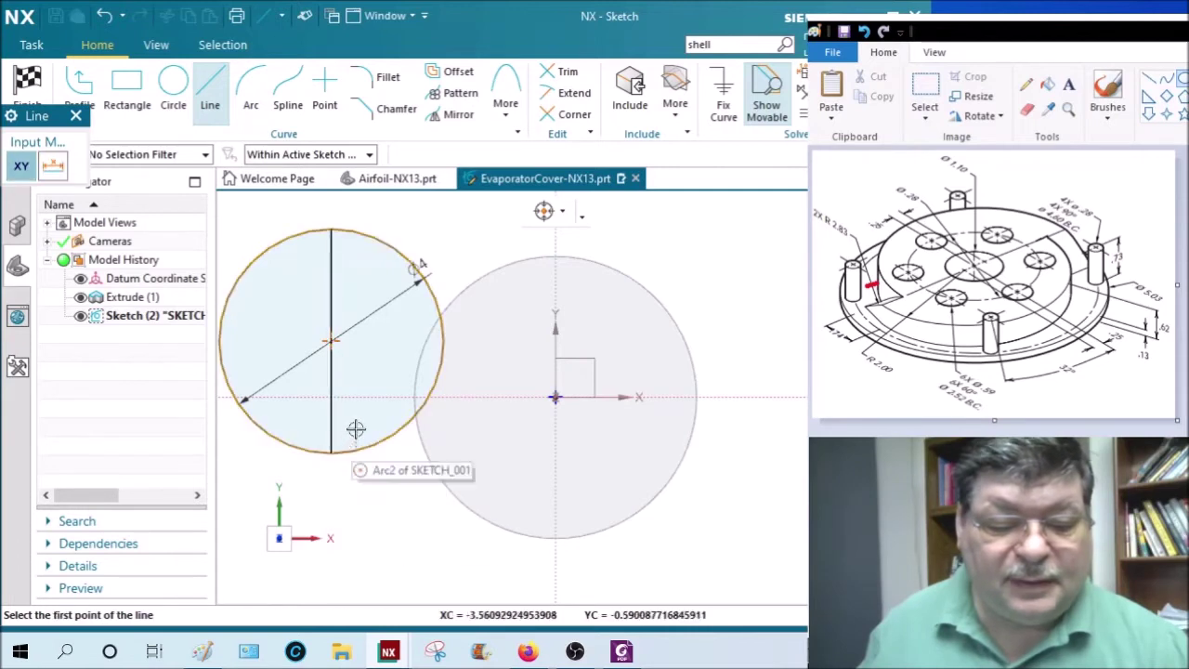
key(Escape)
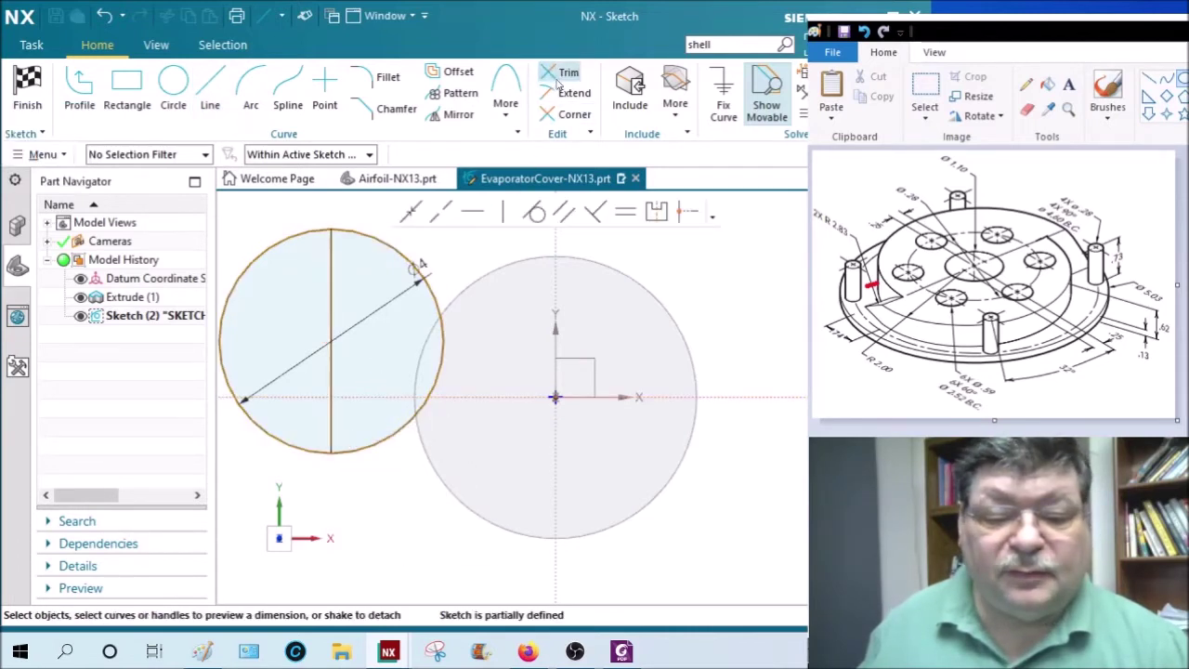
Step: Trim away the circle's right half, keeping the vertical line
key(t)
click(409, 273)
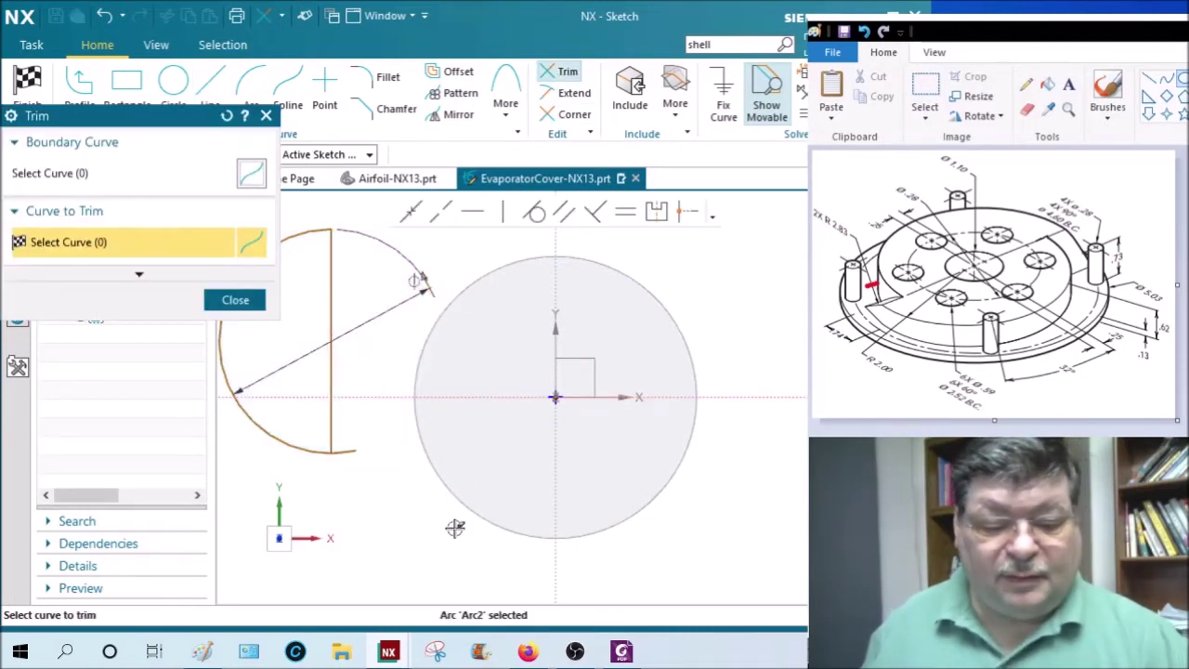
click(333, 256)
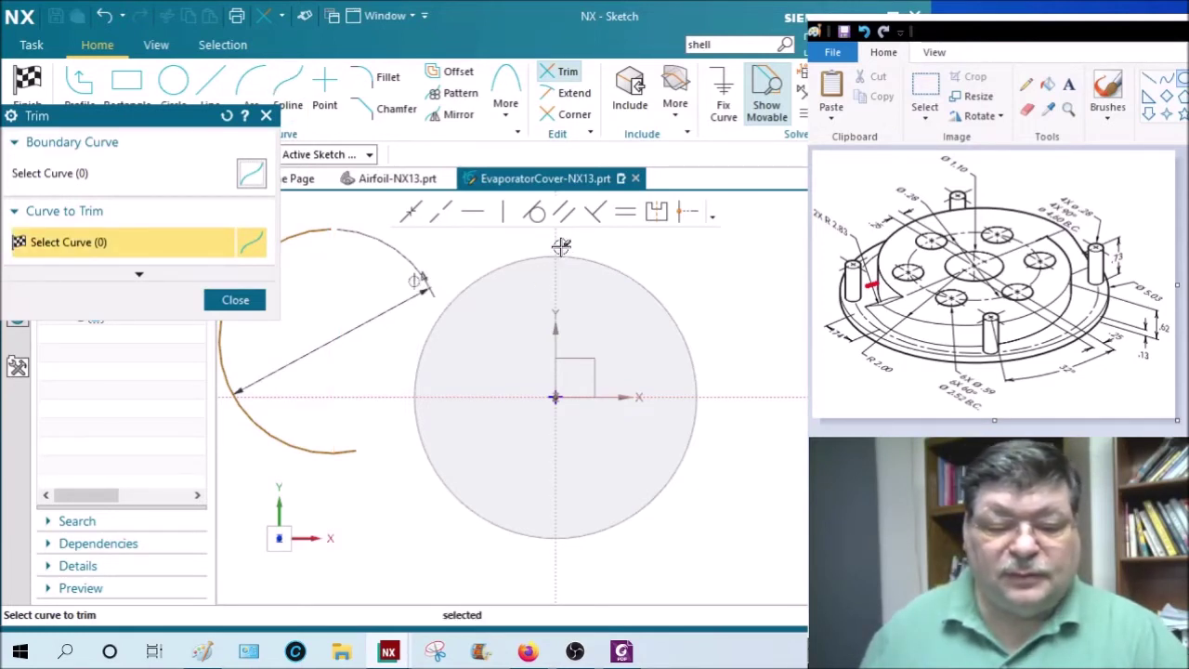
middle_click(382, 234)
key(ctrl+z)
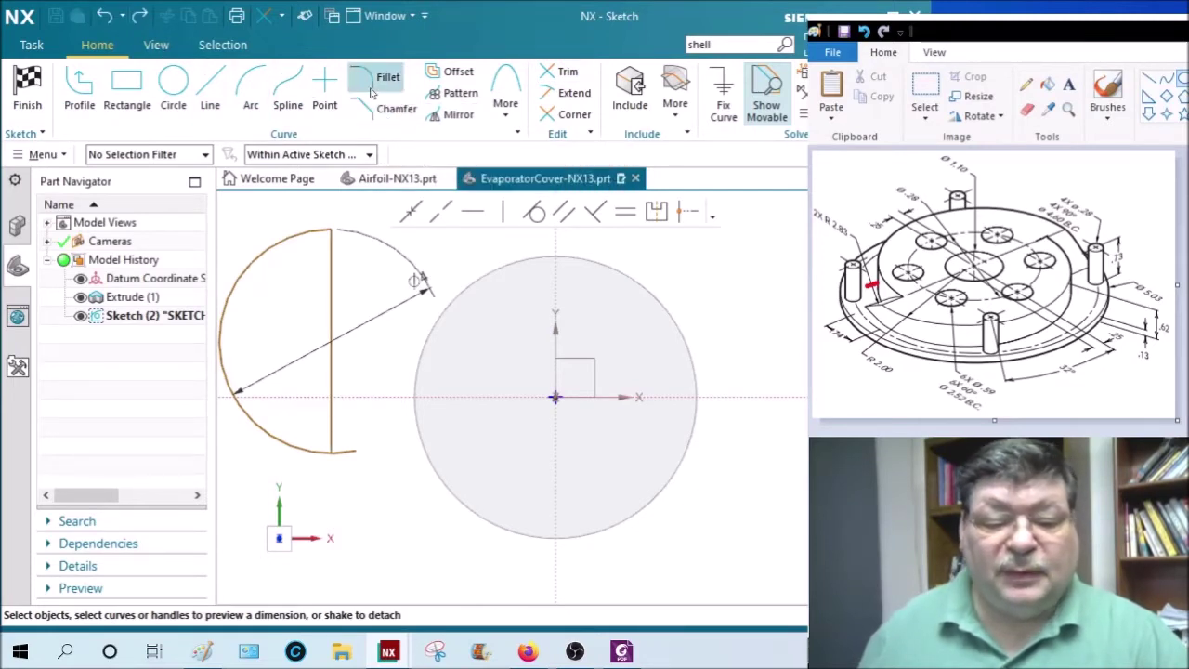
Step: Dimension the vertical line 0 from the vertical sketch axis
click(331, 248)
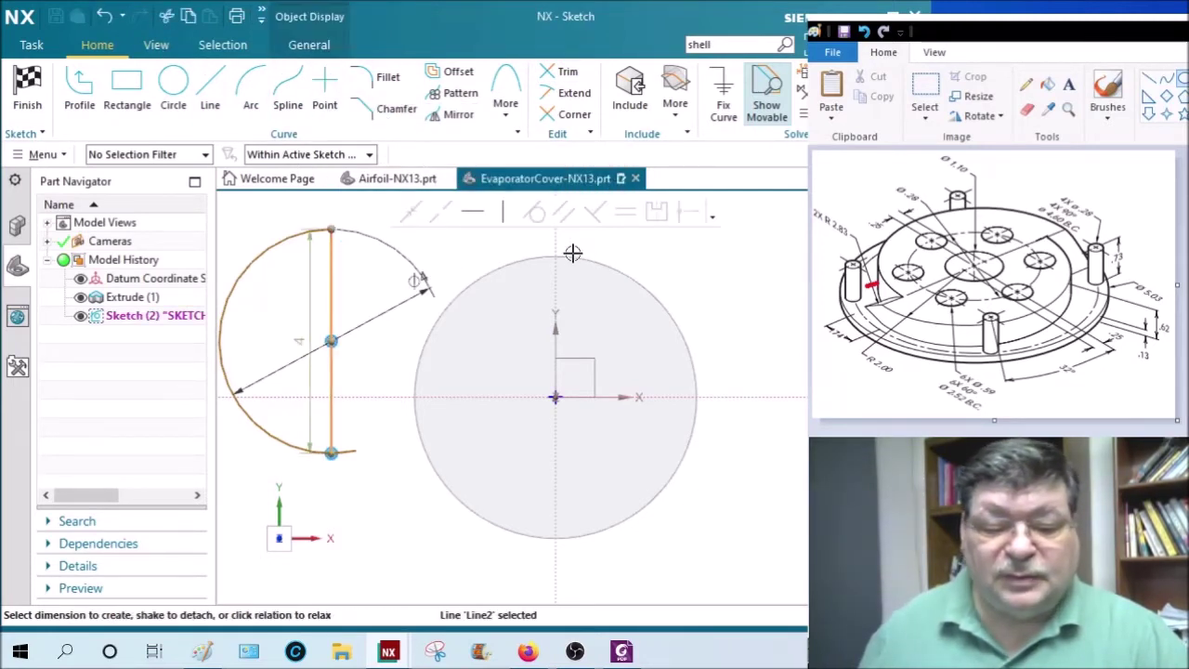
click(556, 243)
key(d)
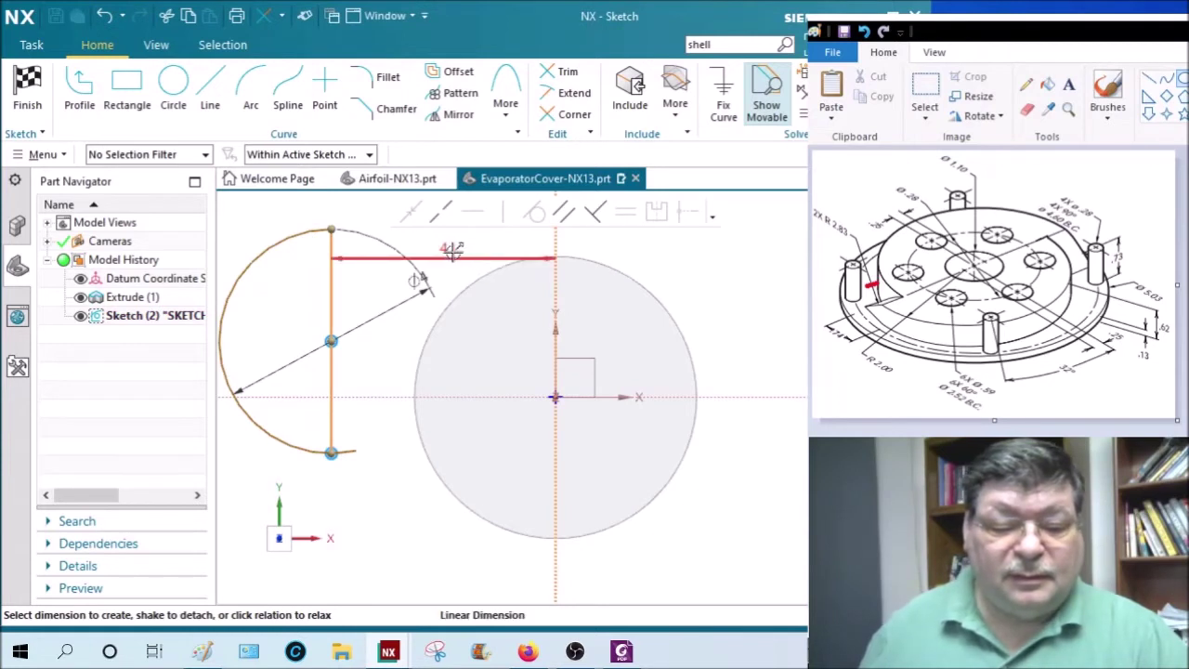
click(450, 250)
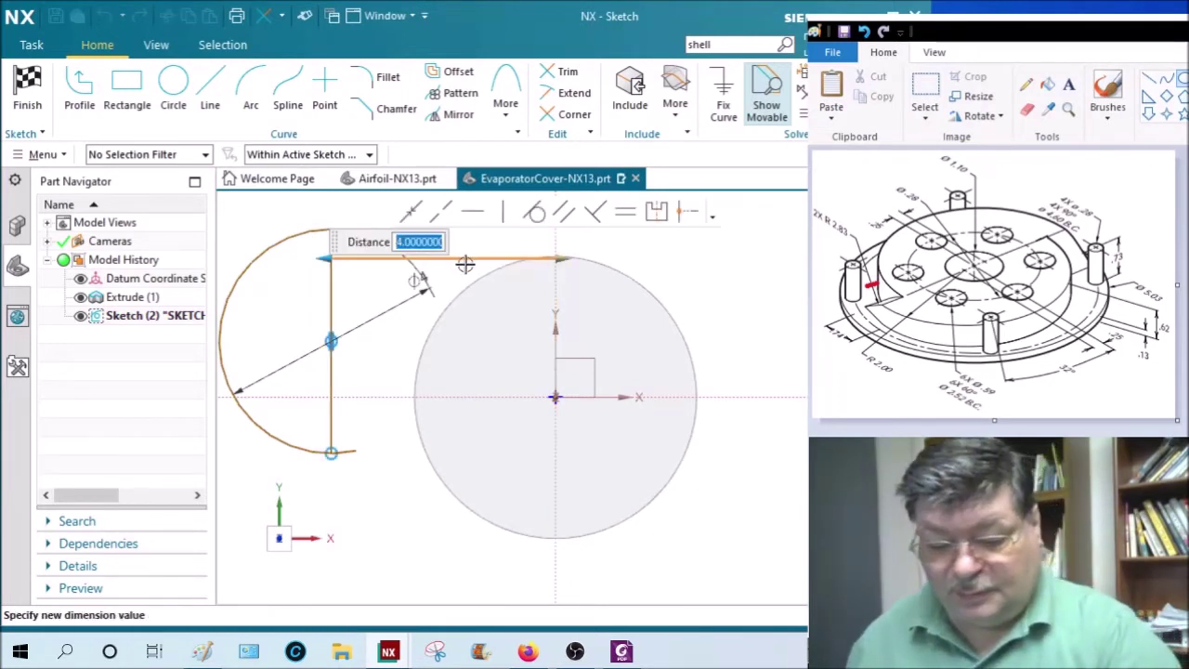
text(0)
key(Return)
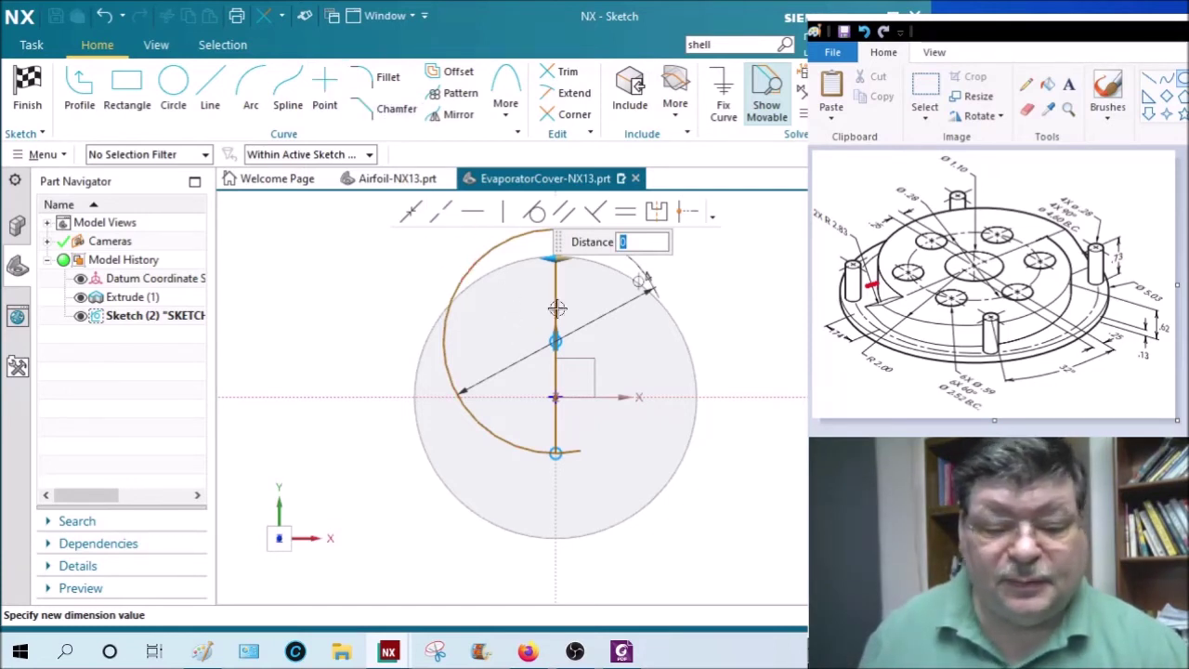
click(453, 284)
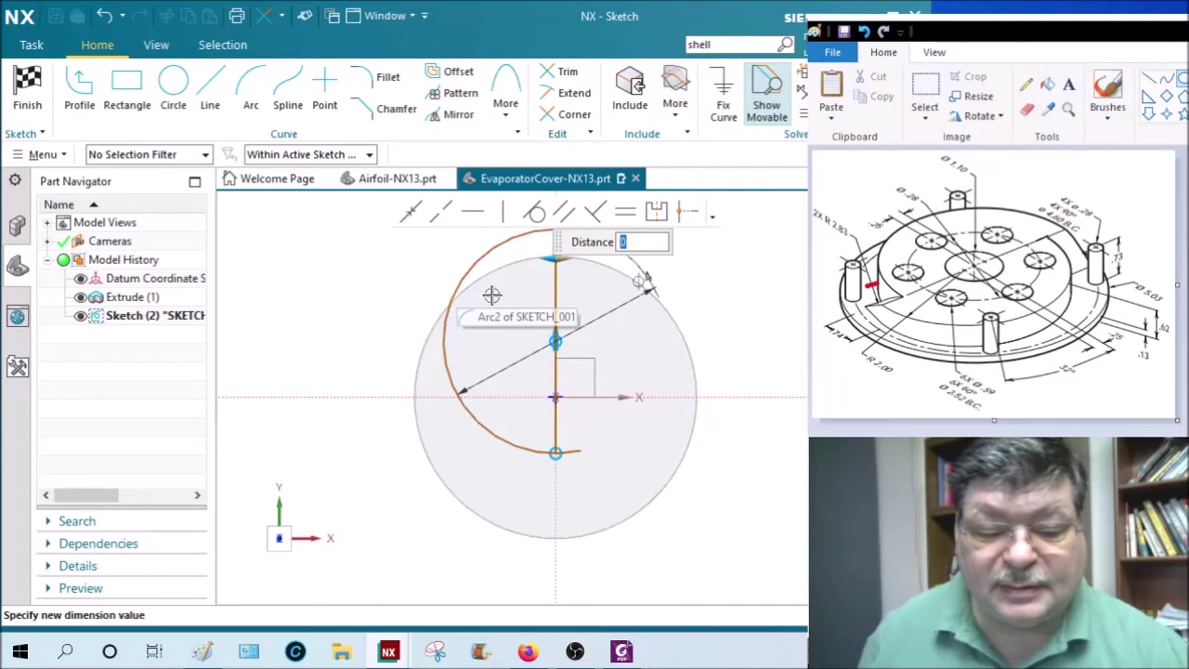
key(Return)
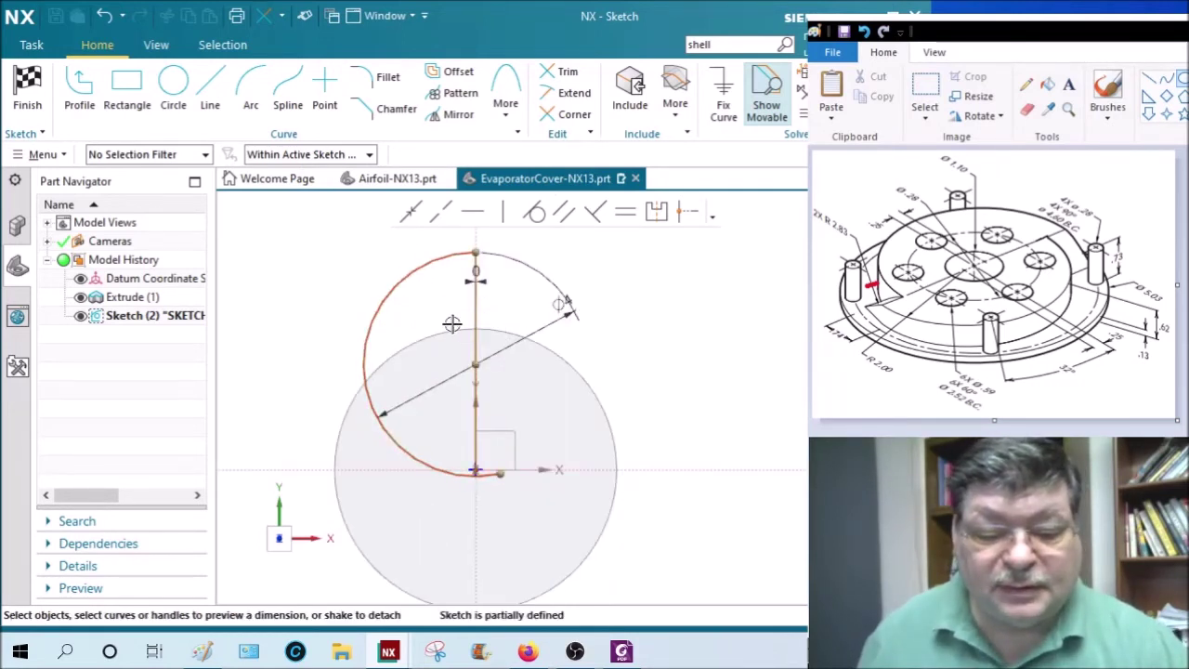
Step: Dimension the arc centre from the horizontal axis and set it to 0.25
click(474, 363)
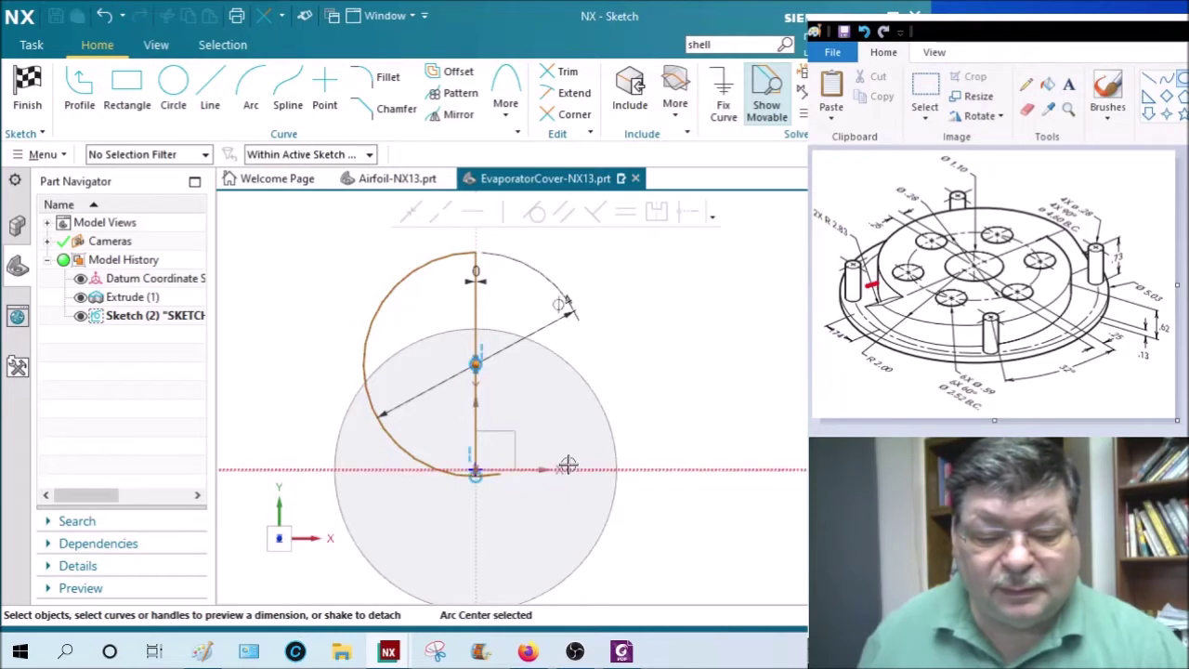
click(600, 469)
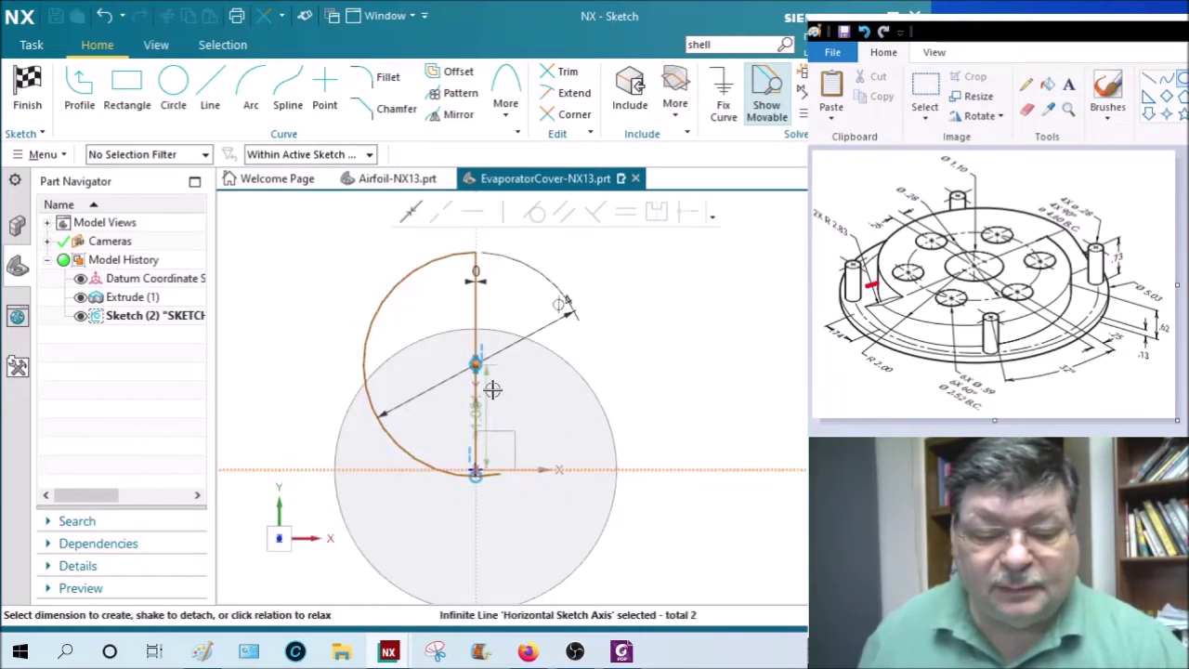
click(679, 395)
key(Return)
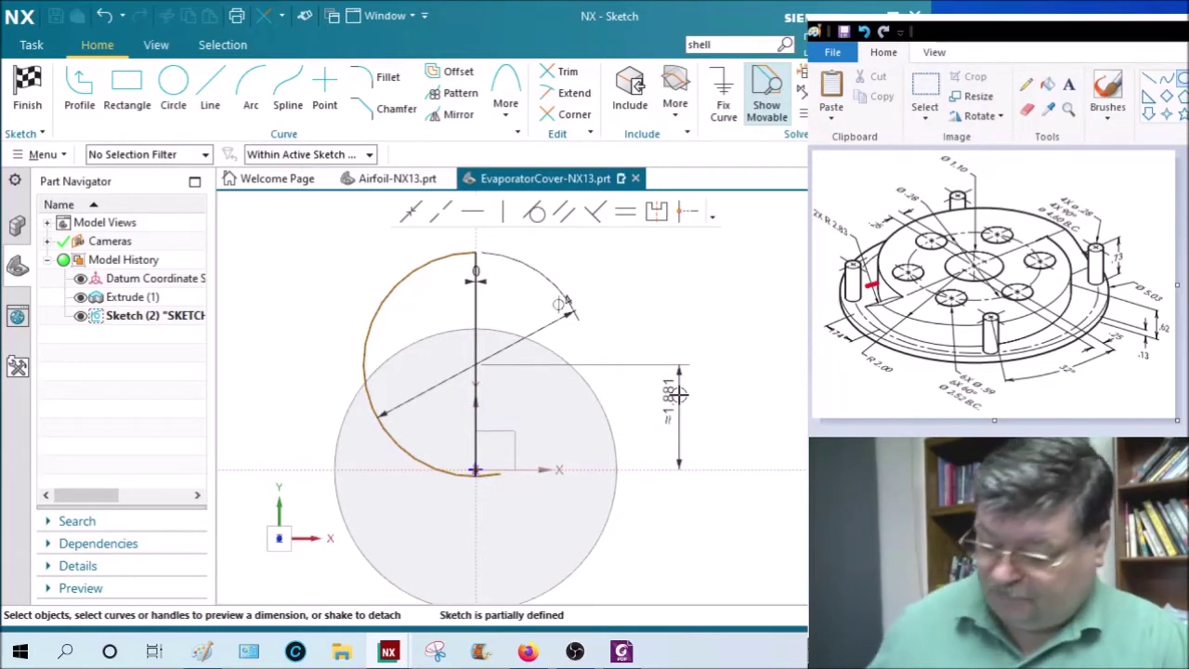
double_click(679, 394)
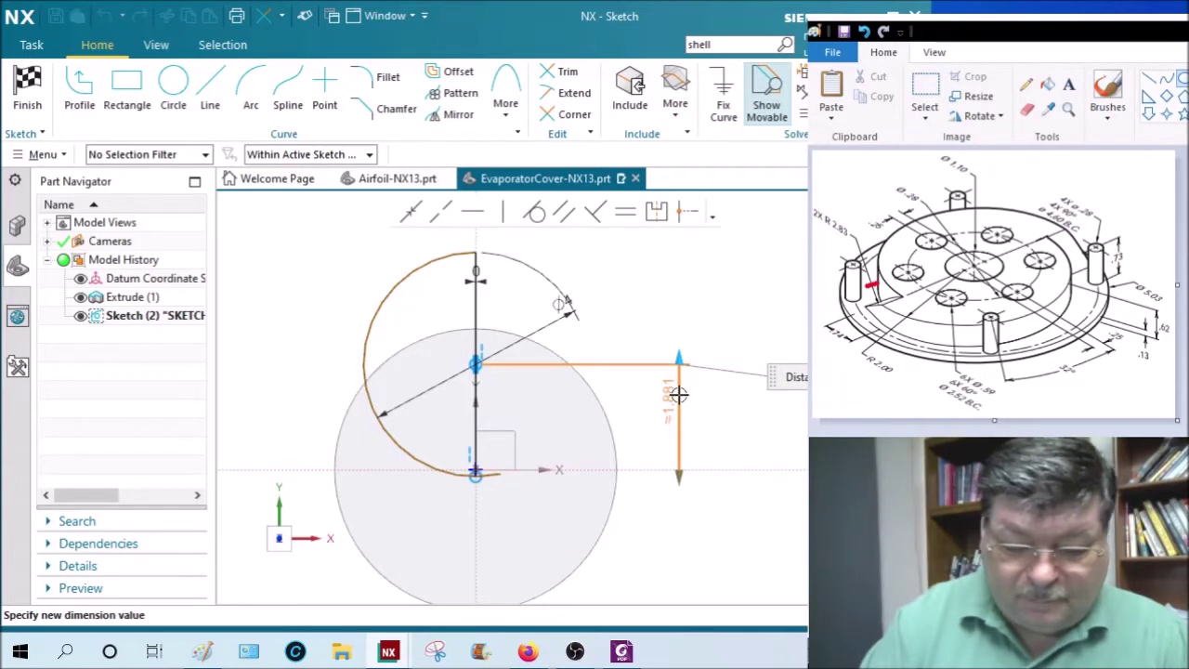
key(Return)
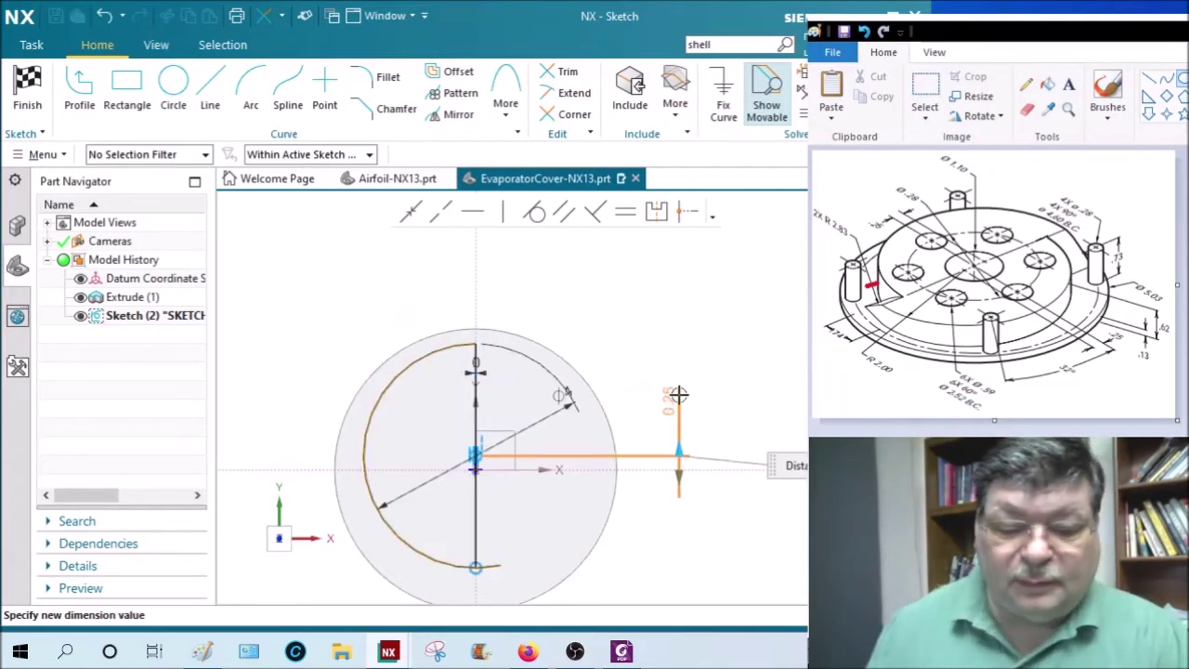
key(Escape)
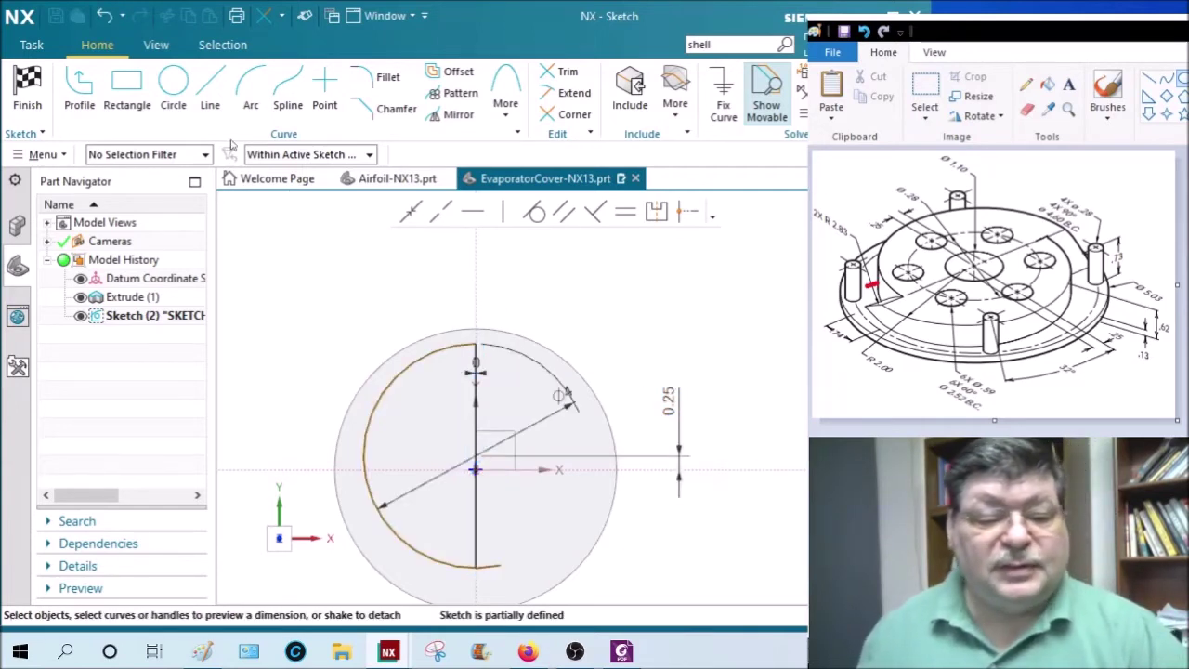
Step: Draw a second Ø4 circle to the right of the first
click(173, 82)
click(725, 507)
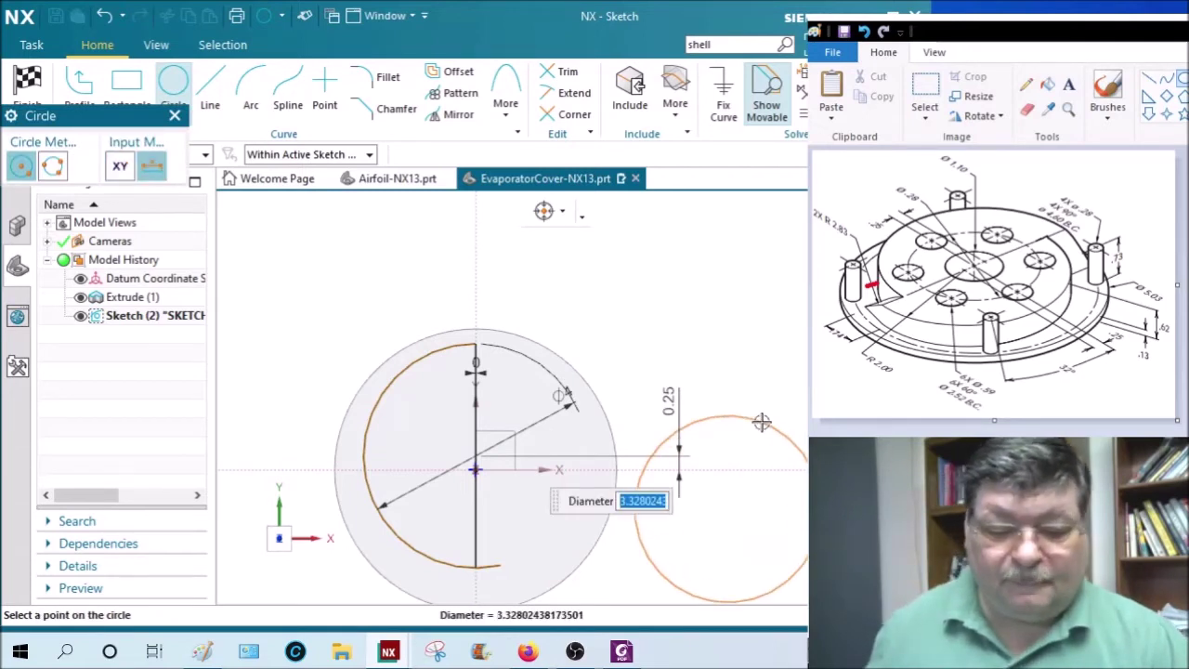
text(4)
key(Return)
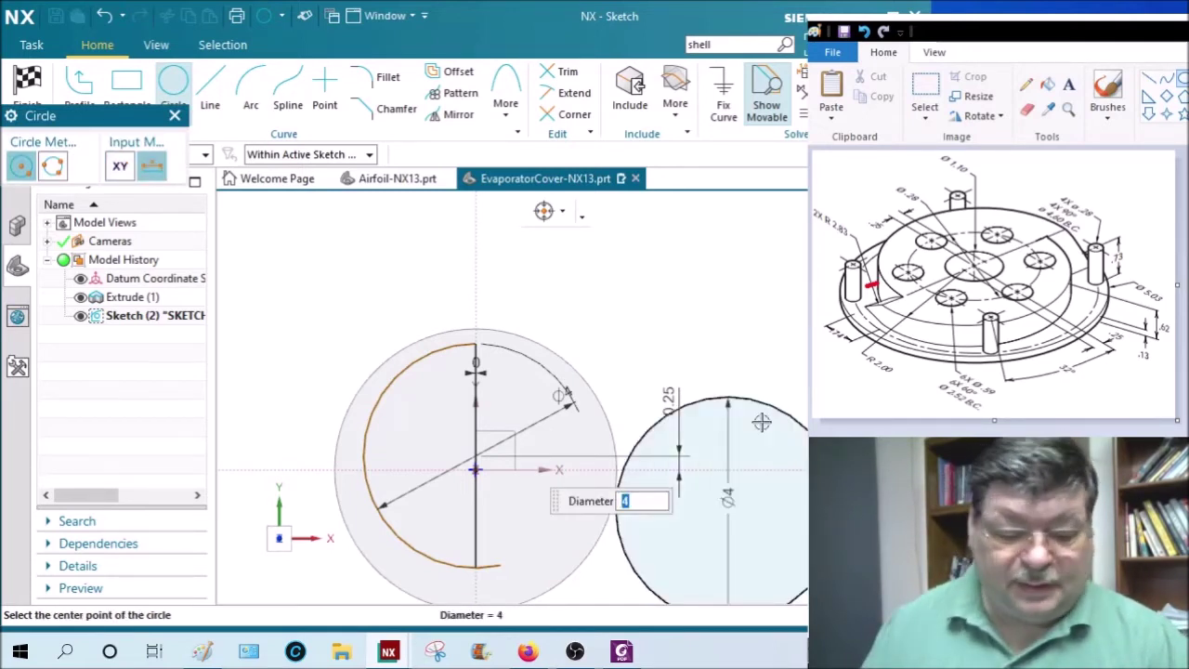
key(Escape)
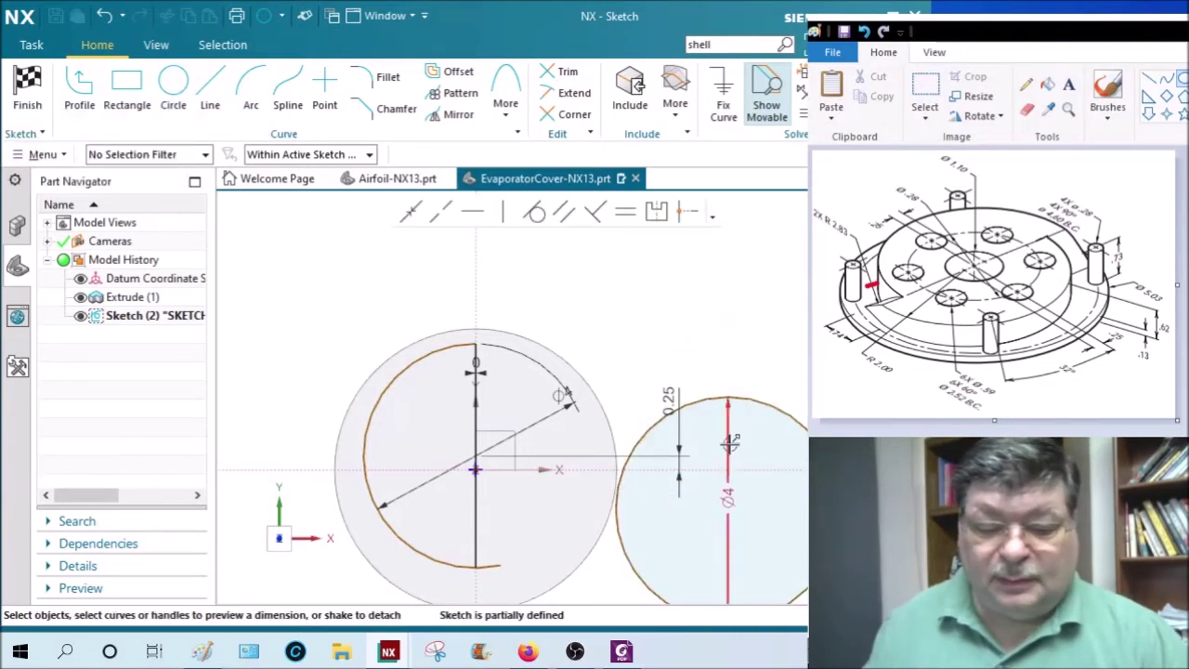
Step: Draw a vertical line through the new circle from its top to bottom quadrant
click(210, 89)
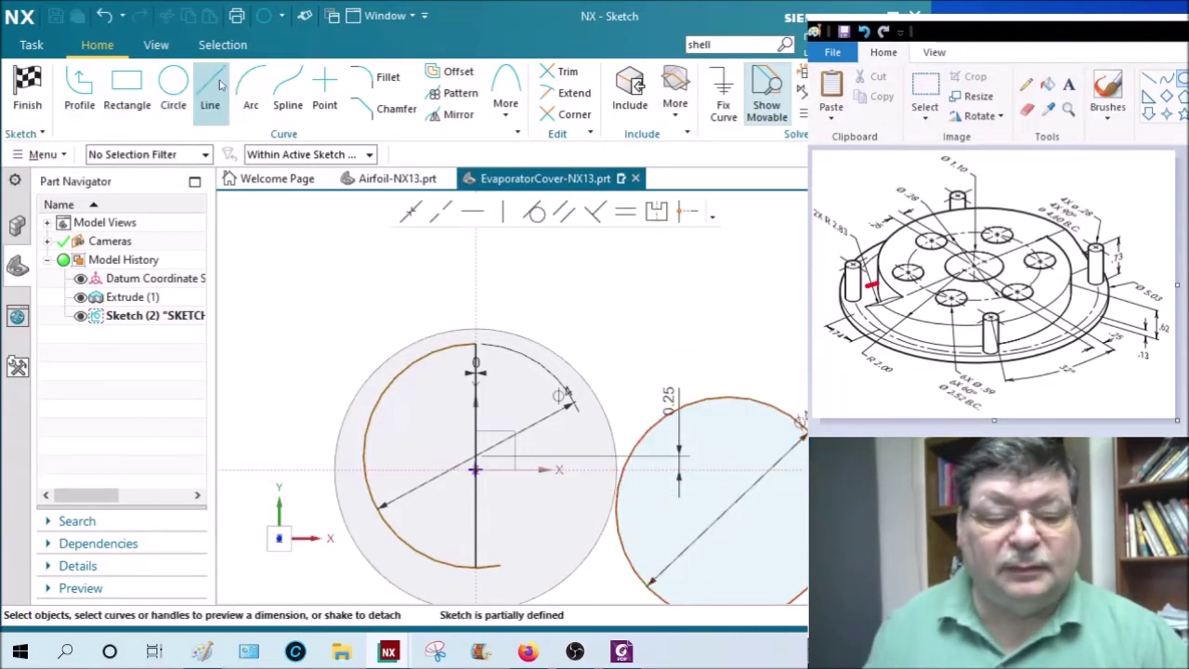
click(712, 277)
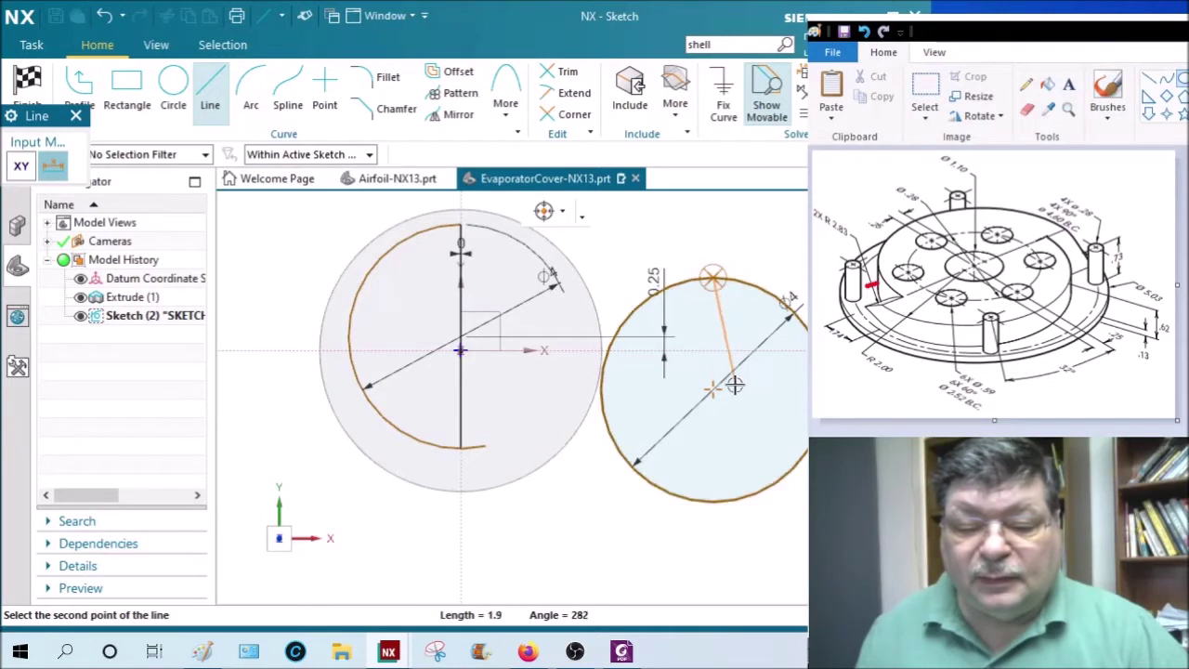
click(712, 500)
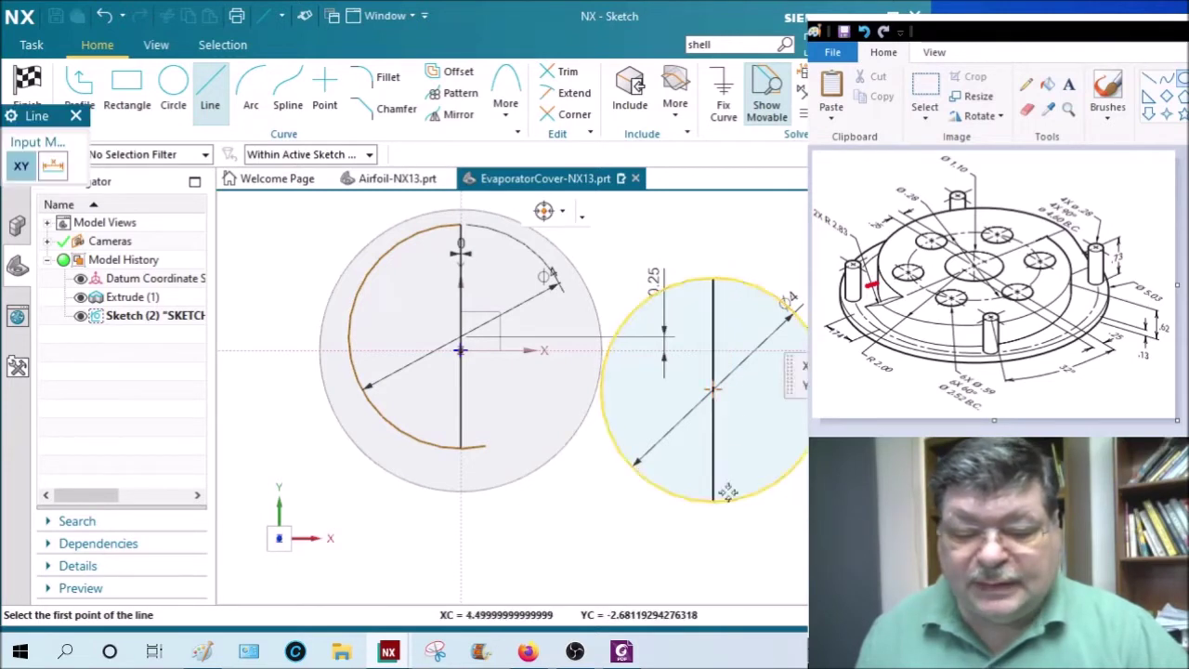
key(Escape)
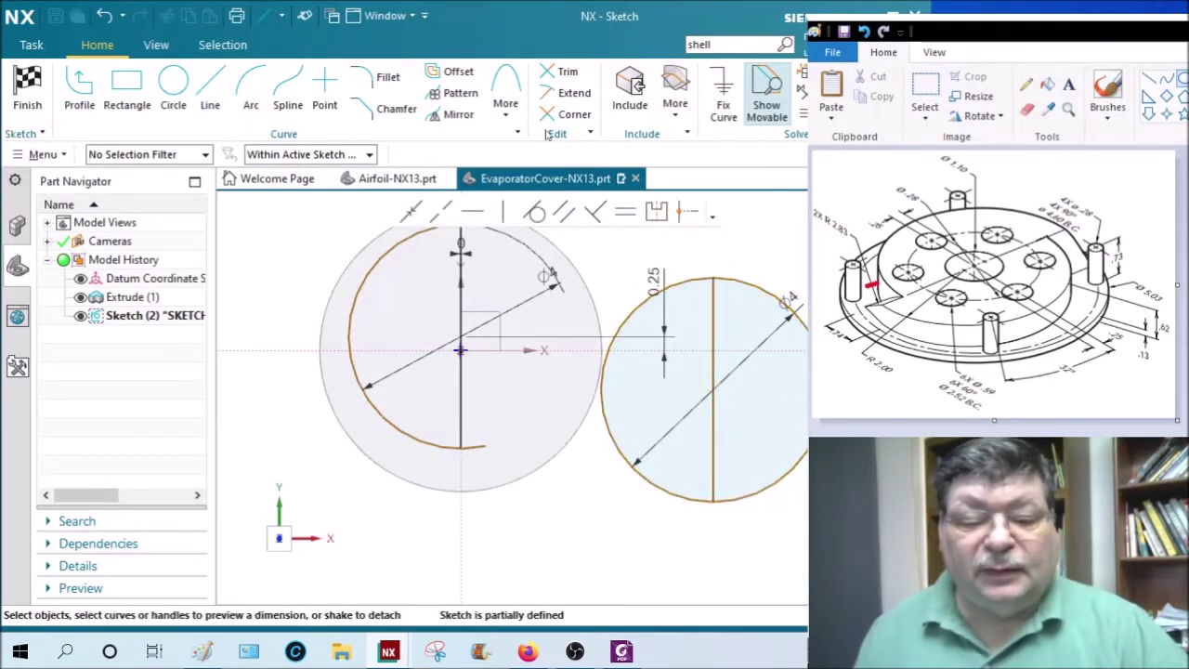
click(562, 72)
Step: Trim the new circle's left half and dimension its arc centre from the horizontal axis
click(622, 318)
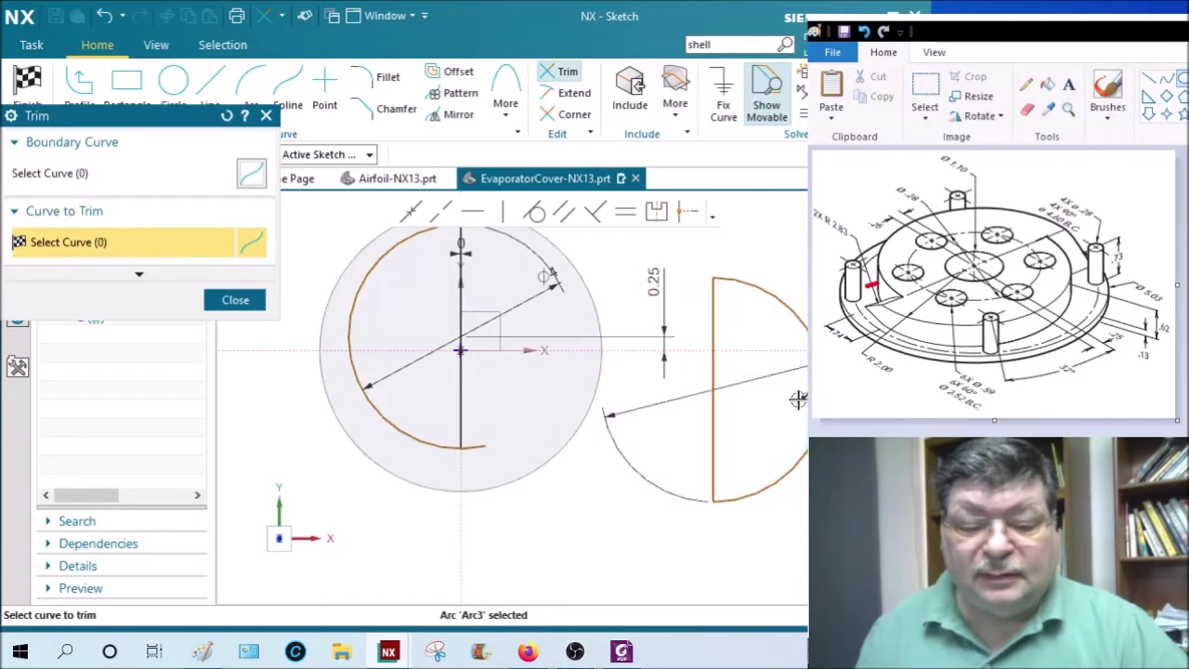
key(Escape)
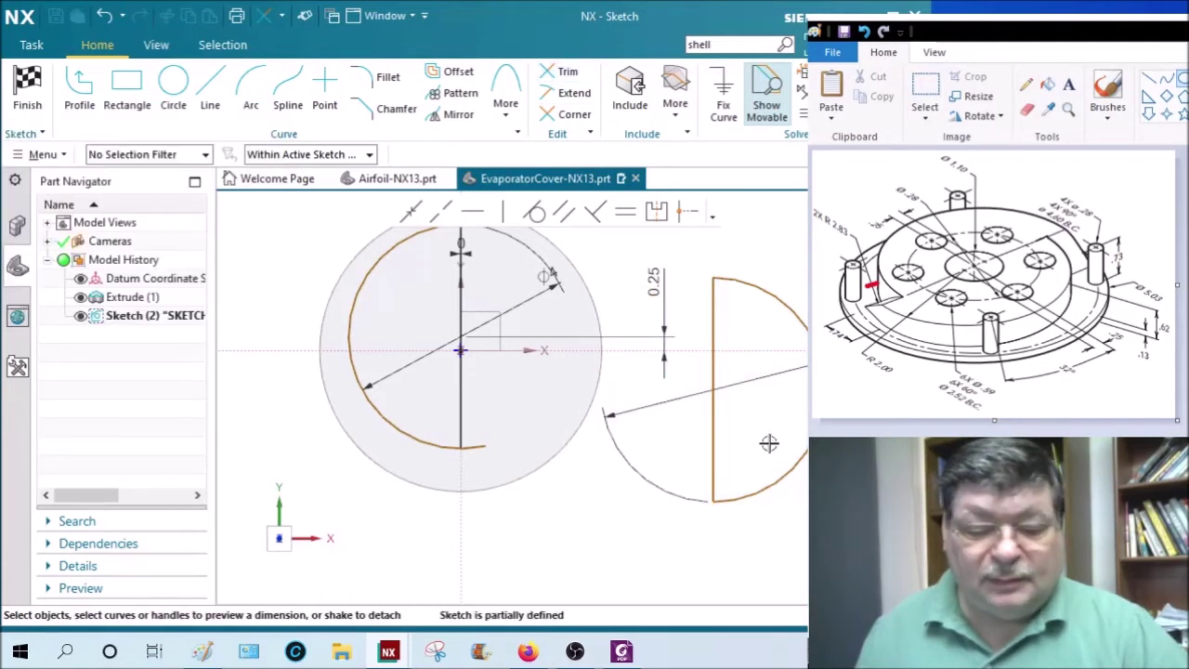
click(714, 390)
click(737, 361)
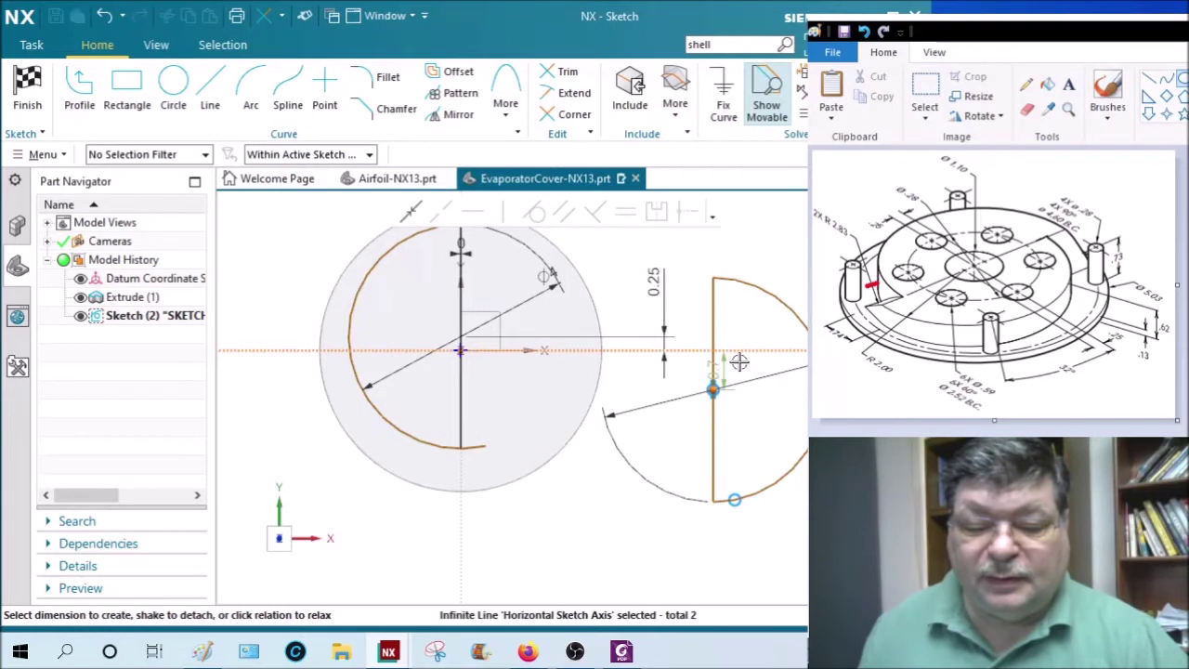
click(724, 366)
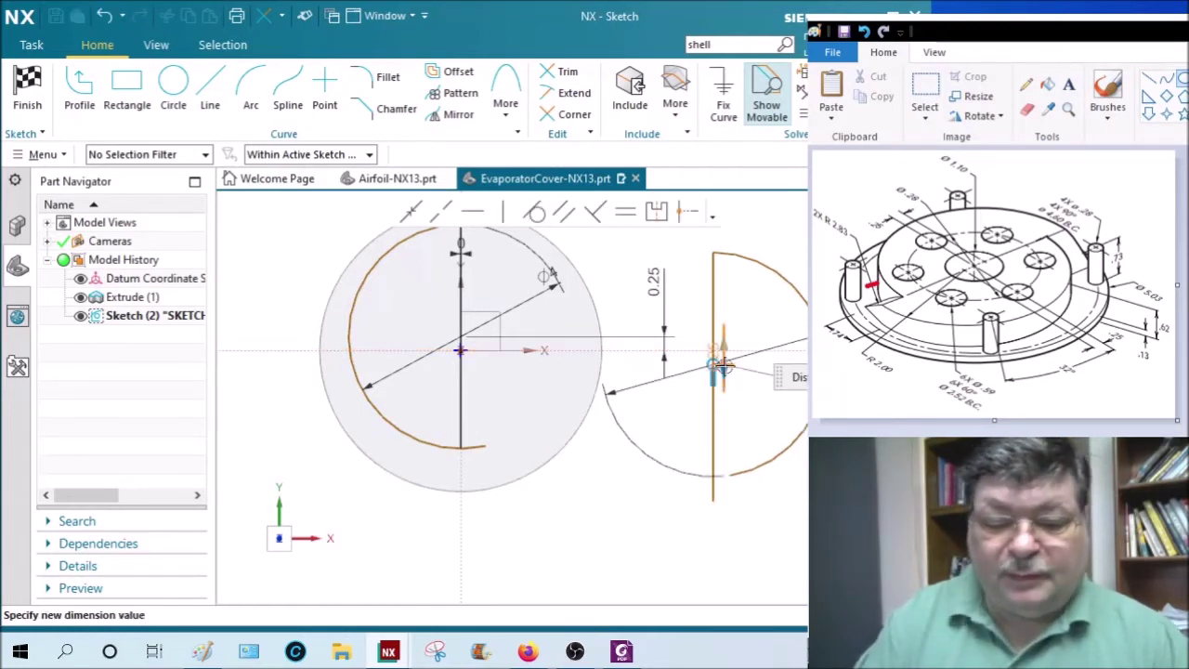
Step: Dimension the second arc's vertical line 0 from the vertical sketch axis
click(712, 300)
click(478, 350)
key(Escape)
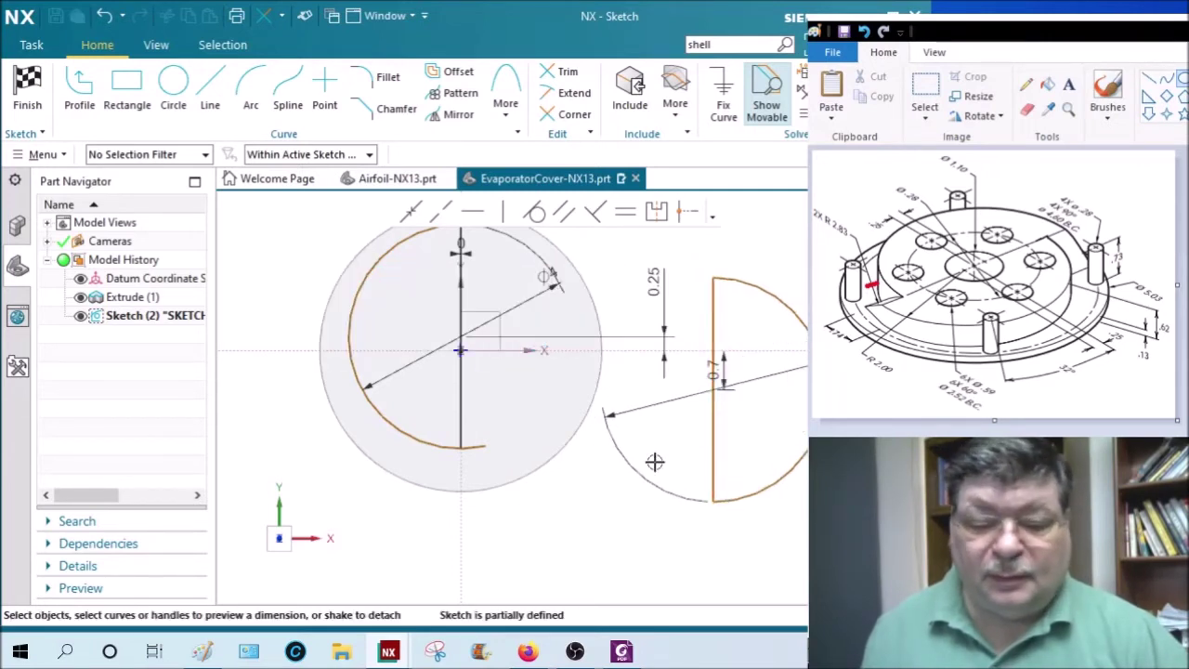
click(710, 463)
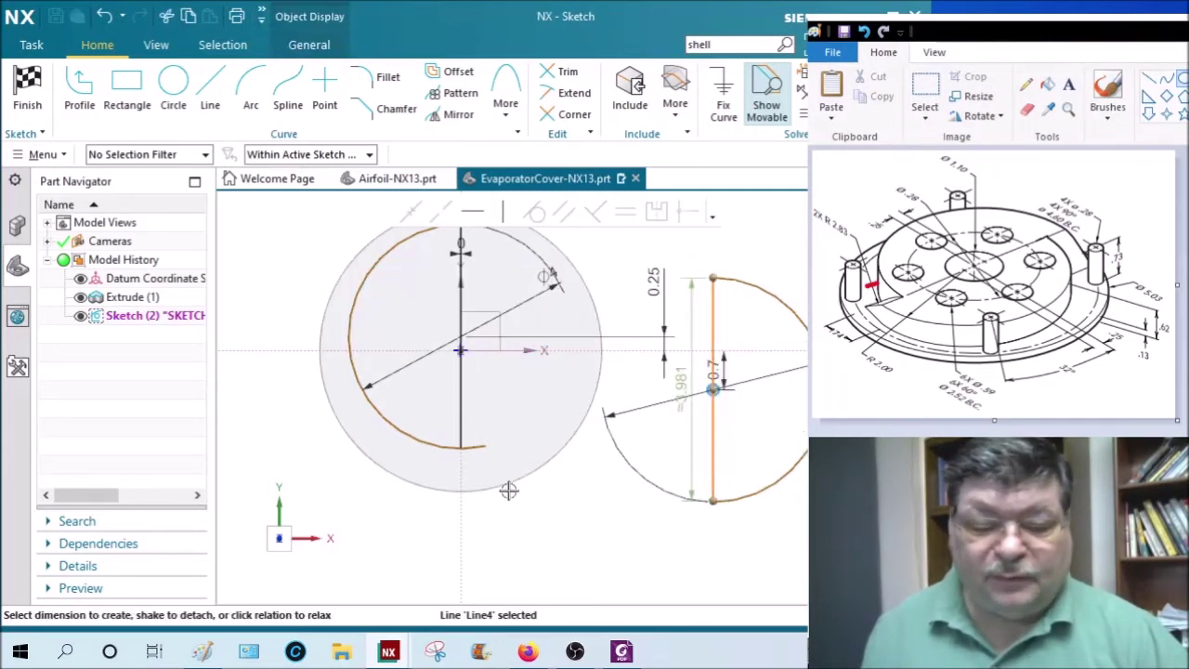
click(455, 529)
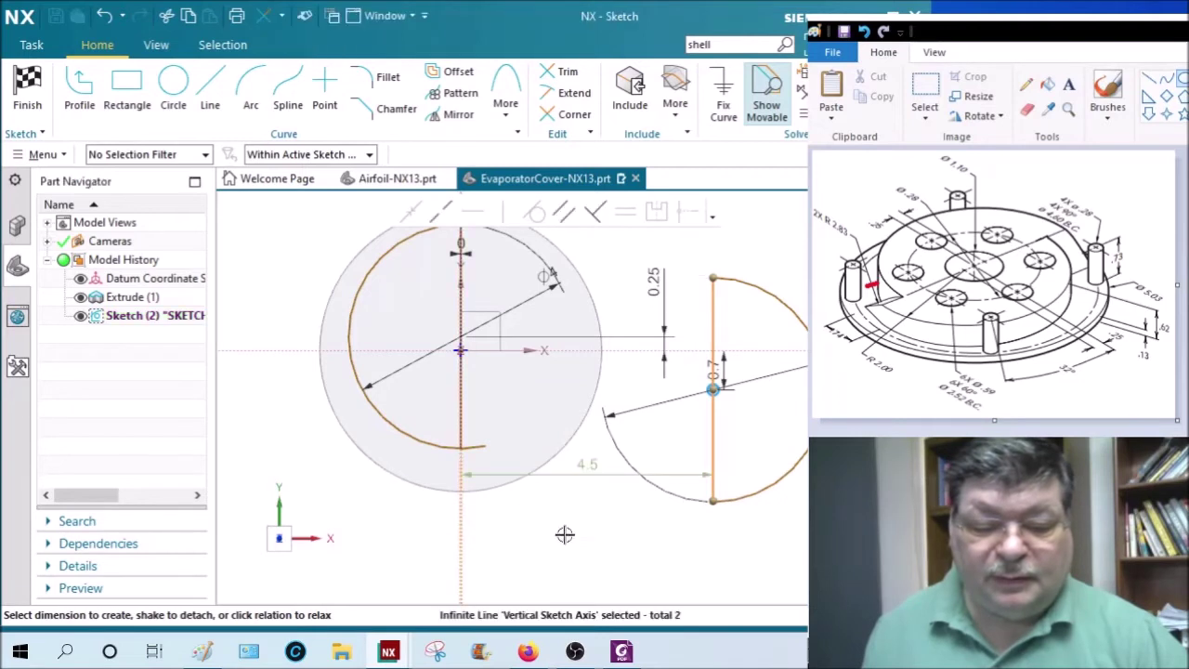
click(587, 478)
text(0)
key(Return)
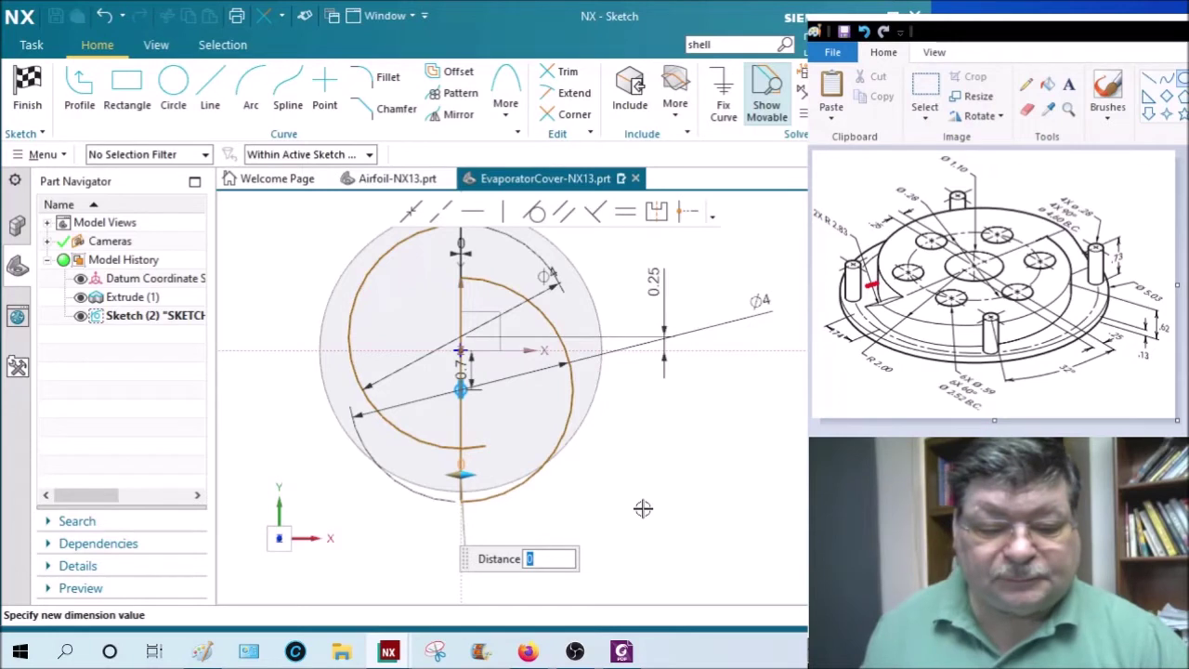
Step: Confirm the 0 distance and trim the upper and lower vertical line segments
key(Return)
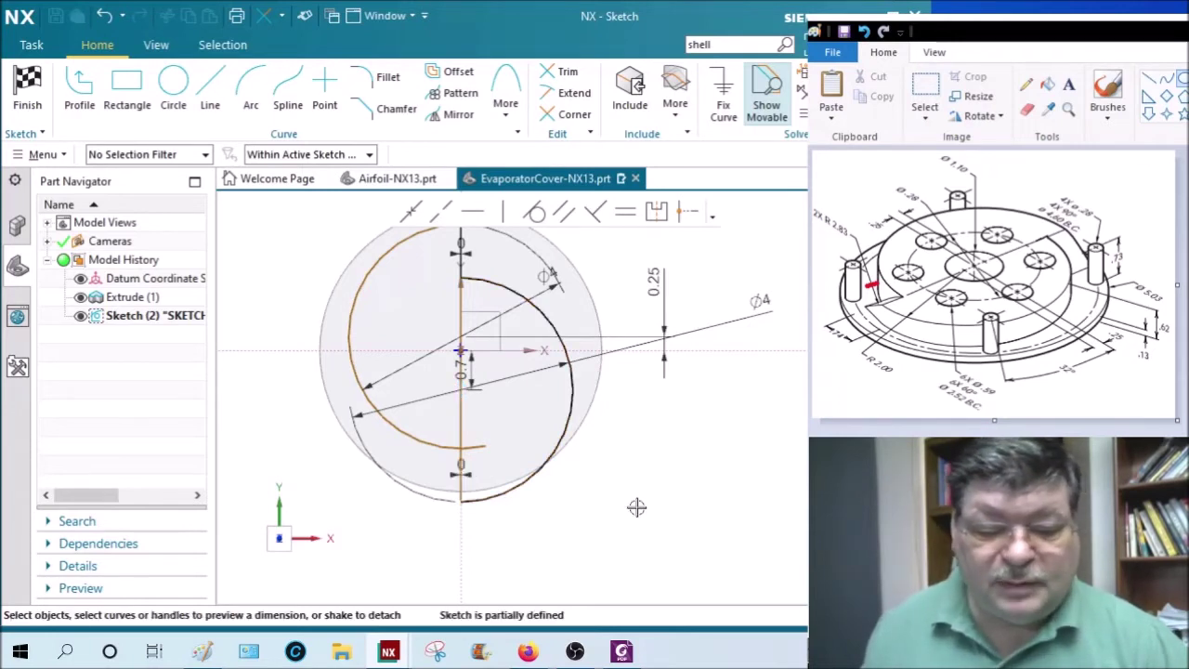
click(563, 72)
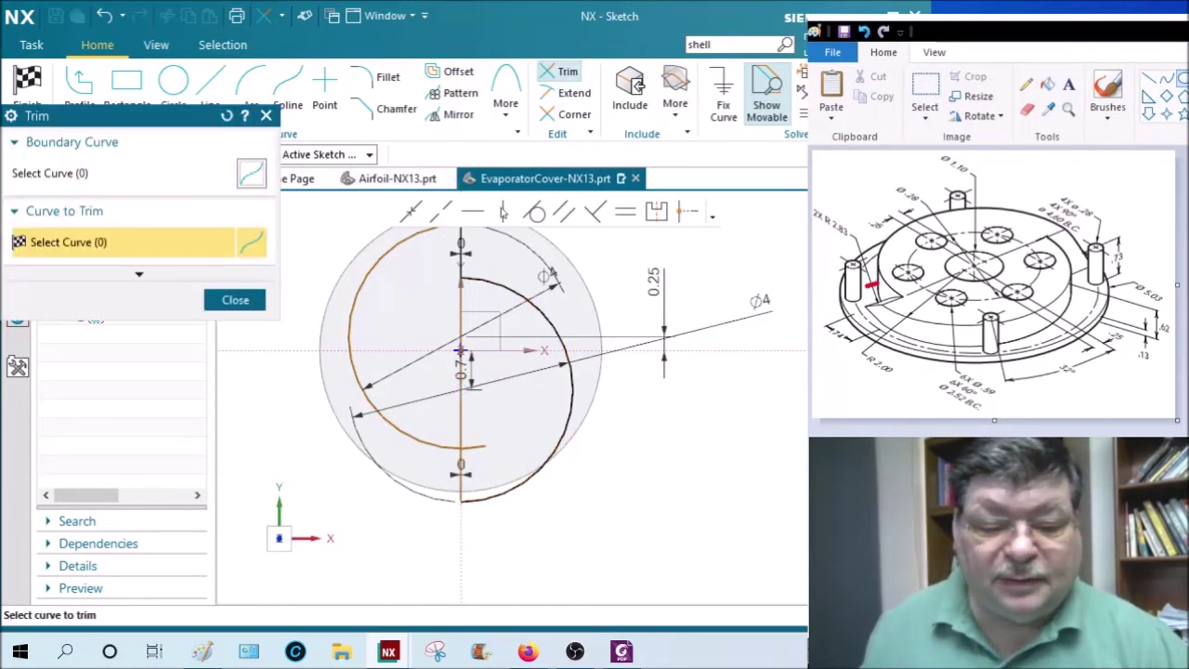
click(466, 417)
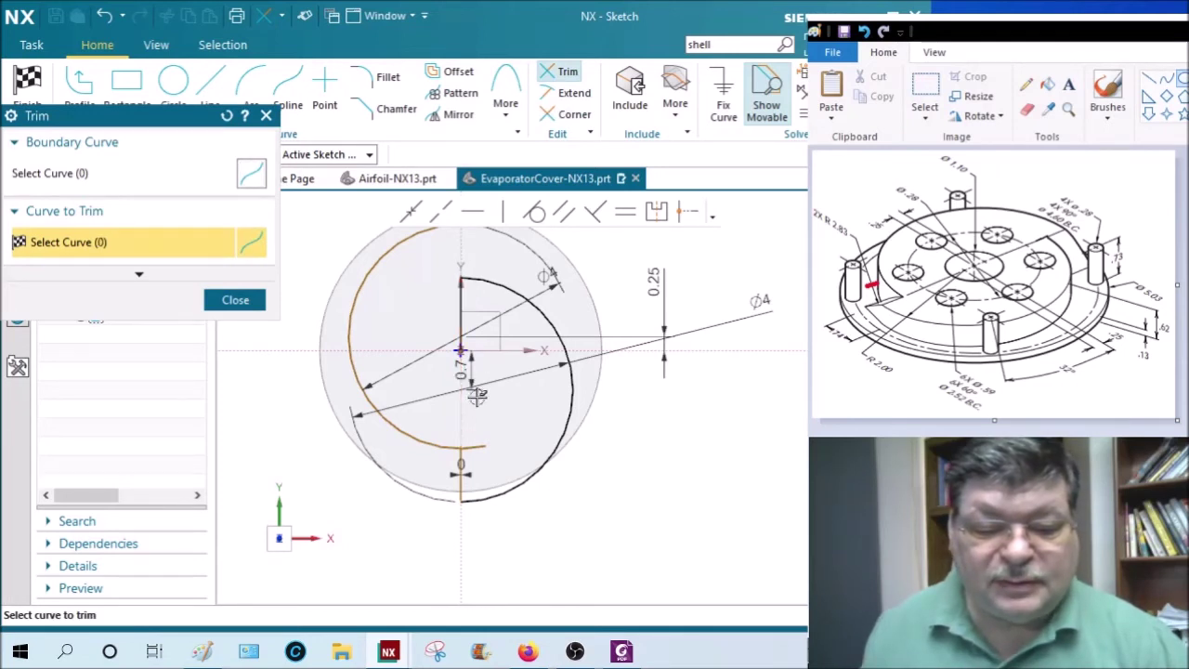
click(467, 301)
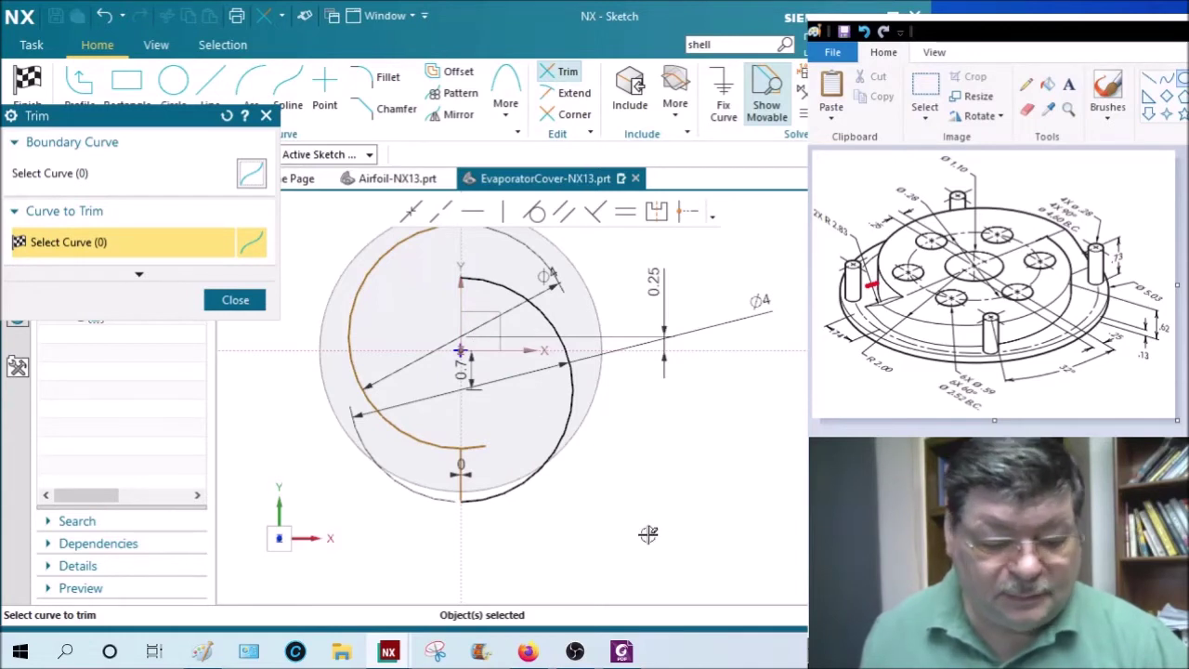
key(Escape)
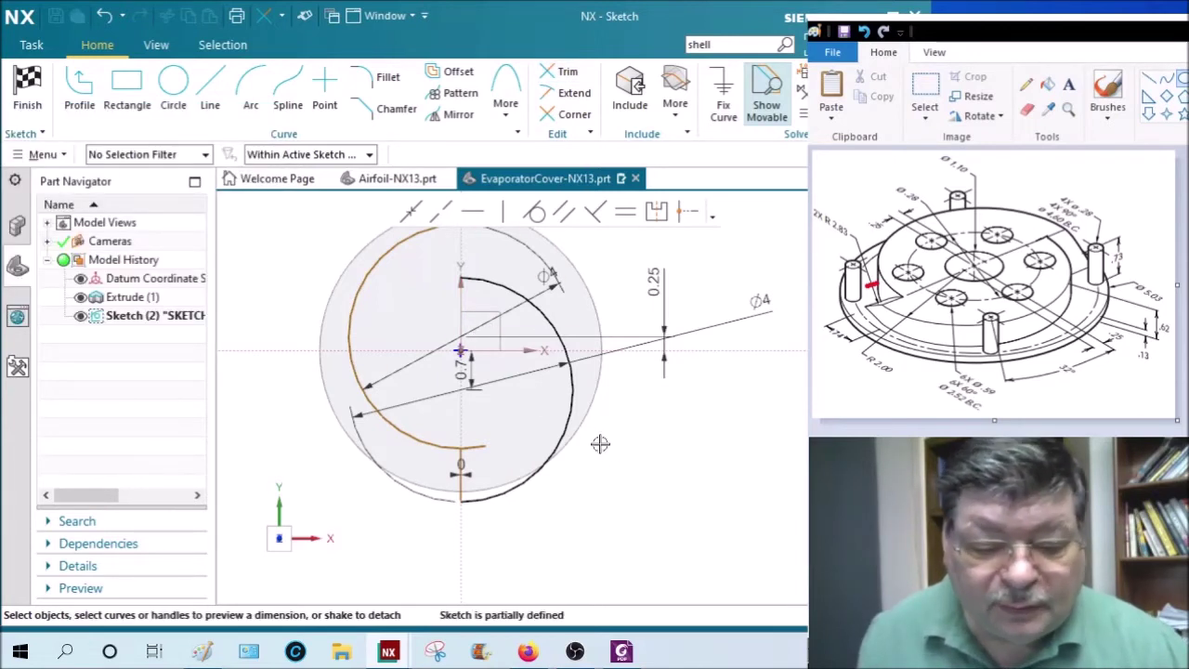
shift+middle_drag(601, 444, 616, 510)
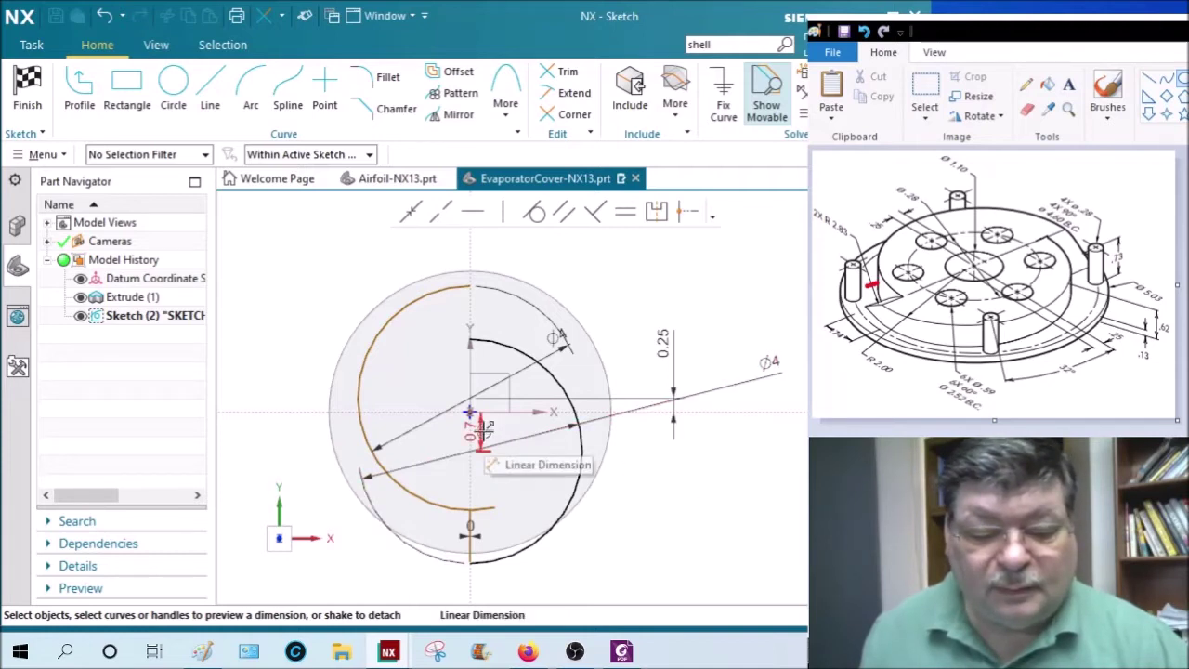
Step: Change the second arc's centre offset from 0.7 to 0.25
double_click(484, 430)
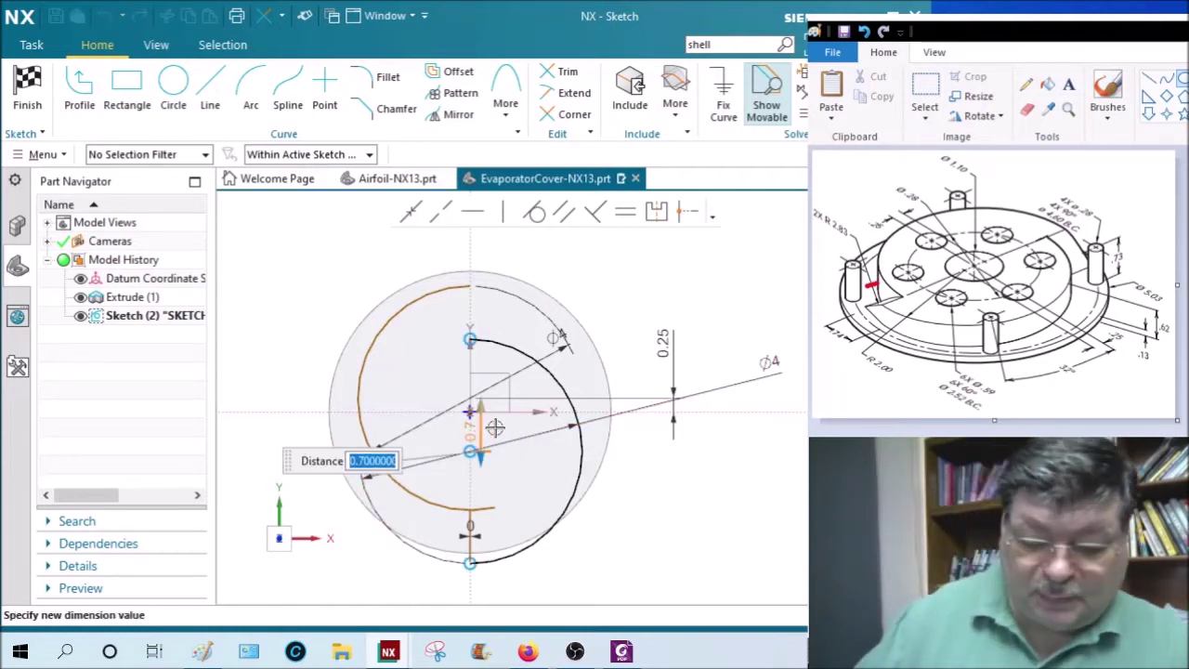
text(.25)
key(Return)
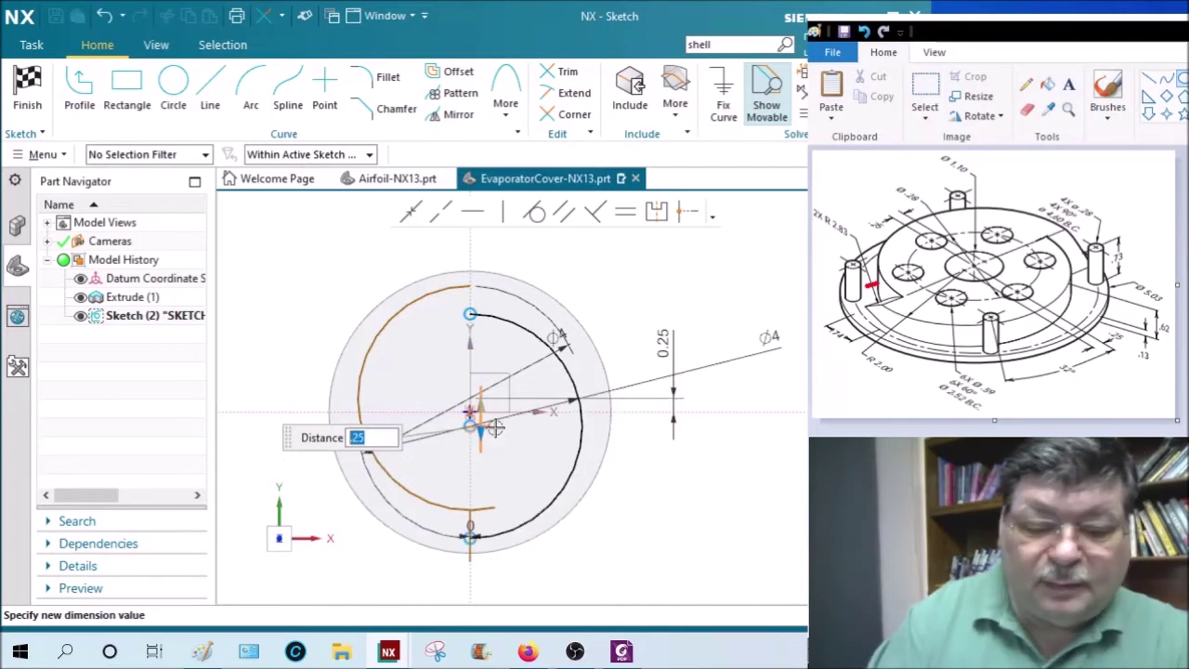
middle_click(550, 423)
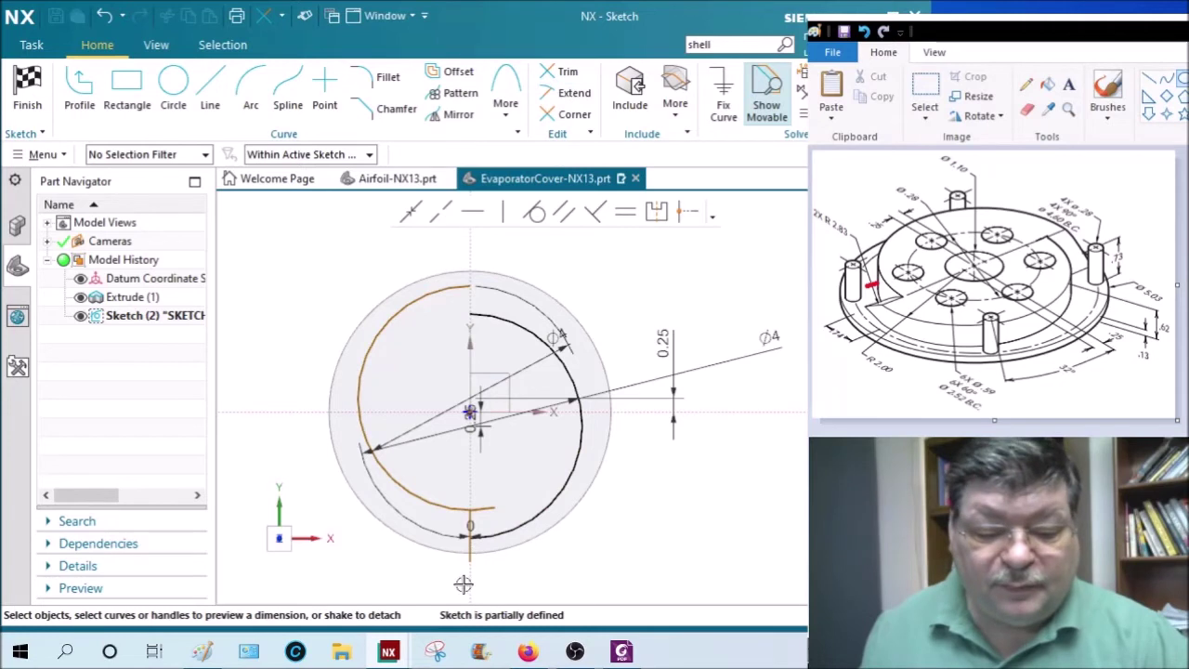
click(504, 513)
Step: Trim the overlapping arc and line segment at the bottom of the notch
scroll(478, 527, up, 8)
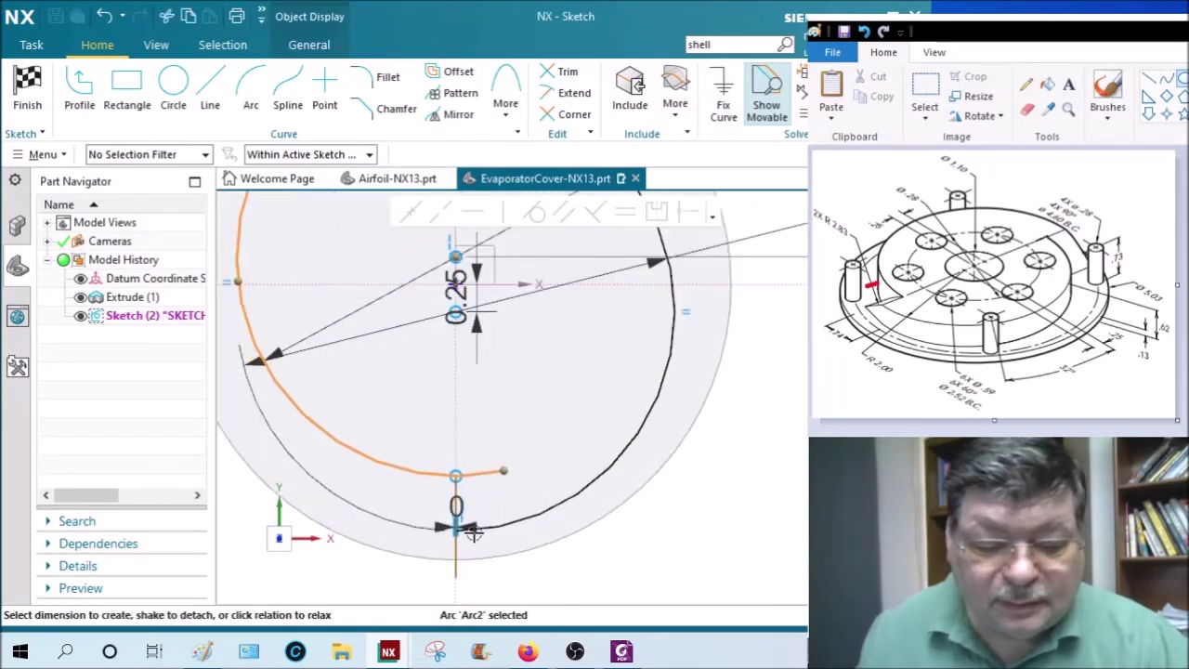
scroll(469, 523, up, 3)
key(Escape)
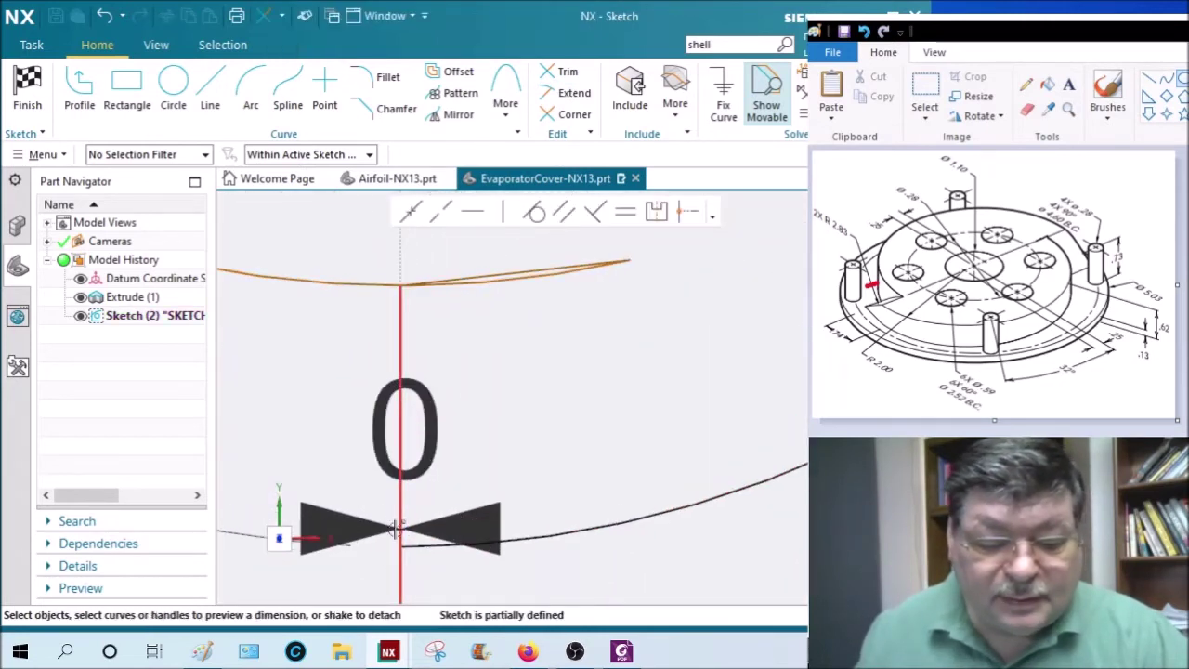
click(412, 544)
key(Escape)
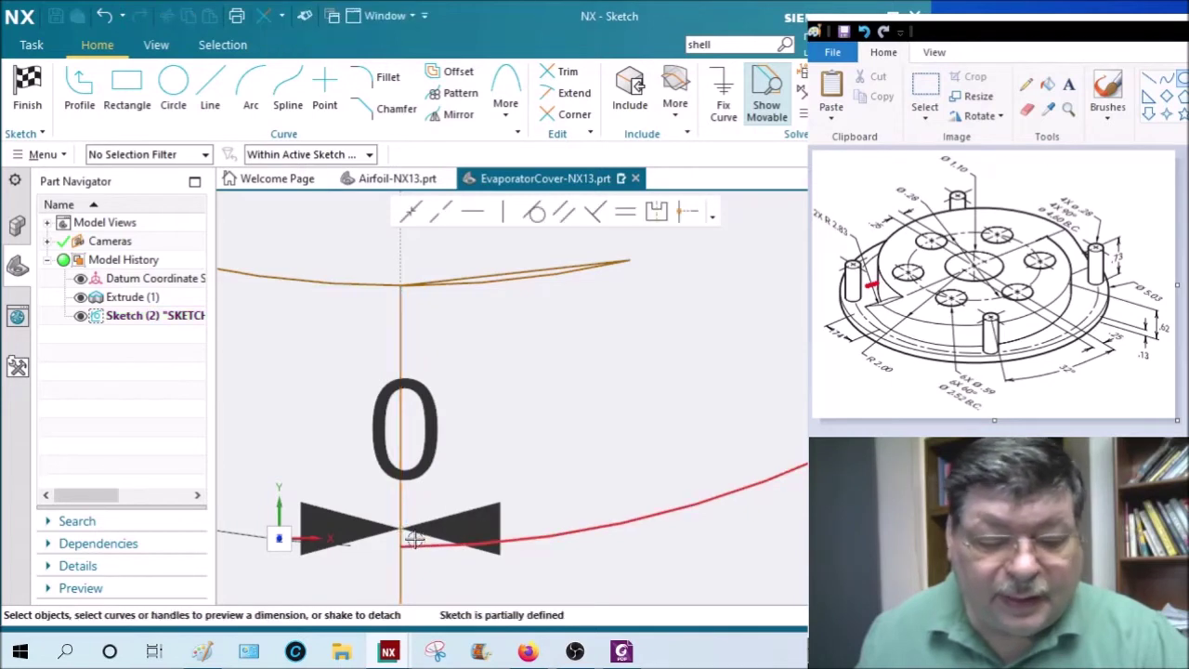
click(557, 72)
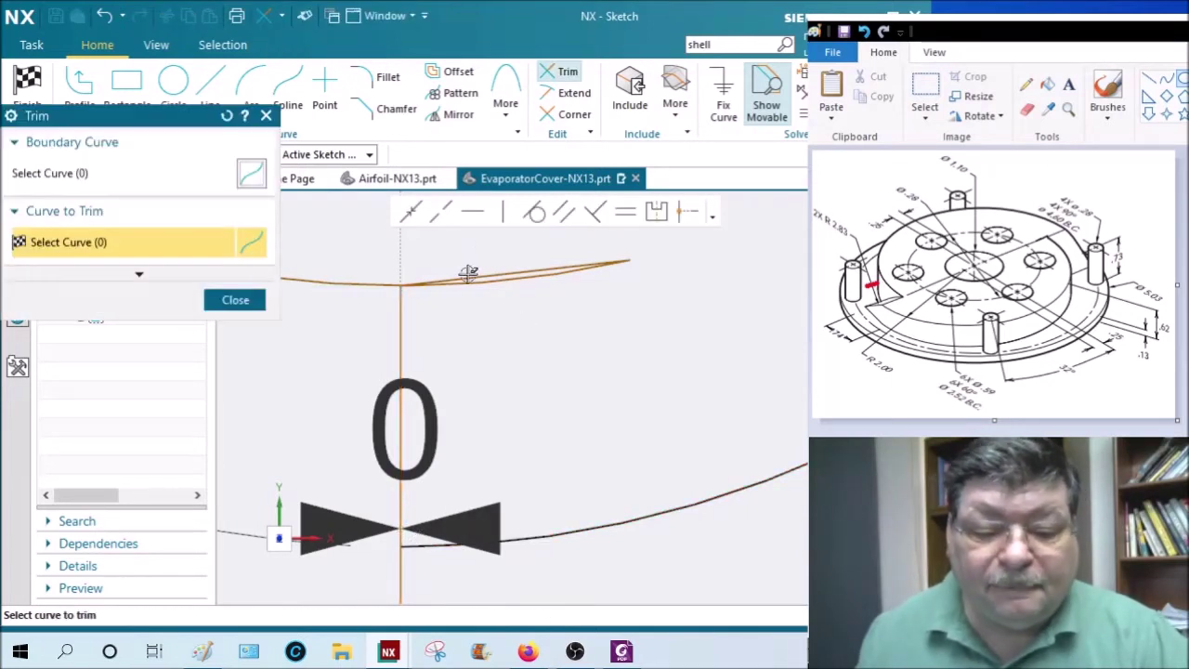
click(465, 277)
click(397, 564)
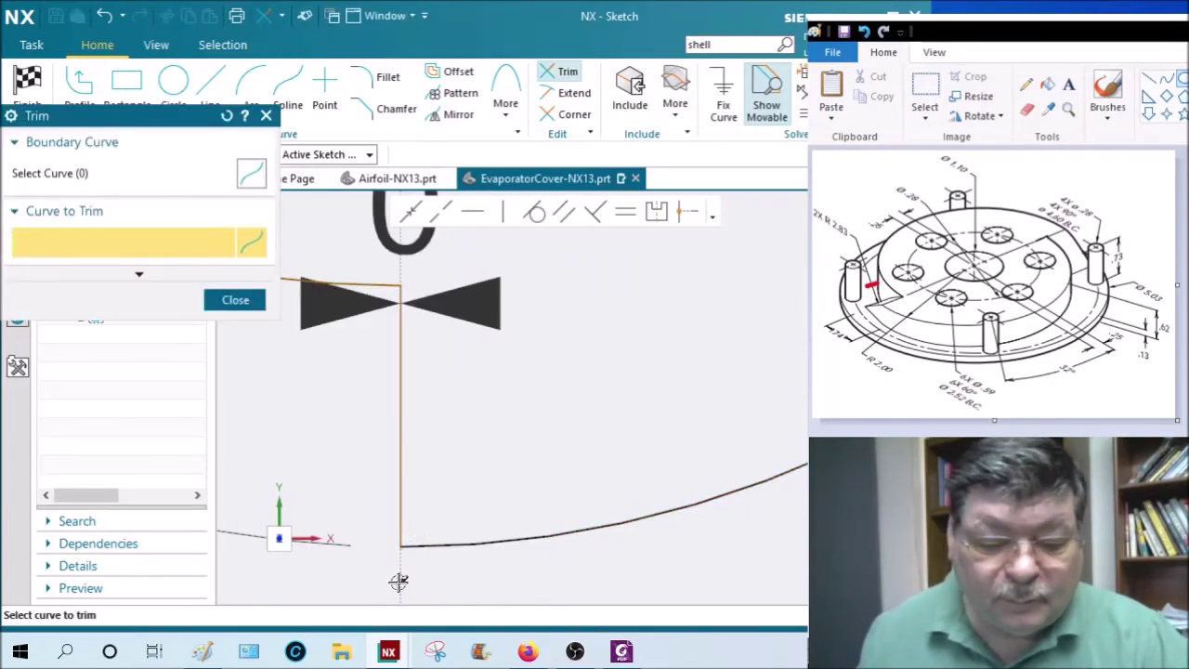
key(Escape)
scroll(616, 464, down, 5)
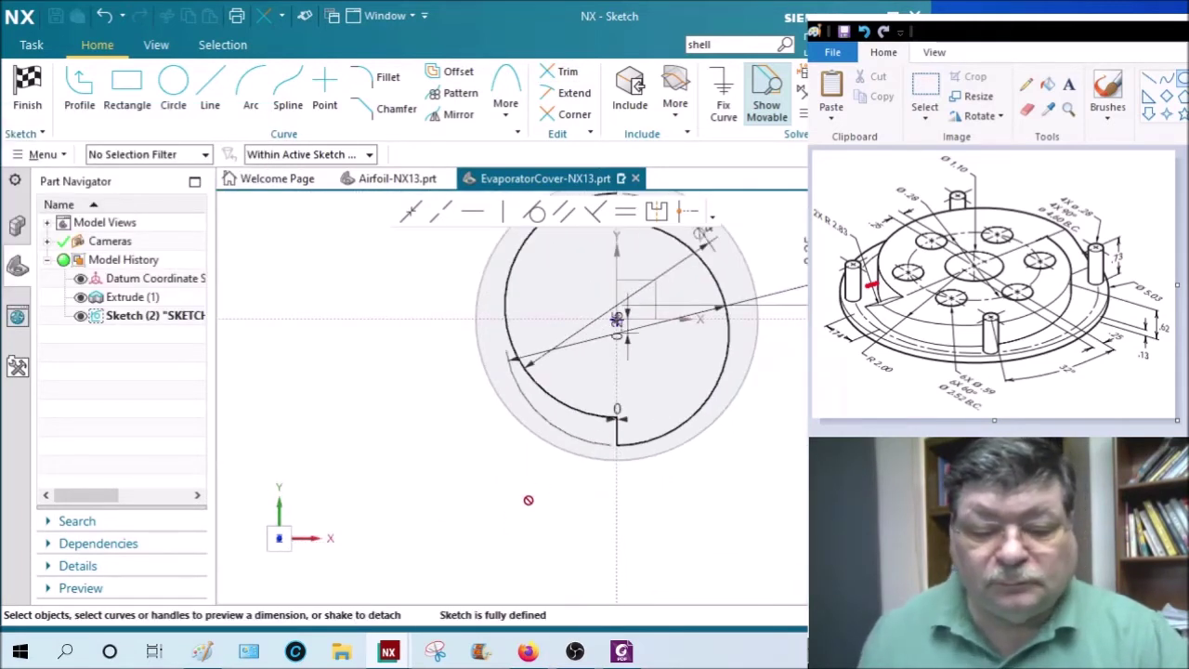
shift+middle_drag(626, 403, 419, 519)
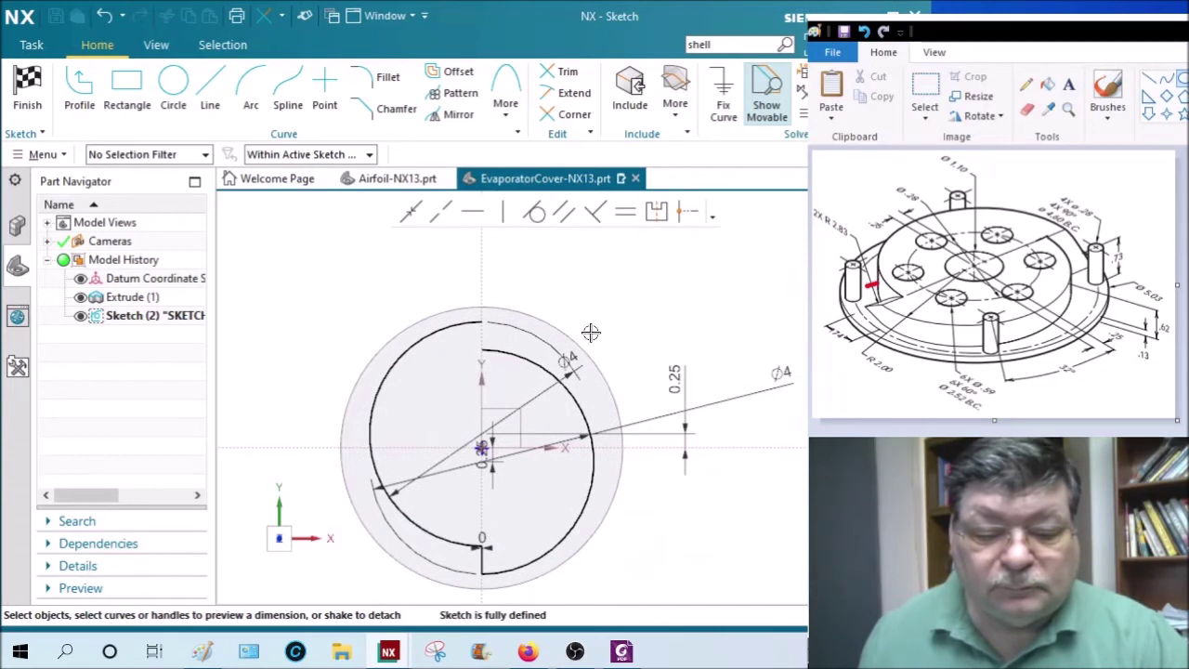
Step: Close the notch top with a short vertical line and finish the sketch
click(210, 90)
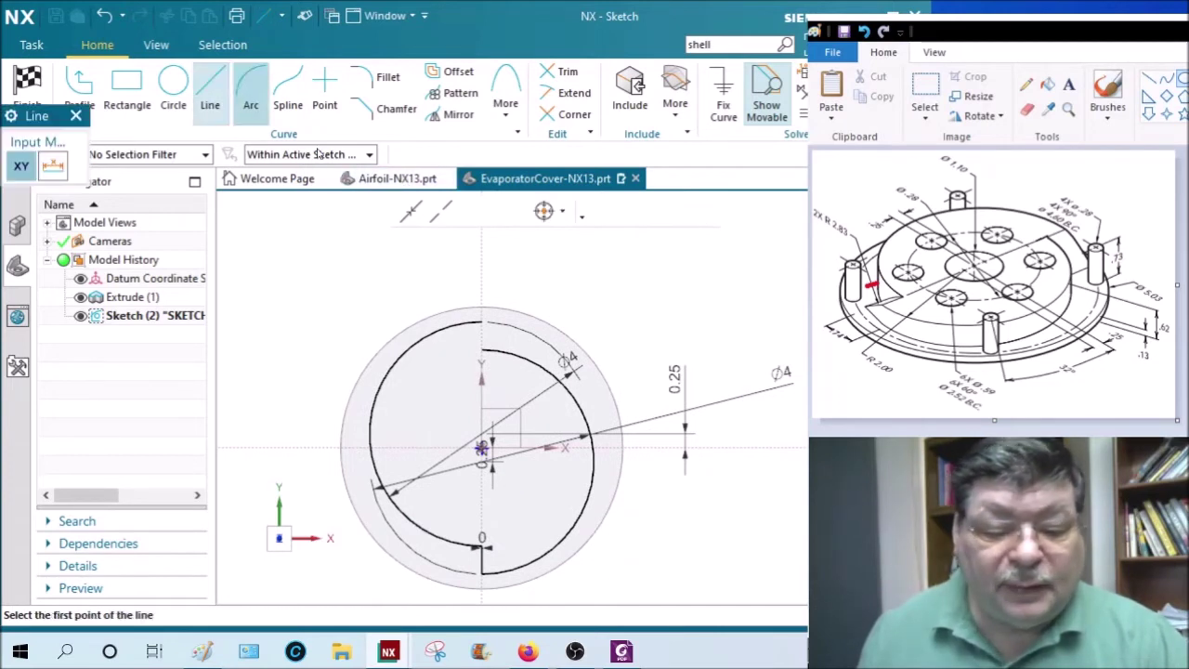
click(481, 323)
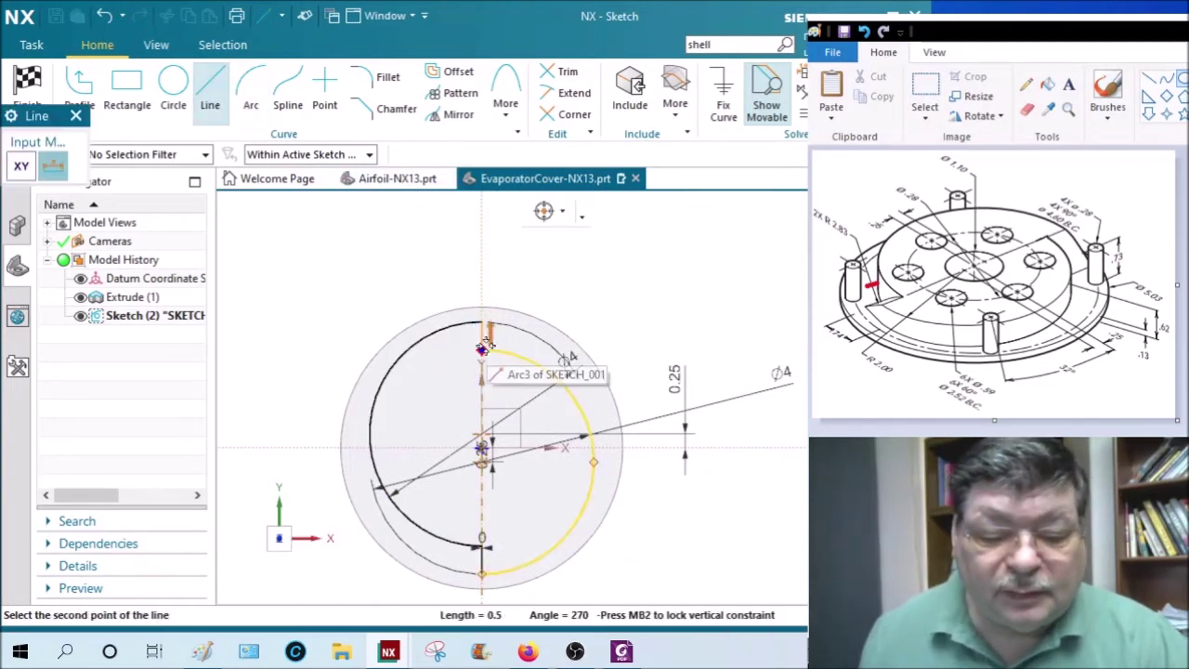
click(484, 344)
key(Escape)
key(Escape)
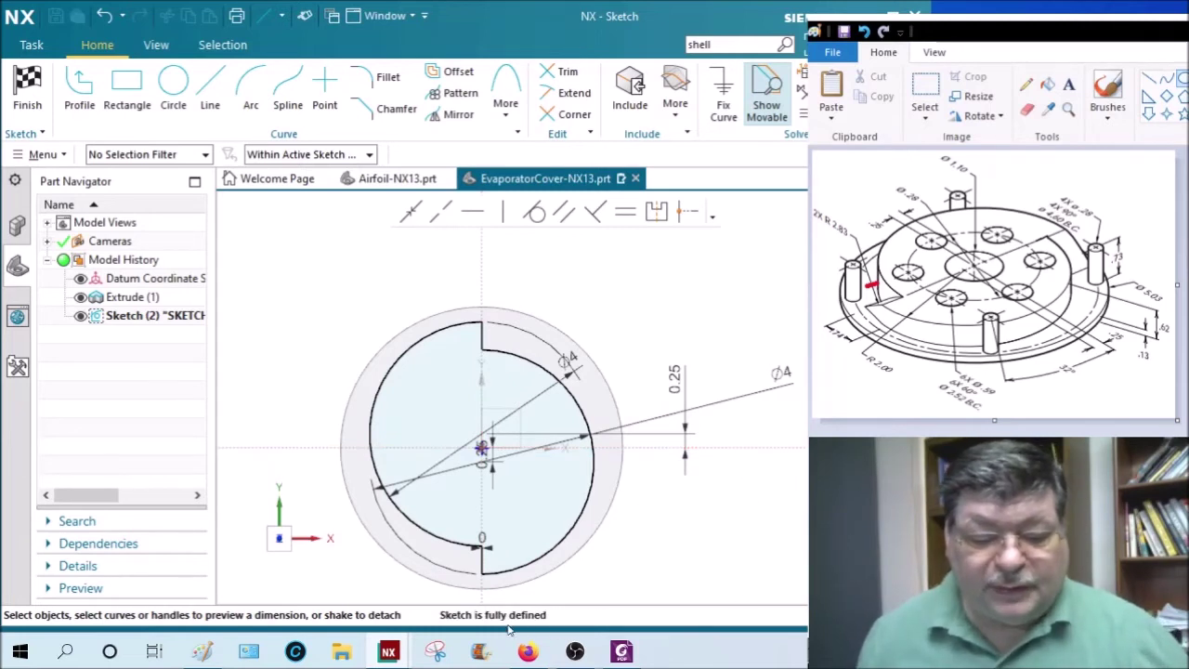
click(36, 96)
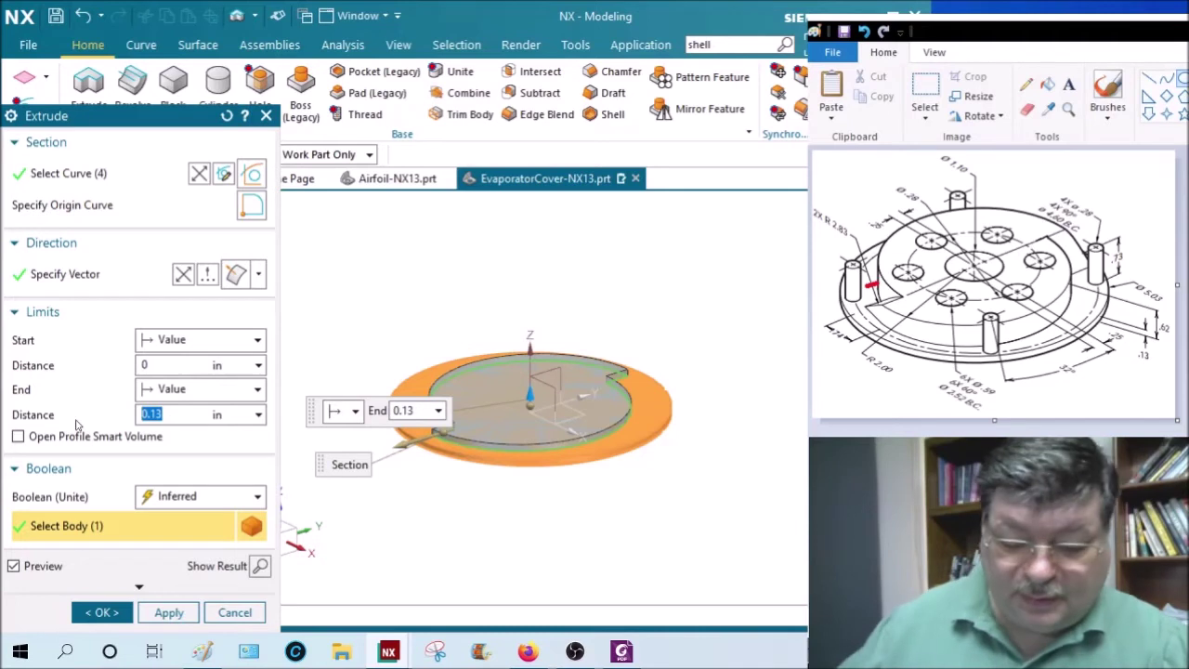
Step: Extrude the notched profile .62-.13 in and unite it with the base disc as Extrude (2)
text(.62-)
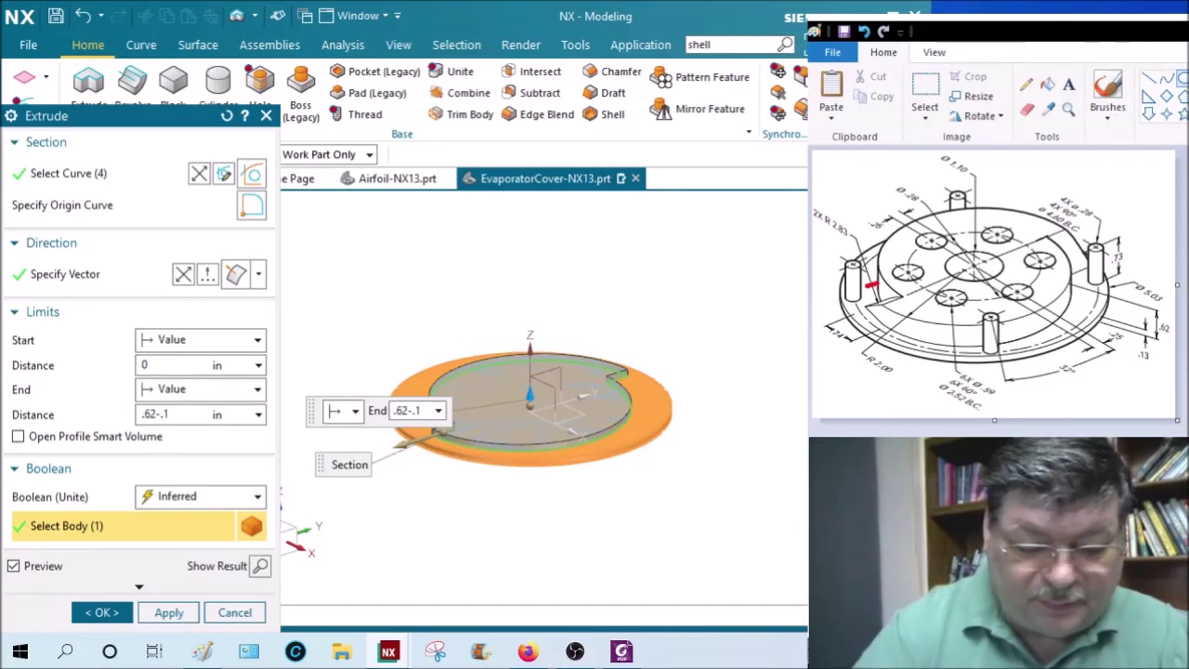
key(Return)
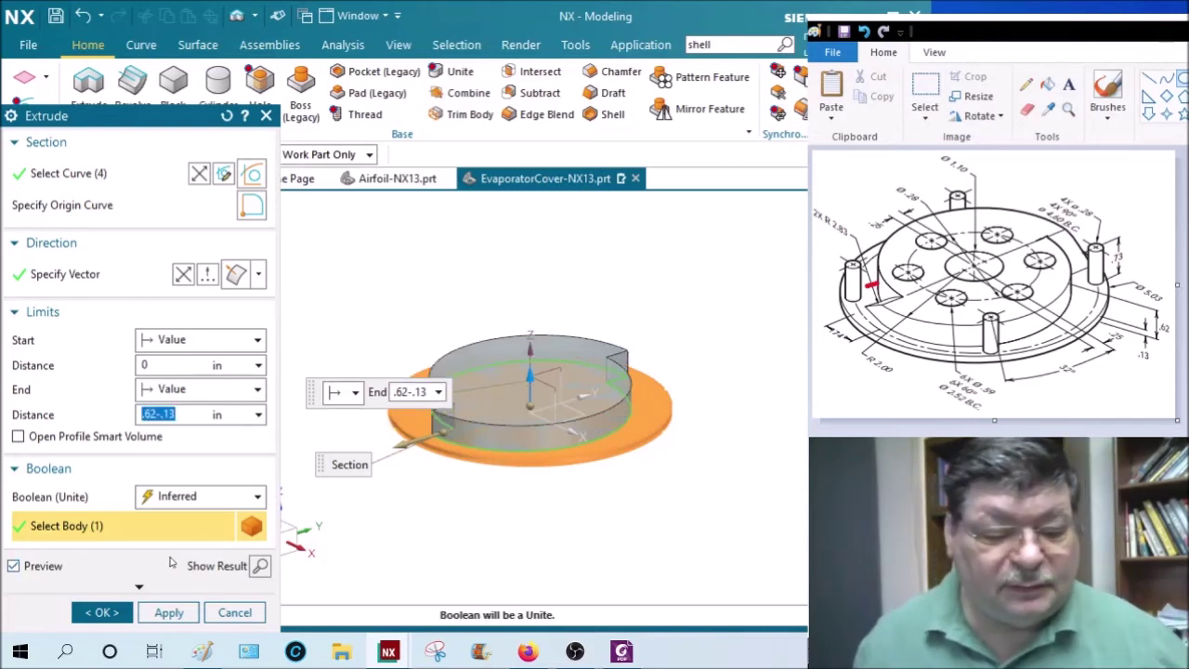
click(251, 497)
click(176, 537)
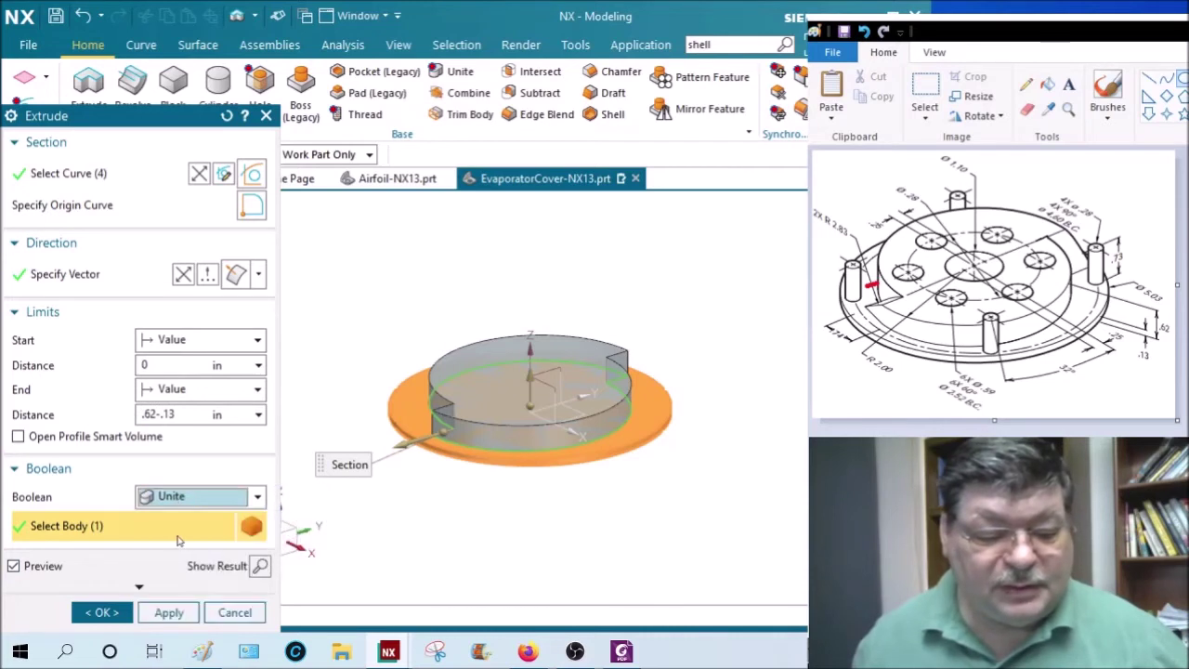
click(104, 615)
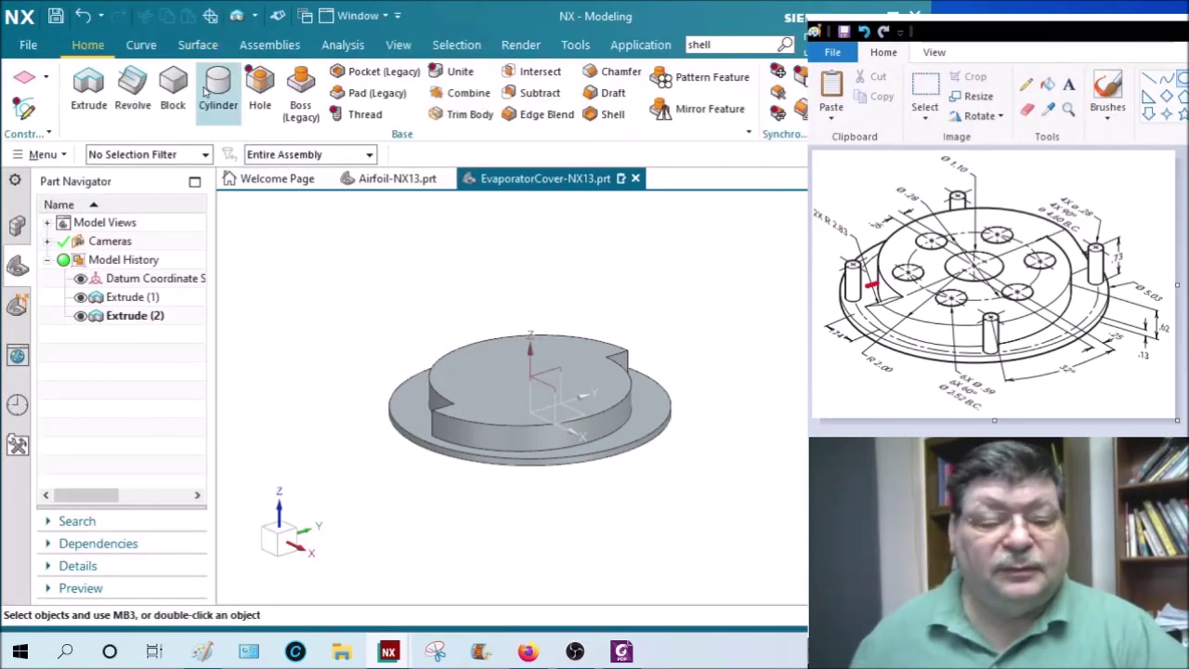
Step: Sketch a 1.1-diameter circle at the origin on the XY datum plane for a new extrusion
click(89, 88)
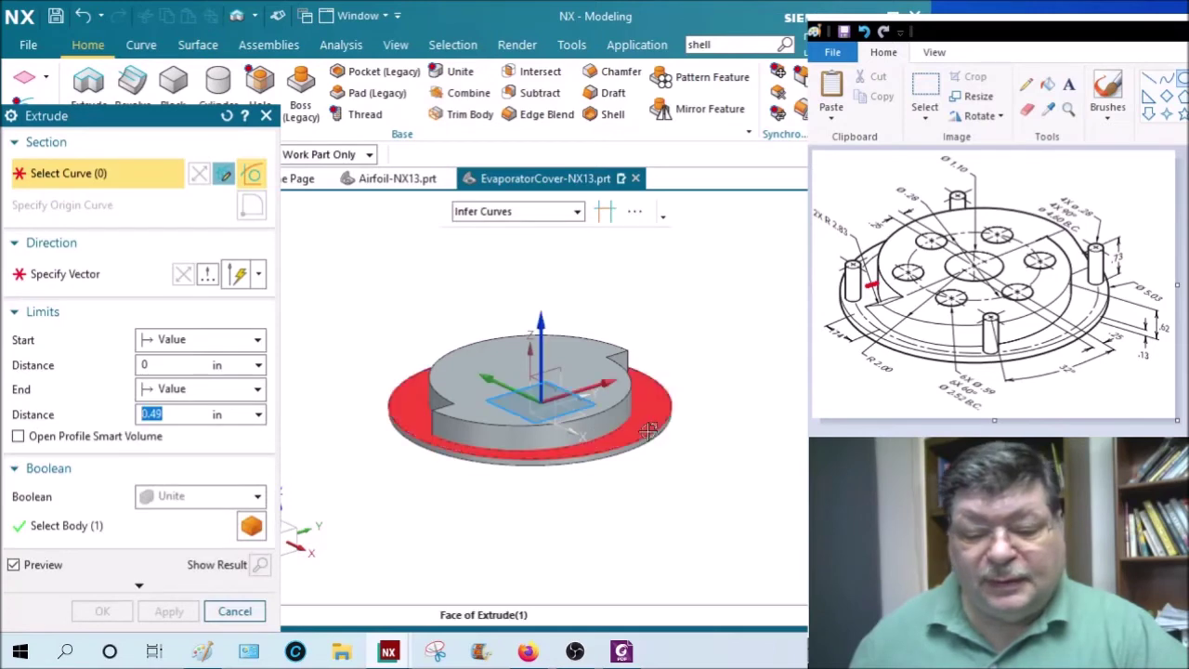
click(567, 405)
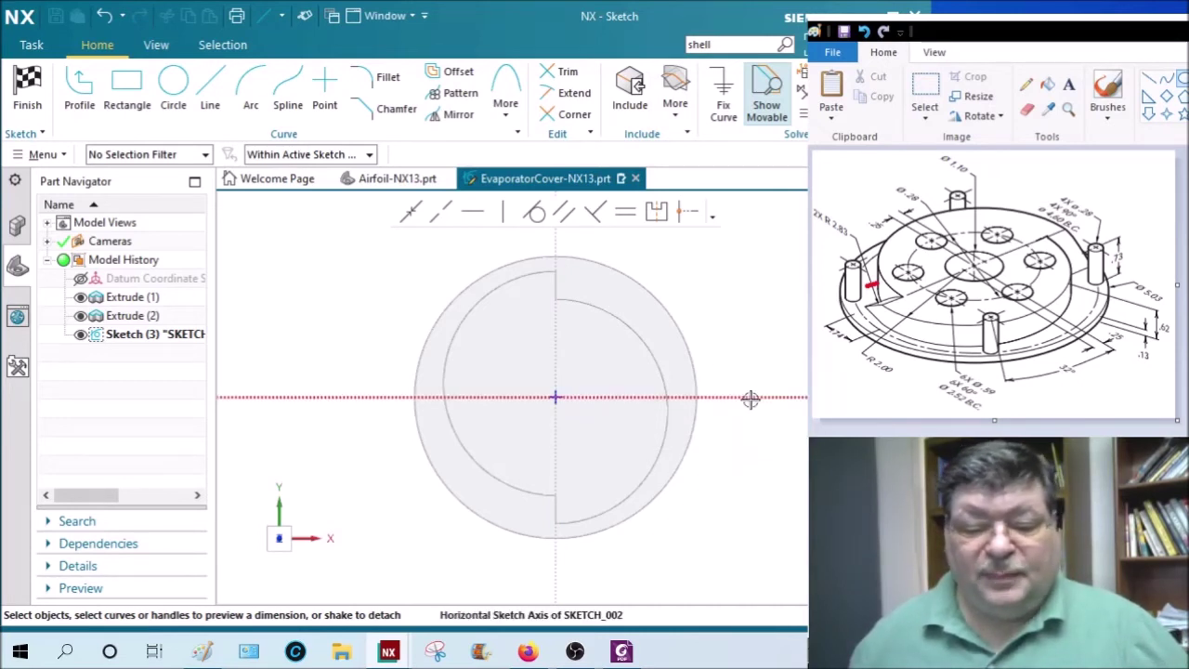
click(173, 81)
click(555, 396)
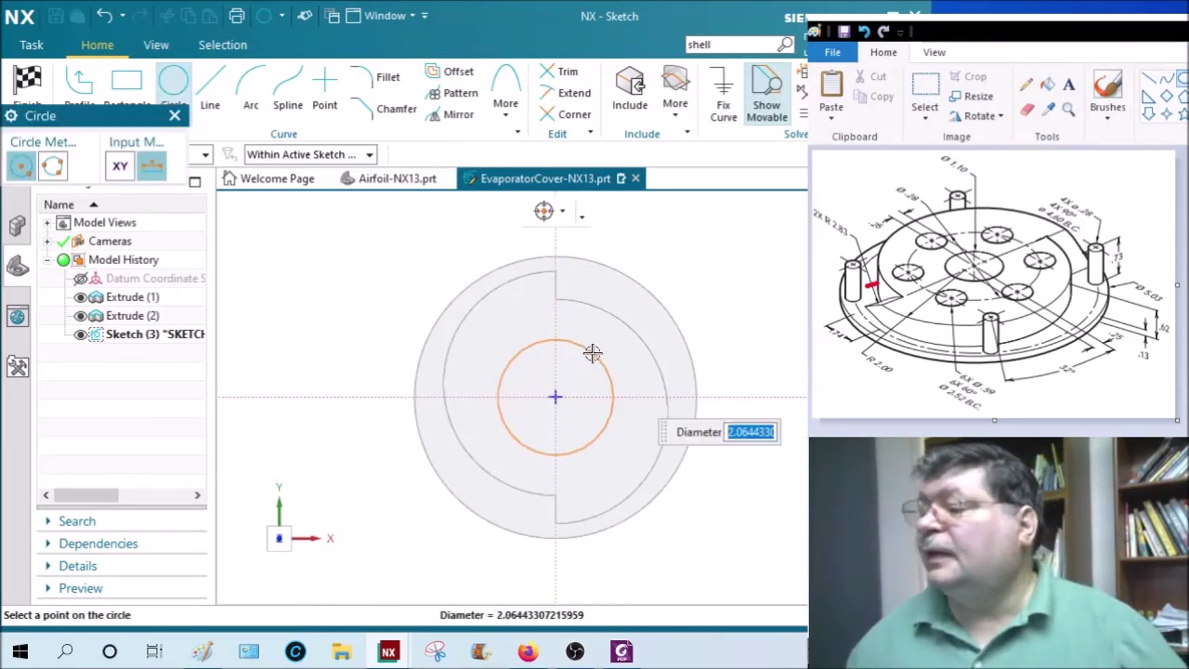
text(1.1)
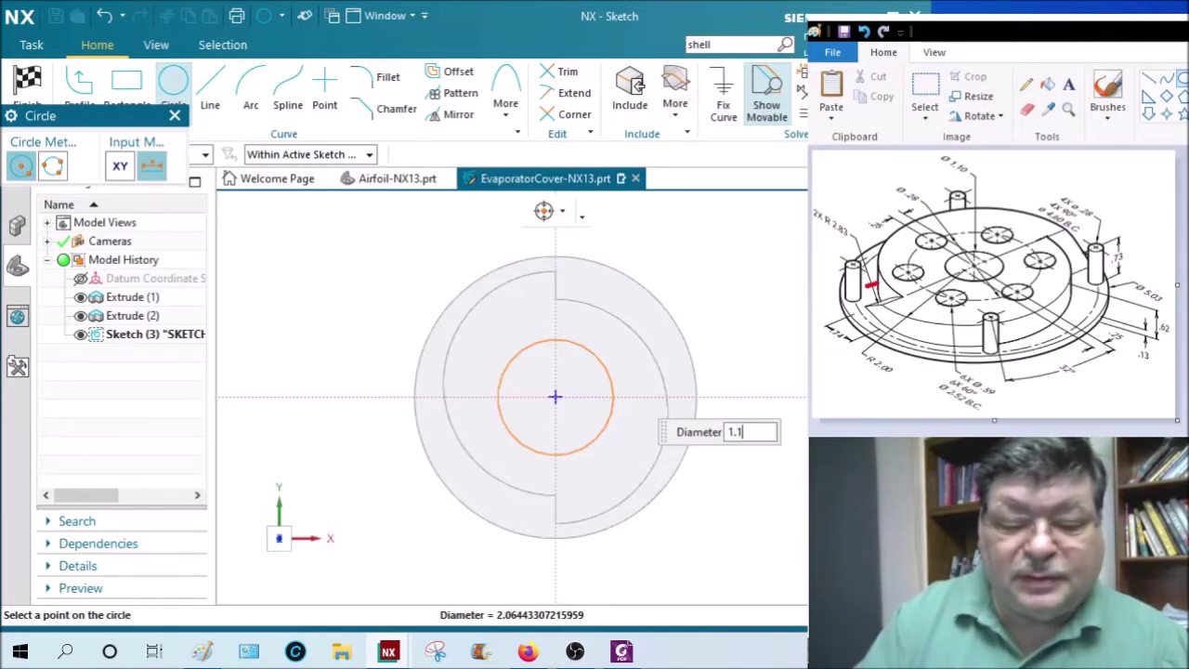
key(Return)
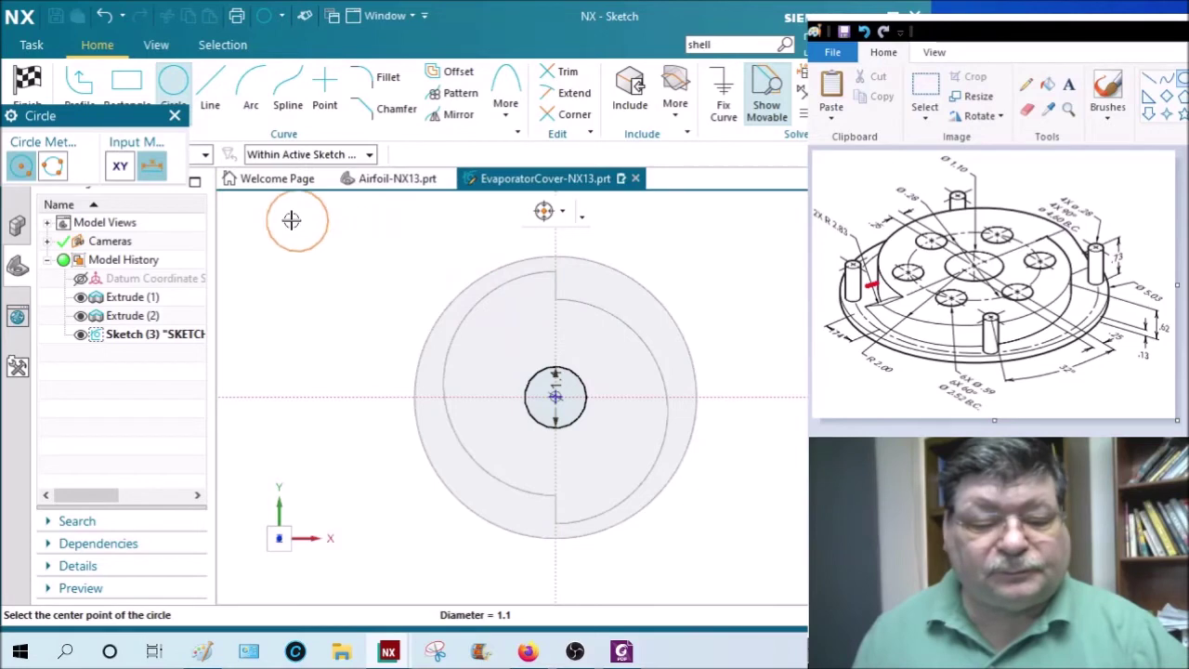
click(29, 85)
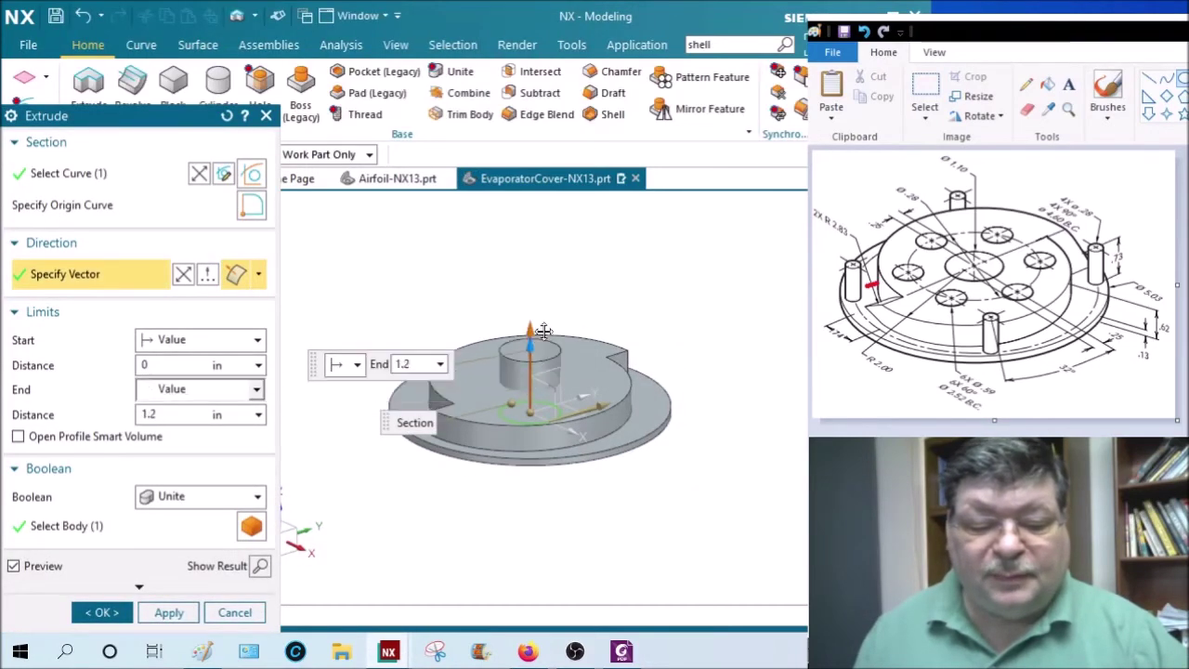
Step: Extrude the circle from -1.3 to 1.7 and subtract it to cut the centre hole
drag(543, 332, 541, 314)
drag(532, 413, 401, 535)
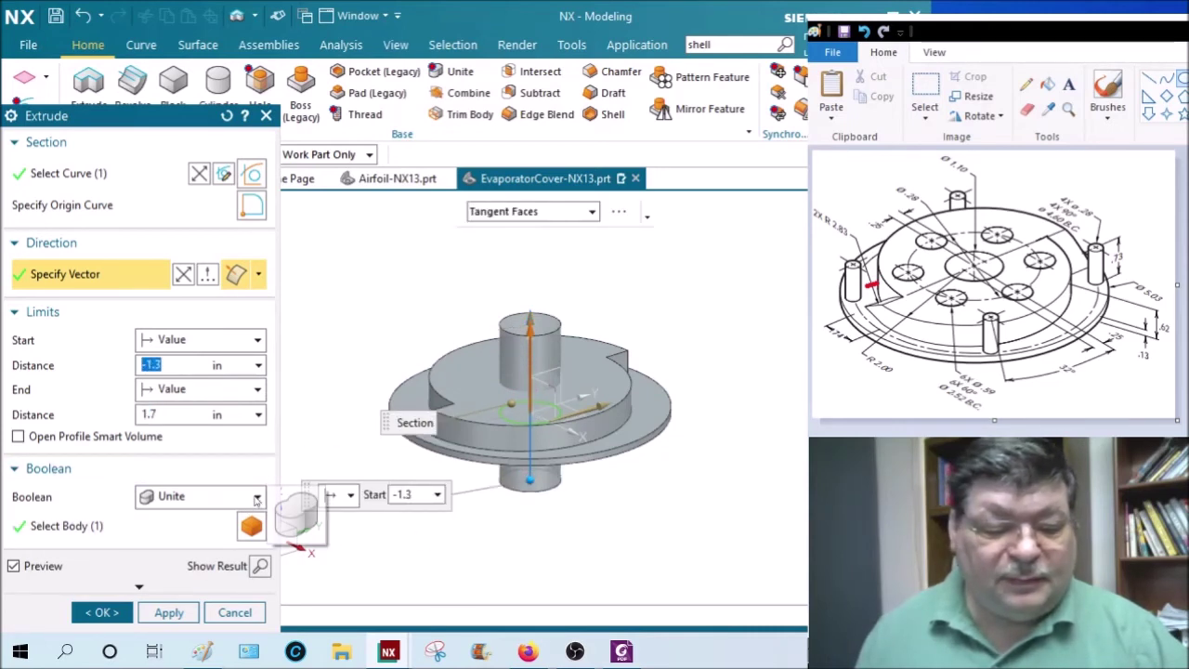
click(219, 497)
click(209, 556)
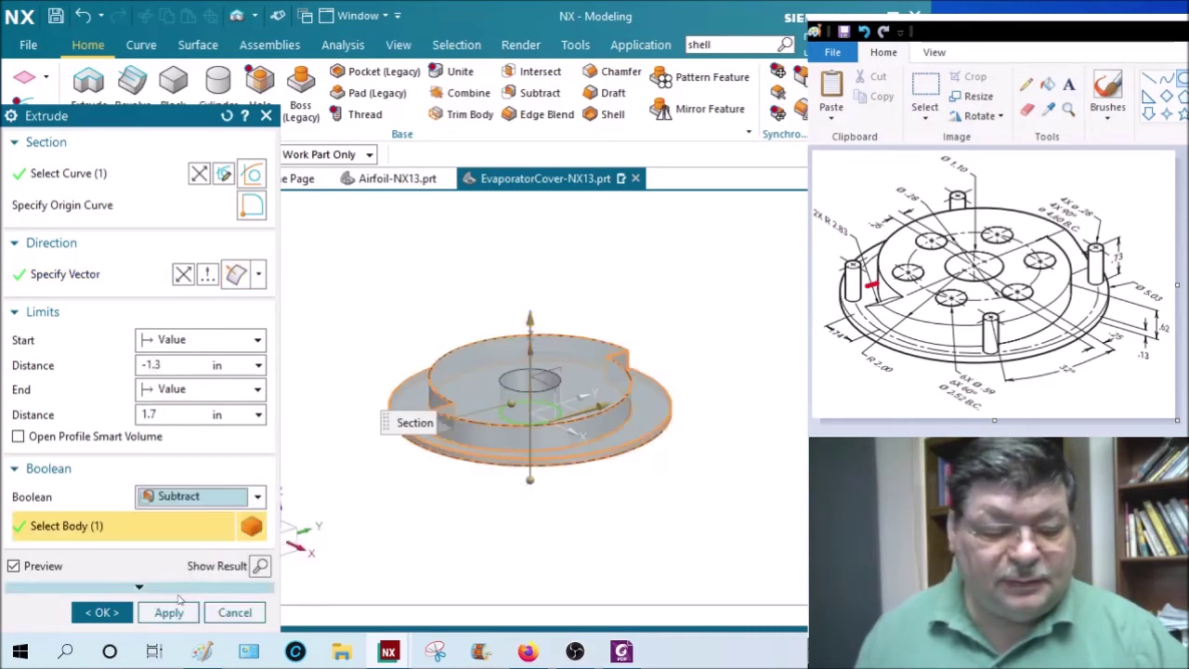
click(102, 613)
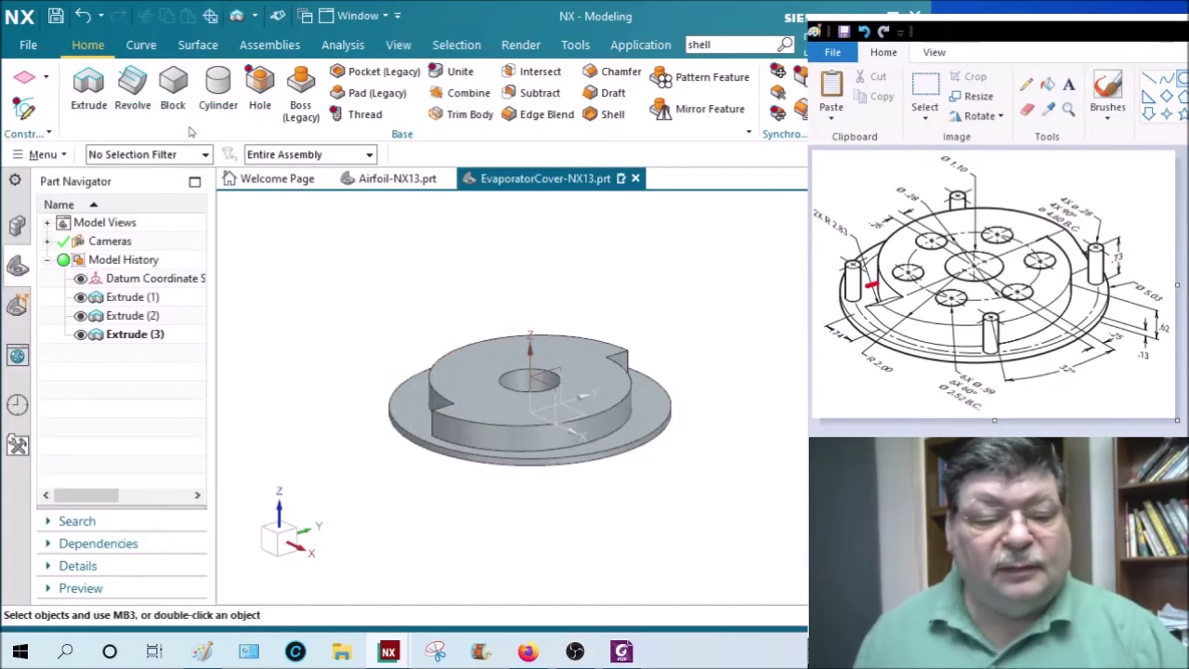
click(90, 88)
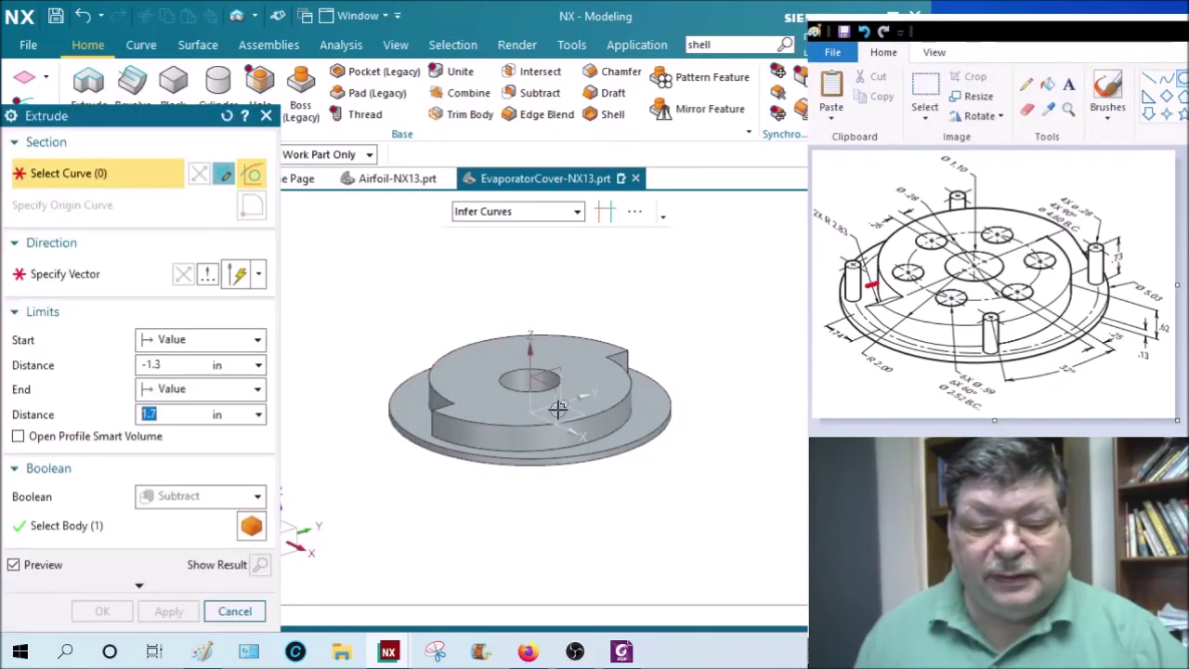
Step: Draw a 0.59-diameter circle on the X axis right of centre in an XY-plane sketch
click(580, 413)
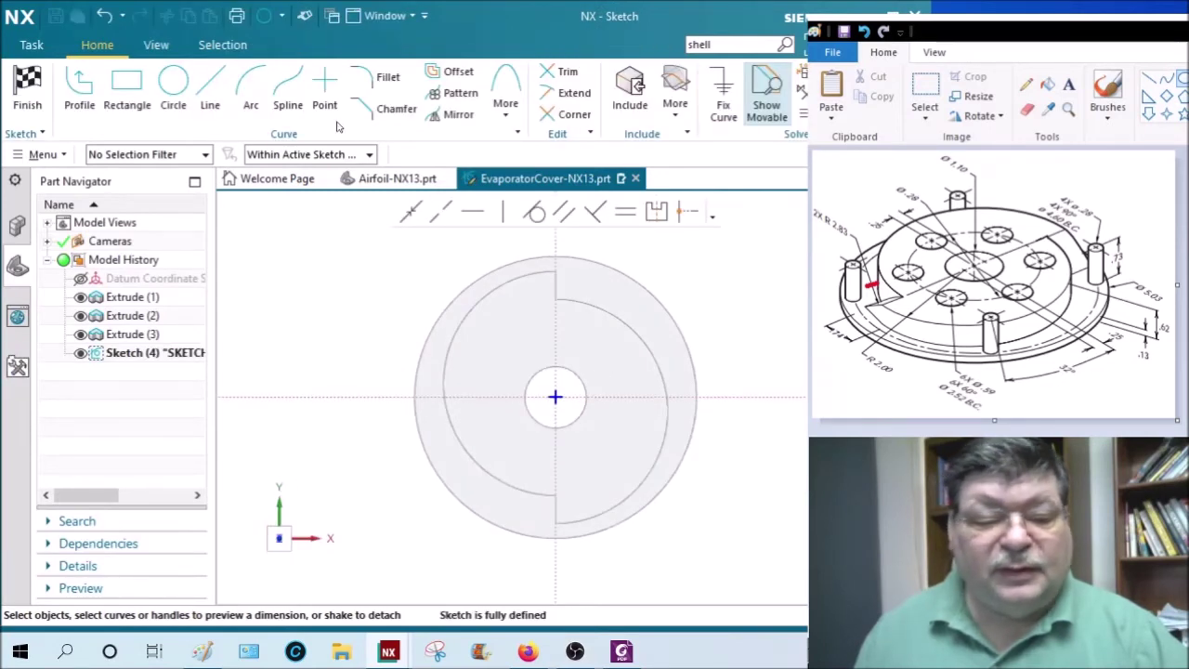
click(174, 85)
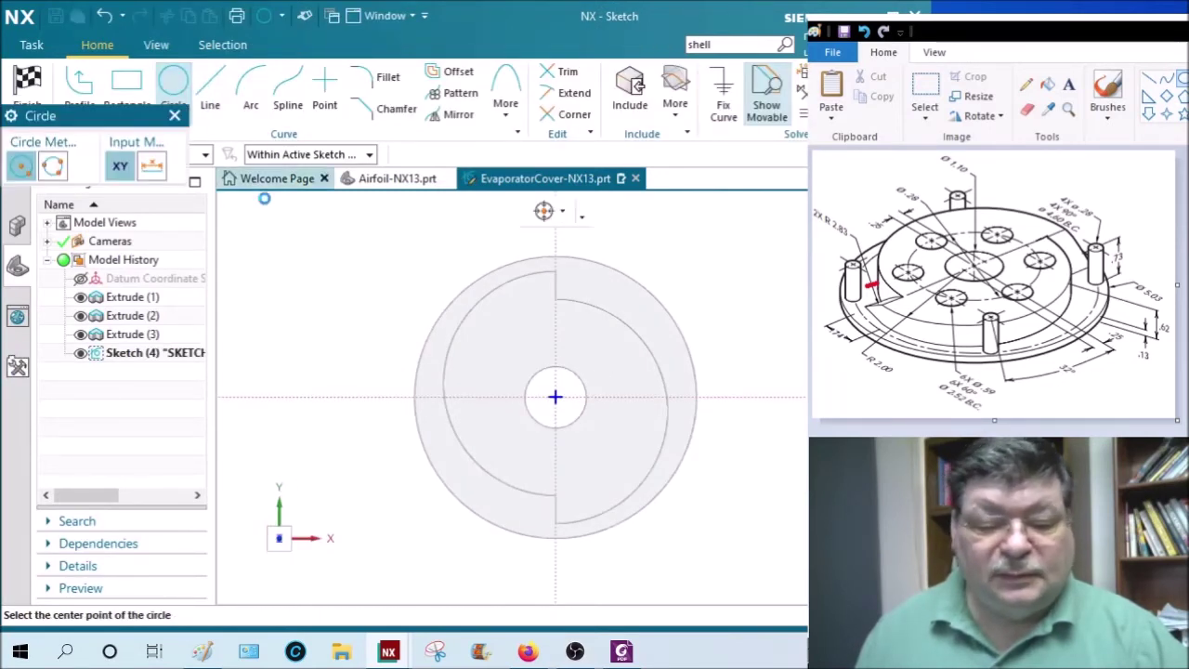
click(631, 397)
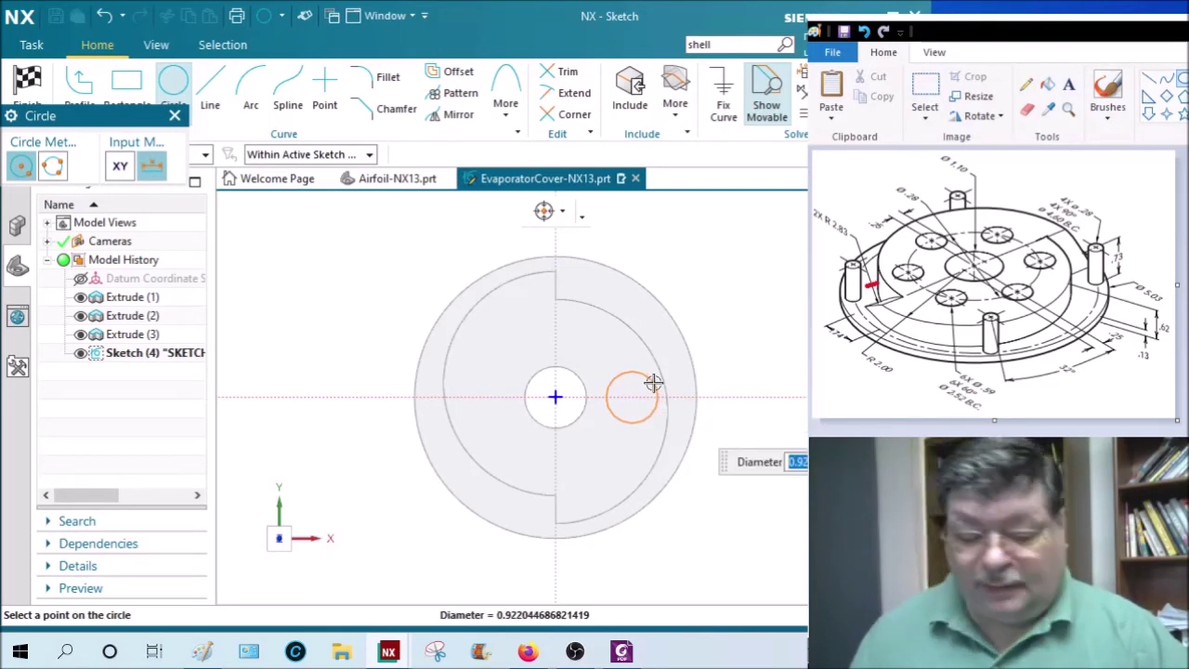
text(.)
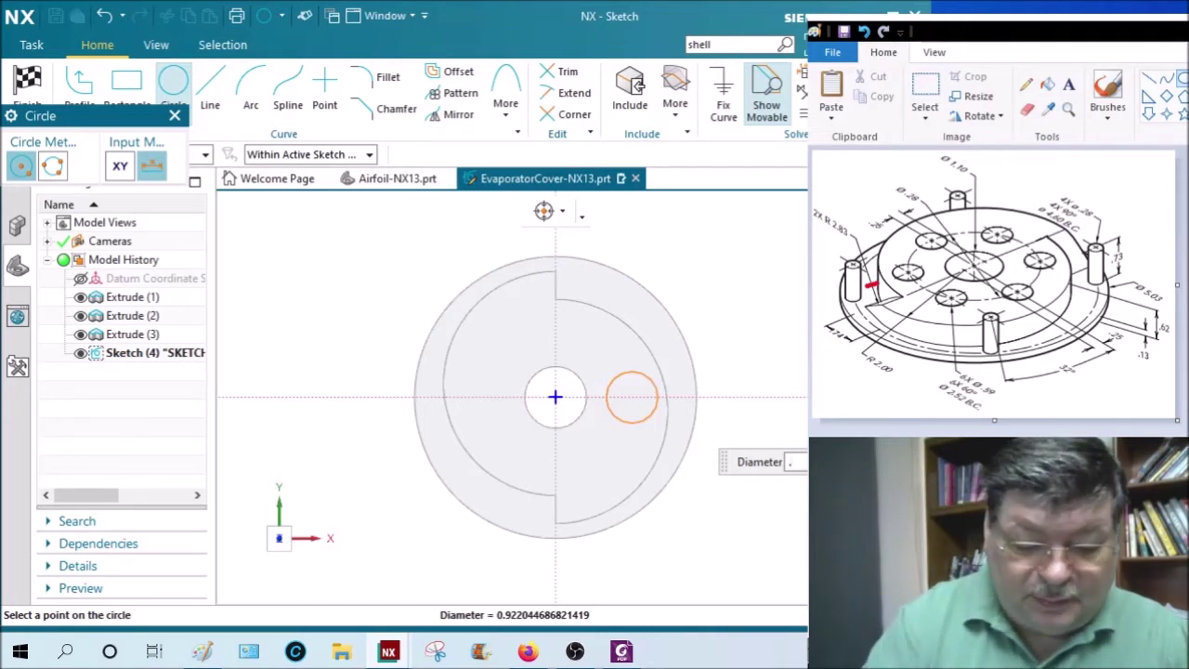
text(59)
key(Return)
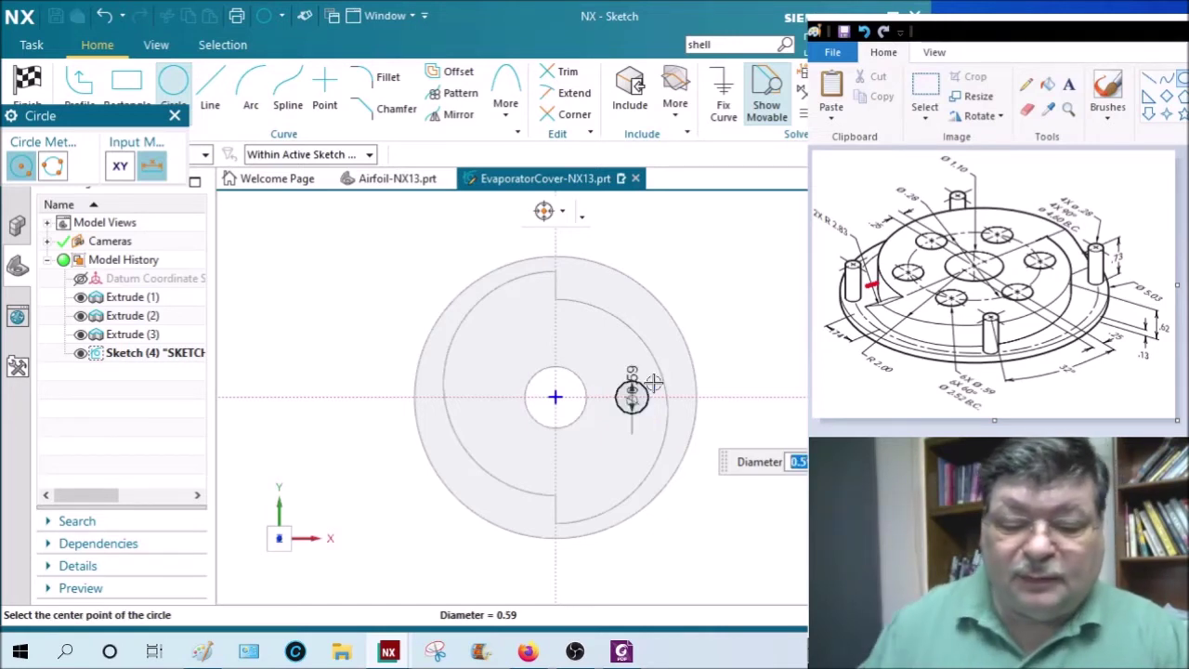
key(Escape)
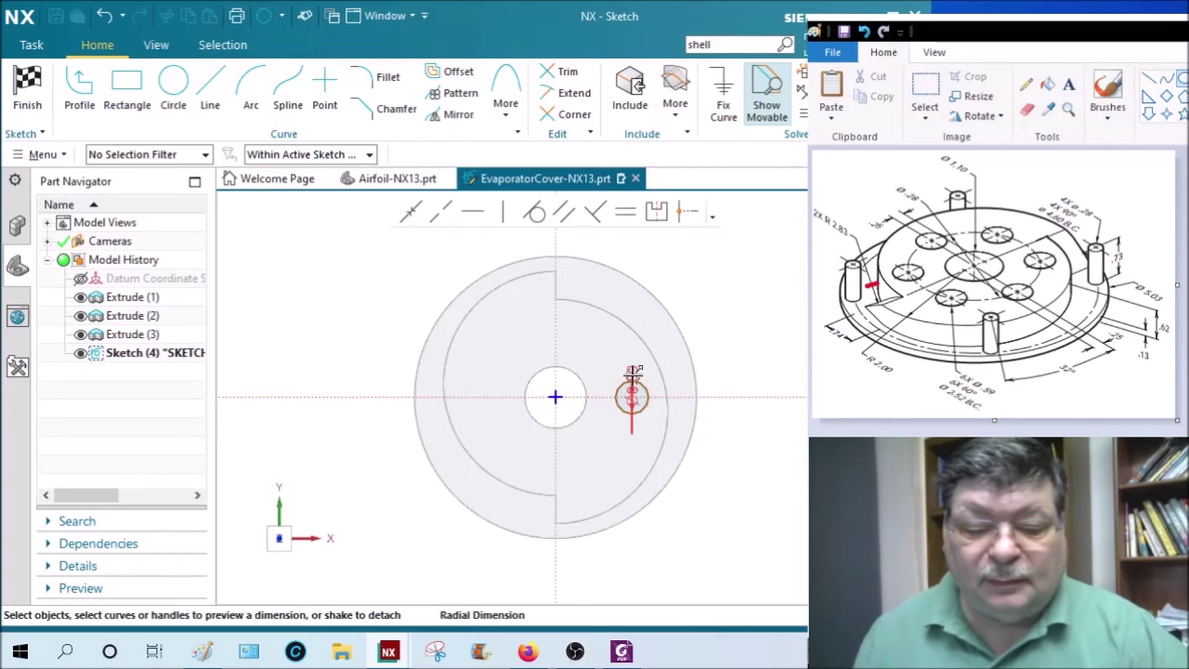
drag(633, 376, 712, 331)
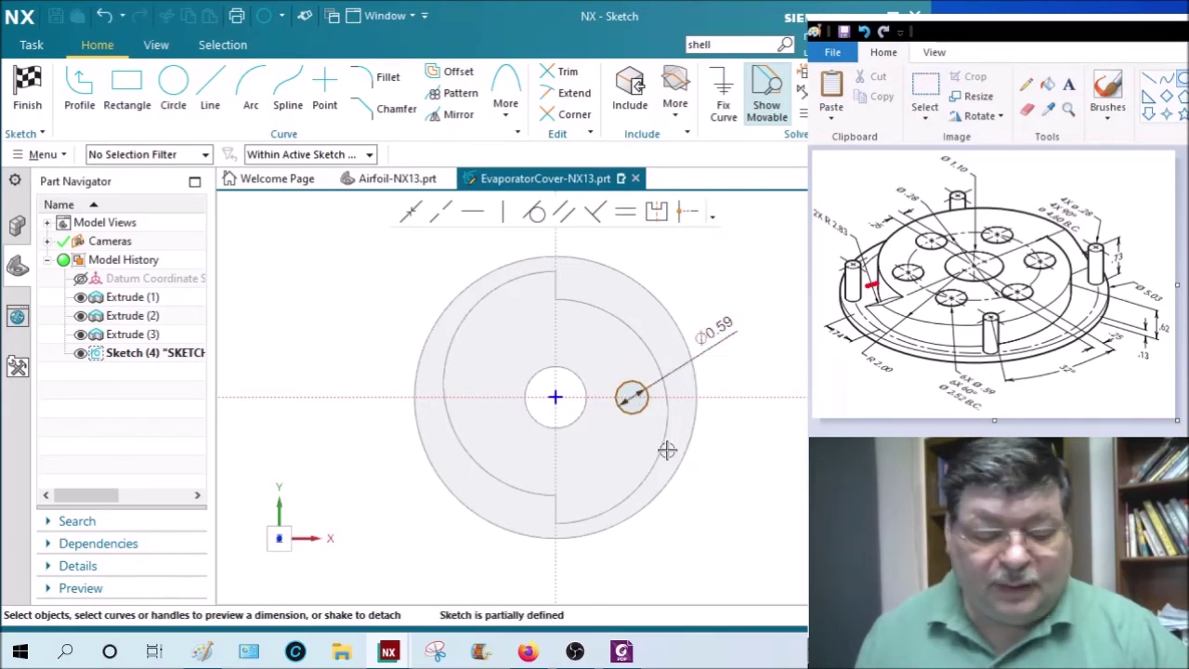
scroll(644, 411, up, 3)
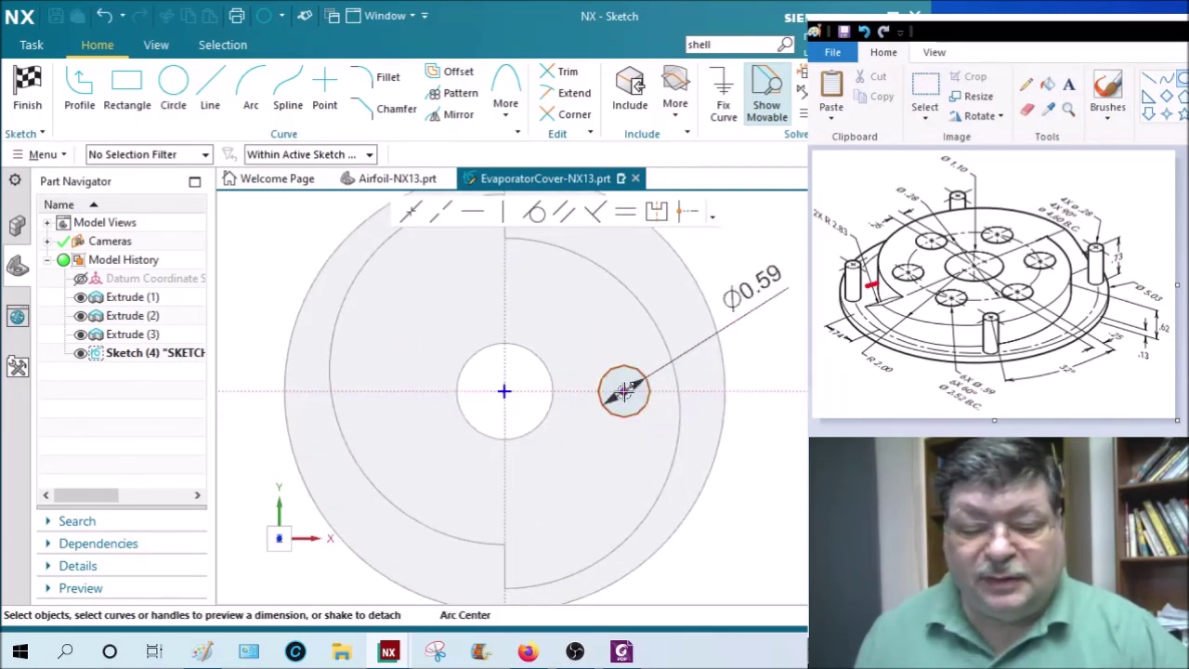
mouse_move(623, 417)
mouse_down()
mouse_move(583, 425)
mouse_move(627, 423)
mouse_up()
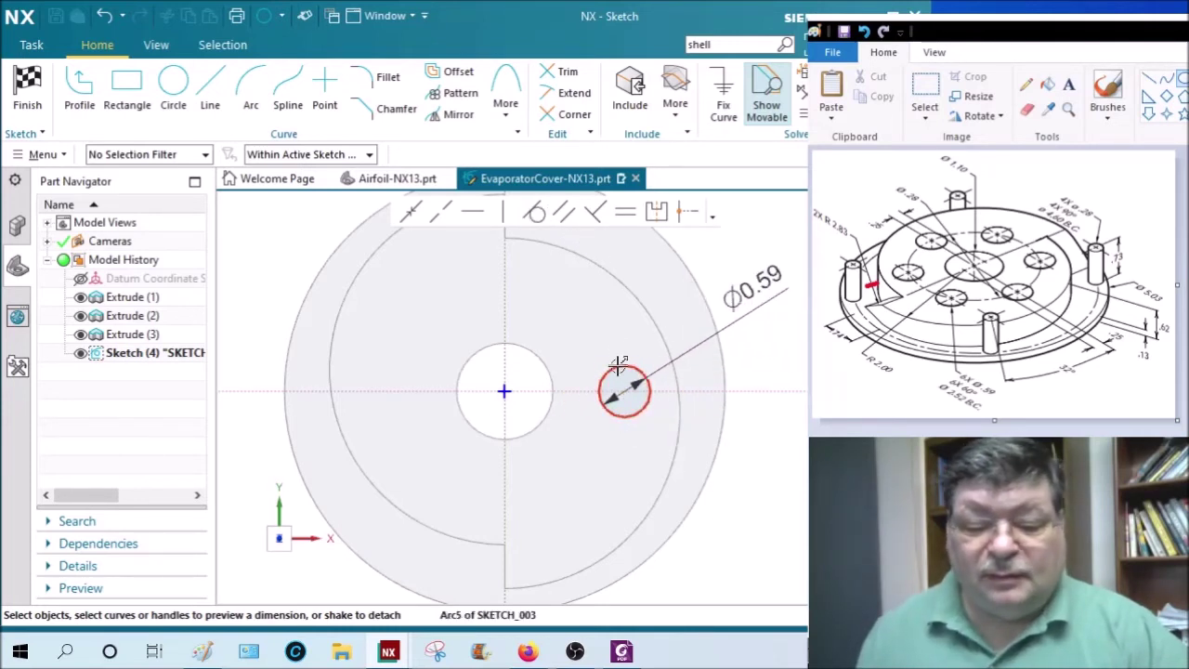
Step: Dimension the circle's centre 2.52/2 from the vertical axis and finish the sketch
click(624, 391)
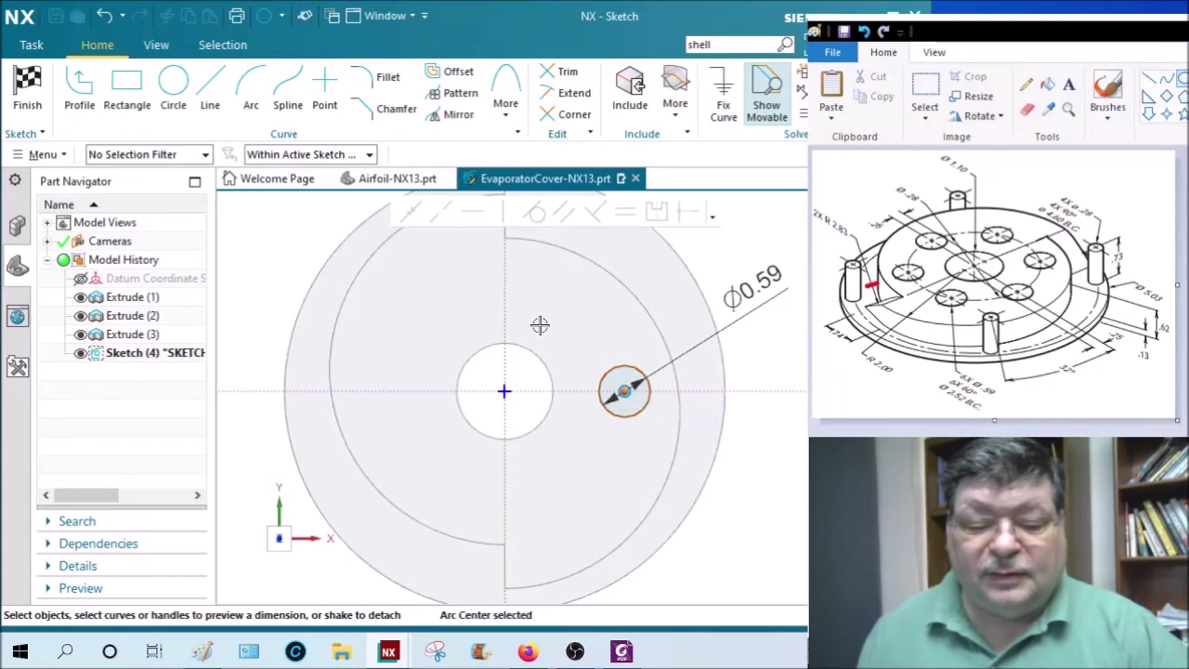
click(505, 300)
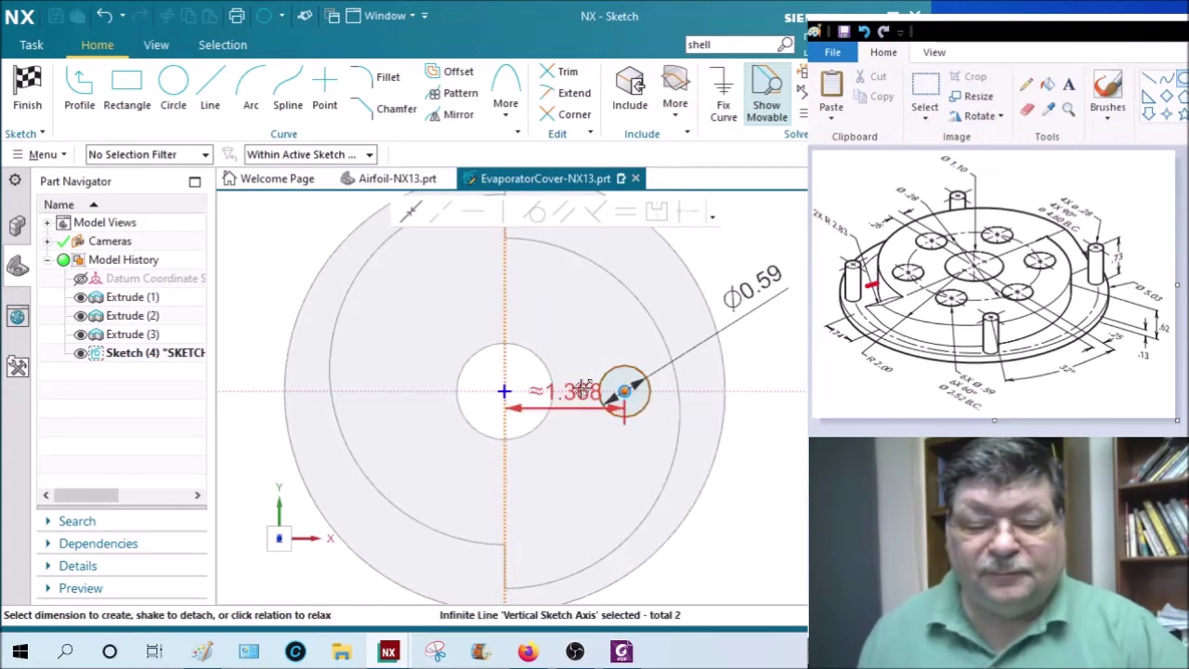
click(582, 314)
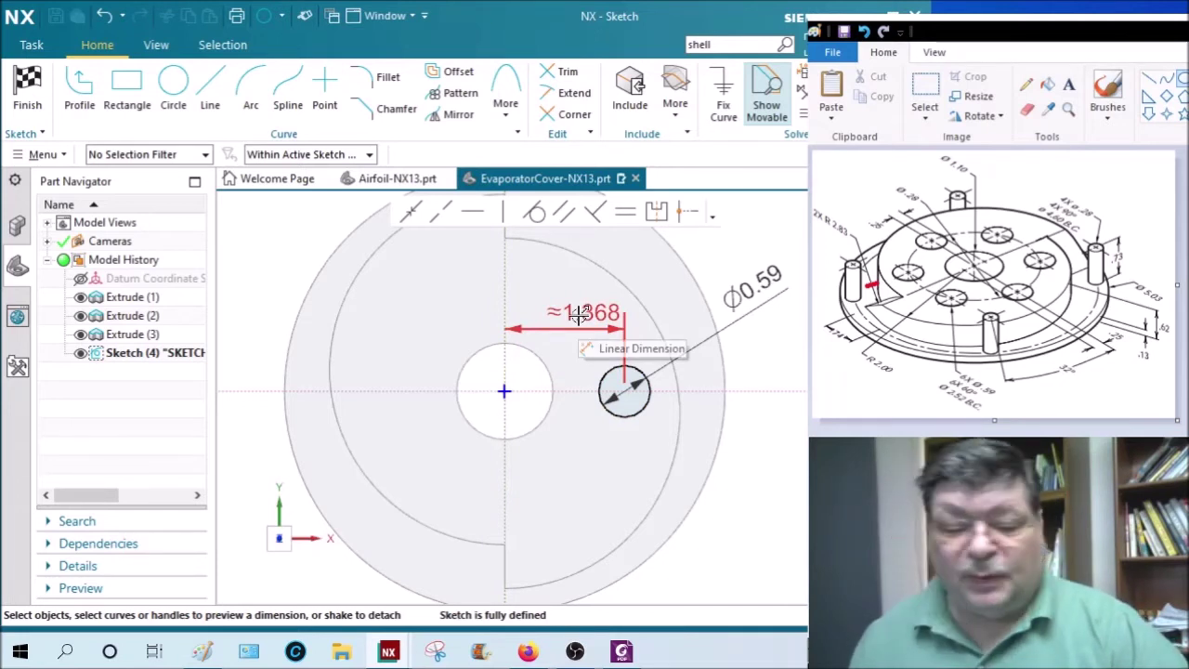
double_click(581, 320)
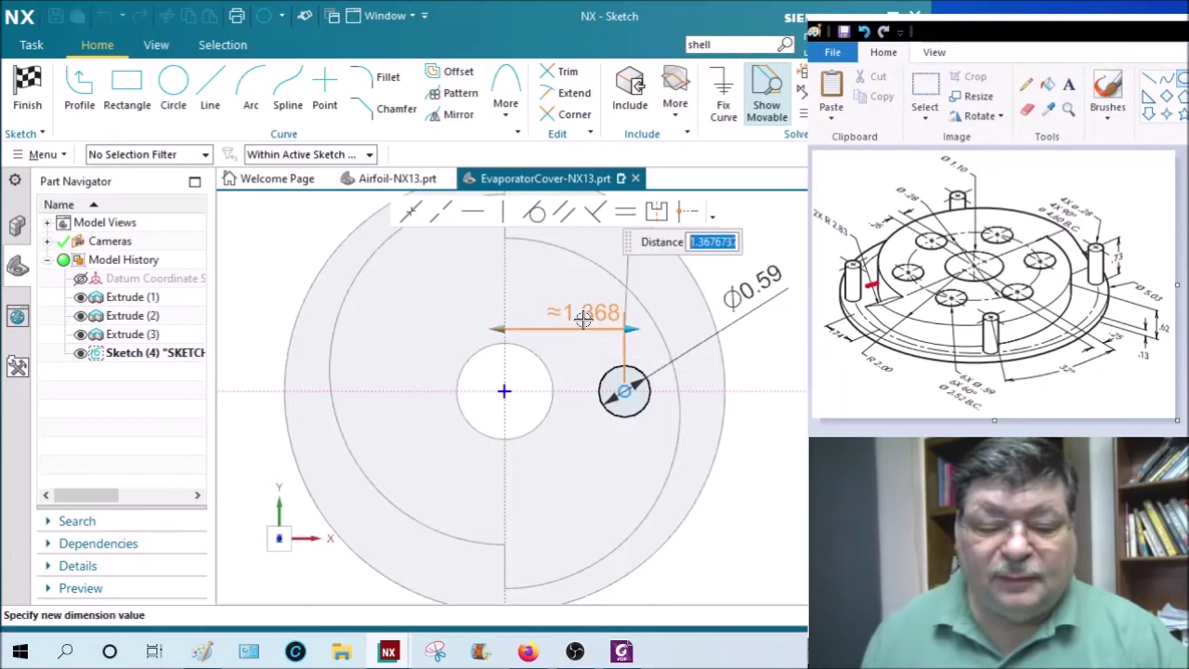
text(2.)
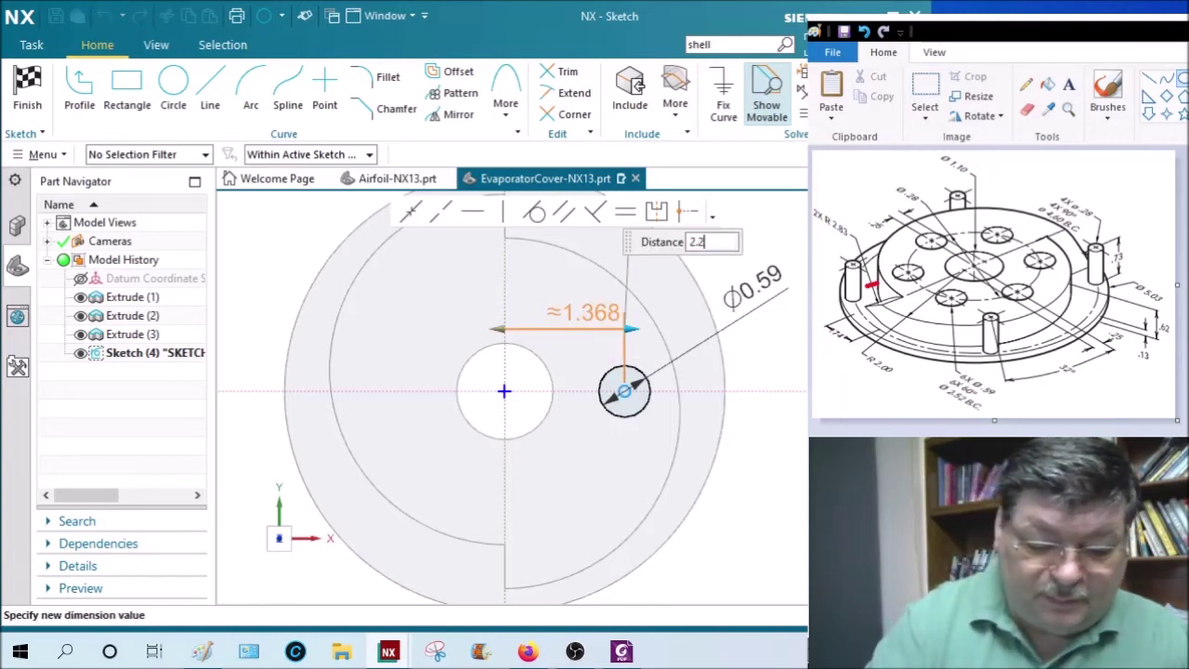
text(52)
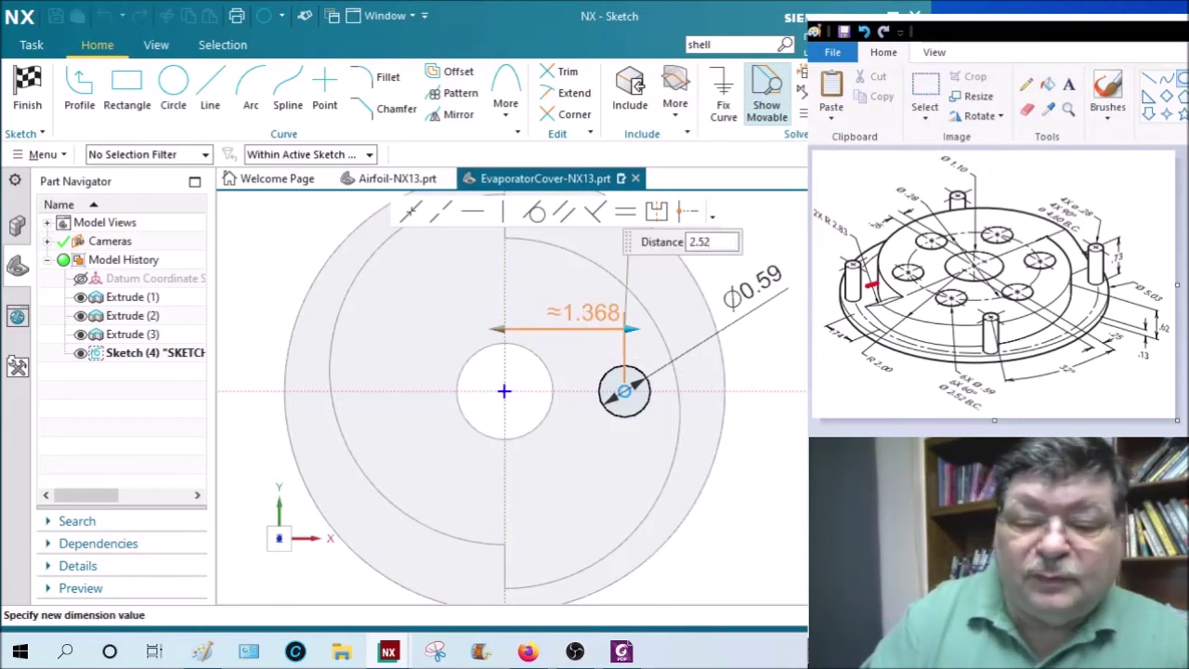
text(/2)
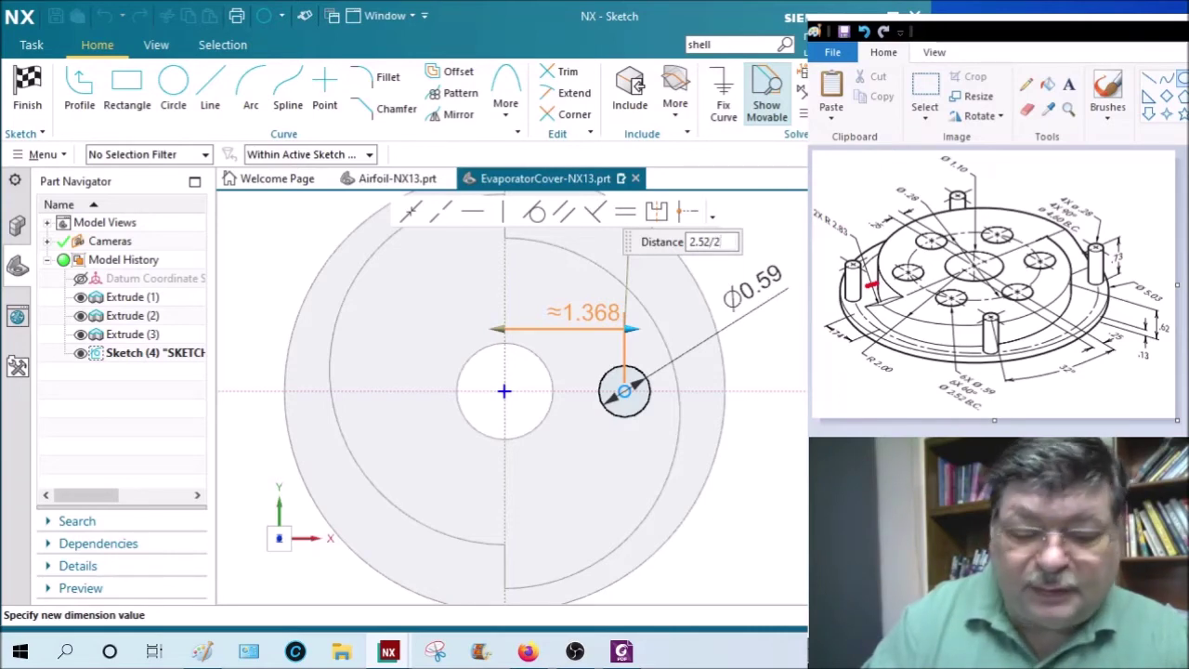
key(Return)
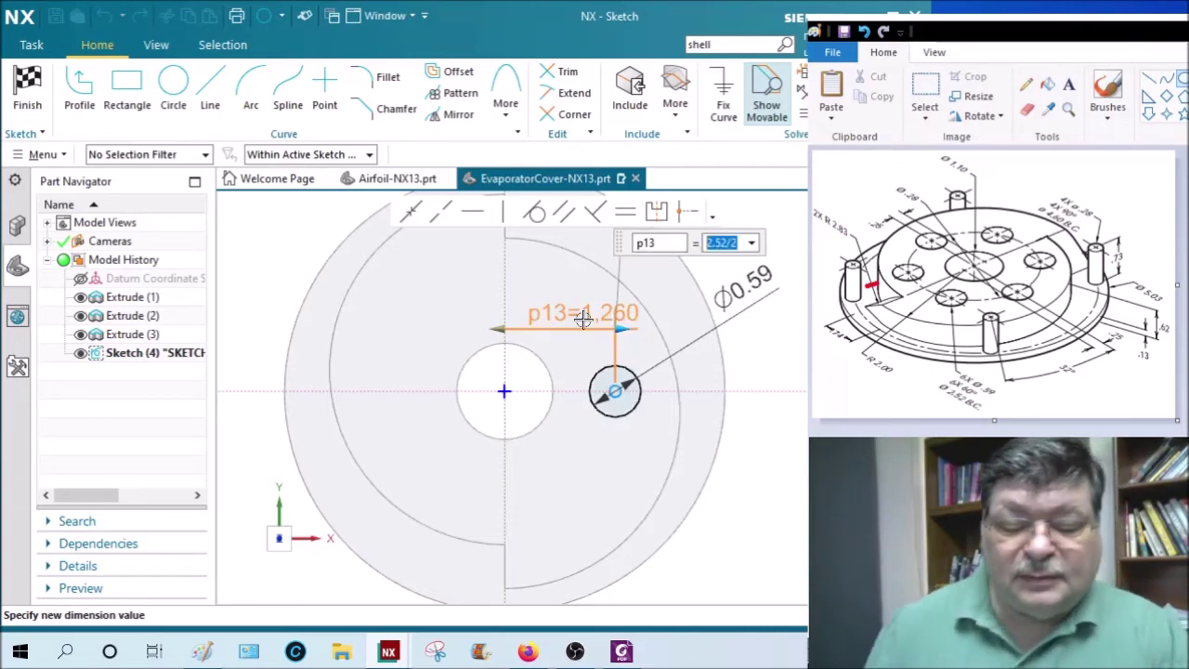
click(26, 90)
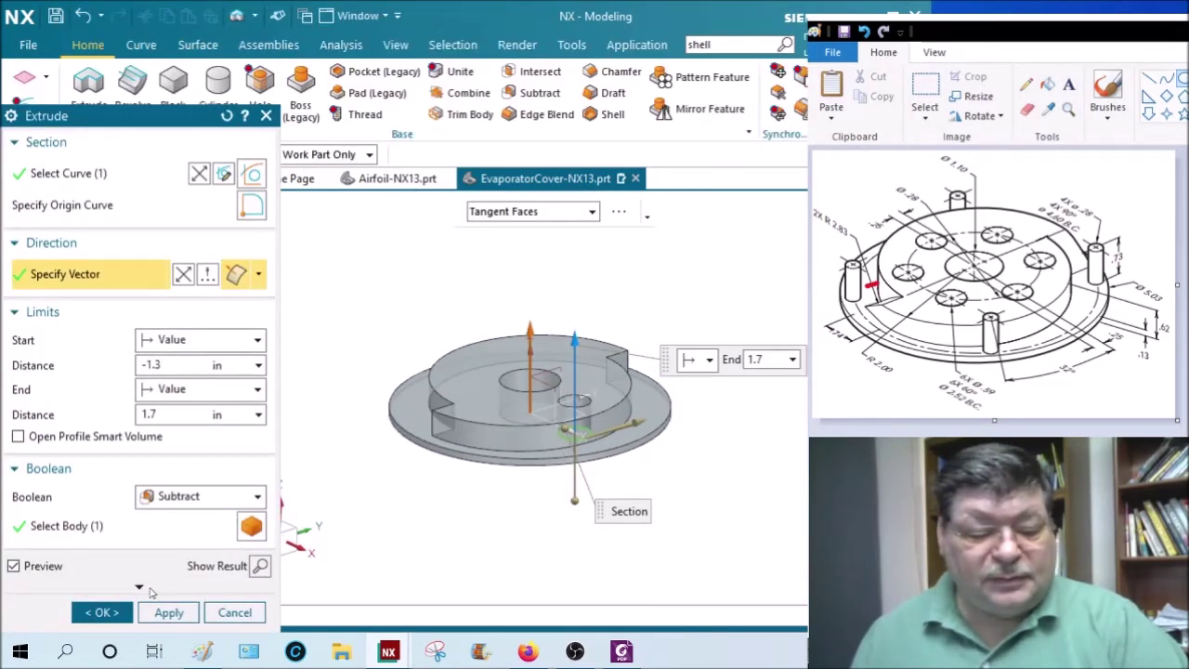
Step: Confirm the extrusion to subtract the Ø0.59 hole through the cover
click(102, 612)
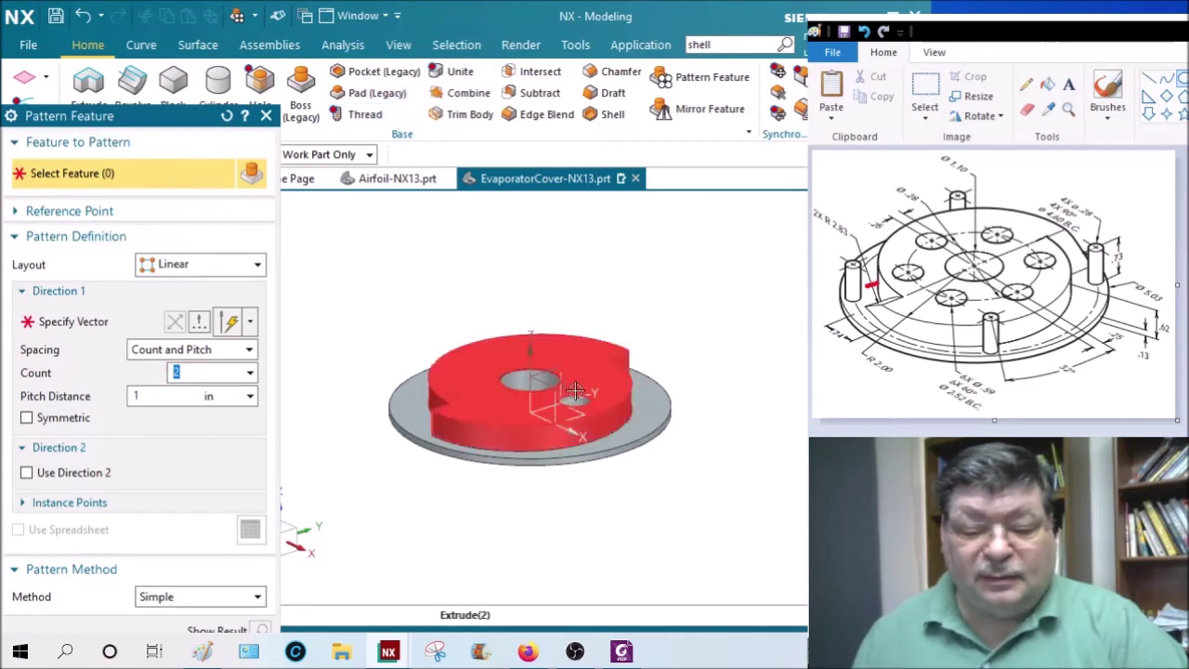
Step: Pattern the Ø0.59 hole circularly about the Z datum axis, count 6 at 60° pitch
scroll(576, 398, up, 4)
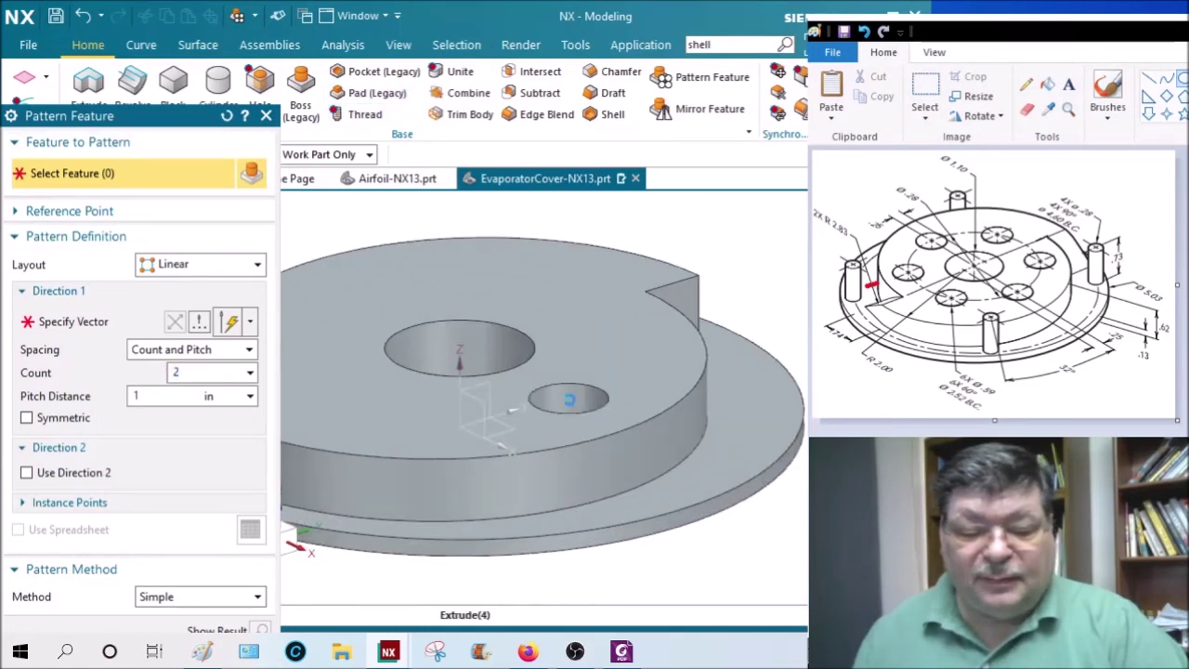
click(570, 398)
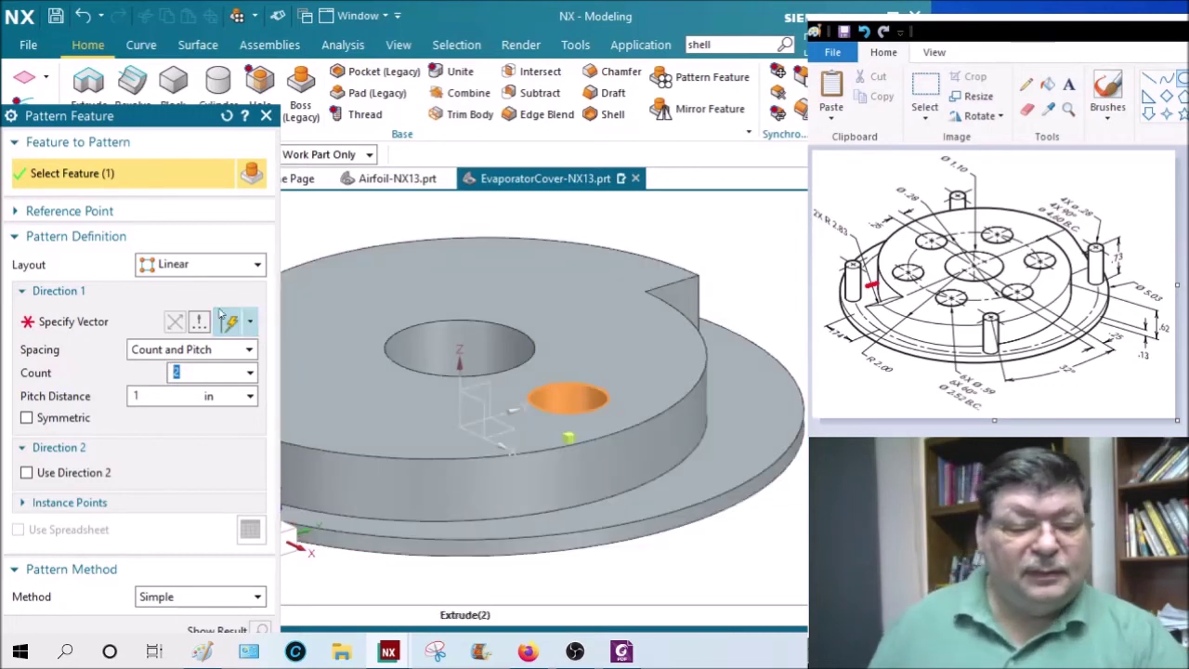
click(256, 264)
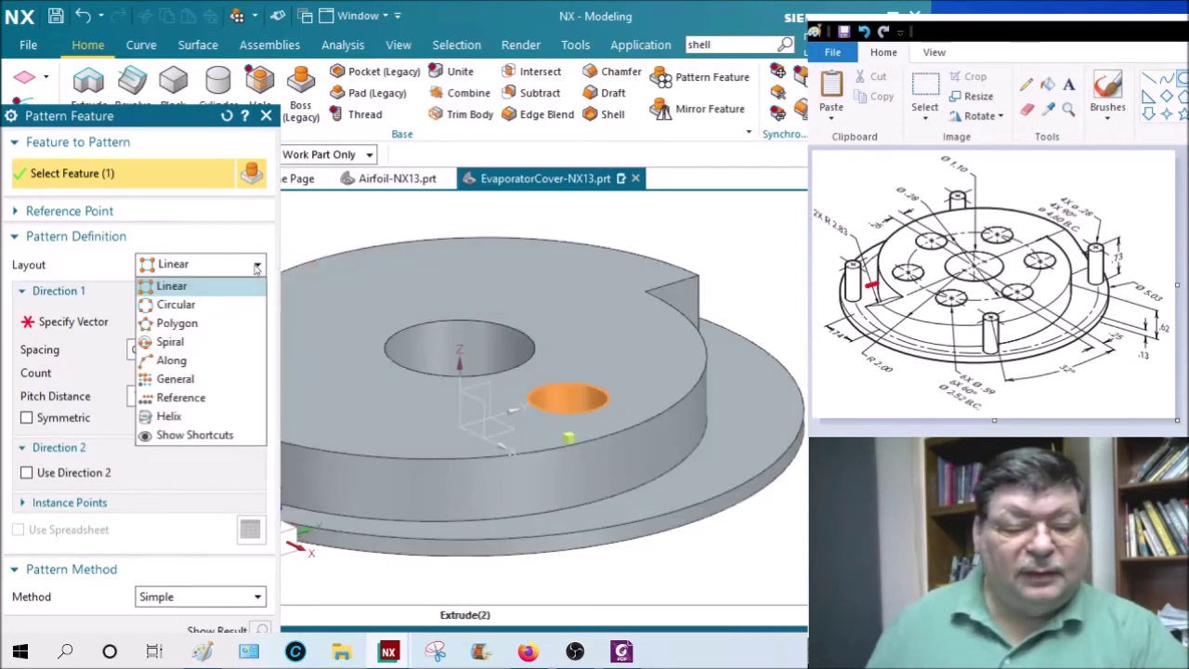
click(200, 304)
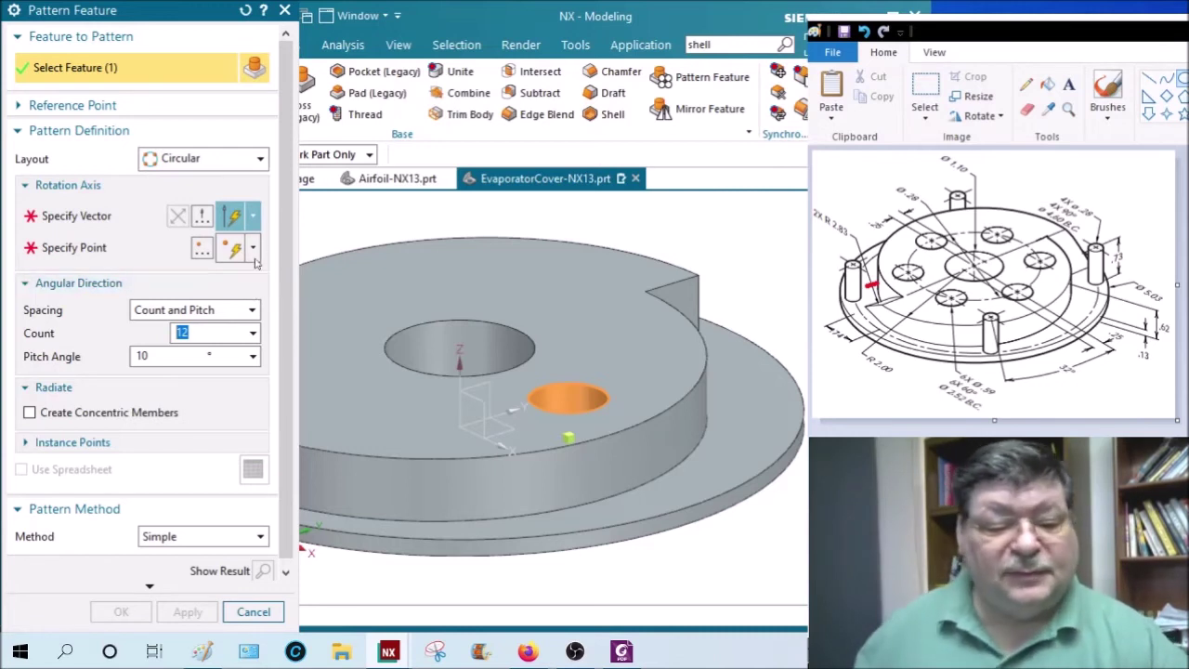
click(233, 221)
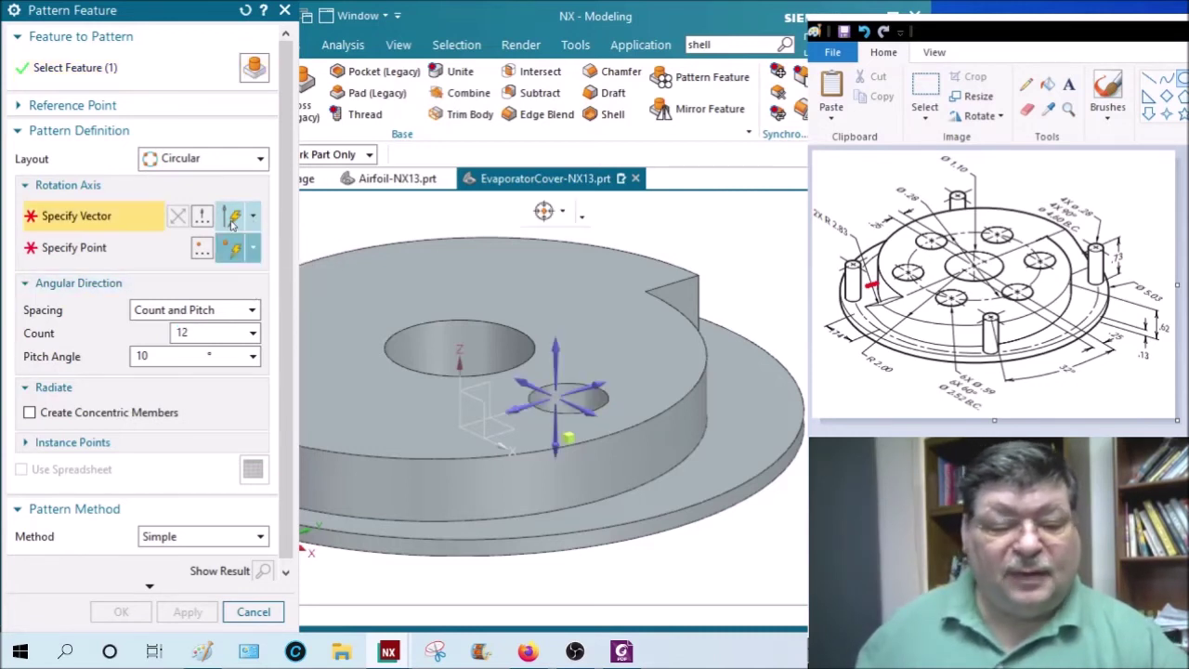
click(456, 364)
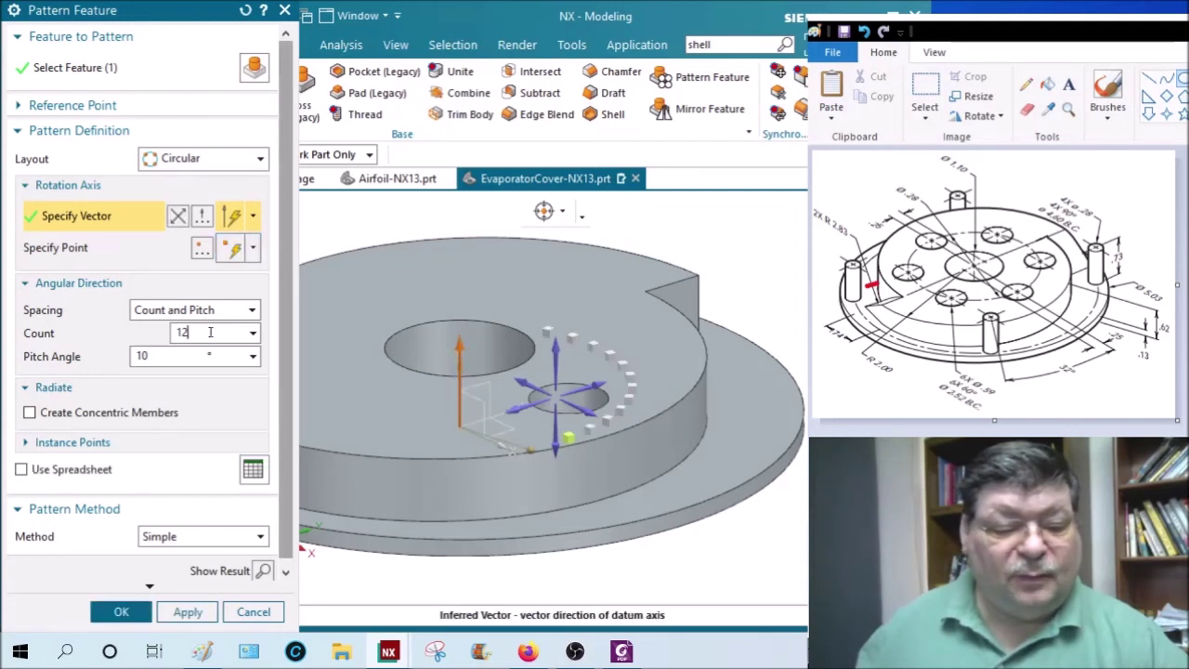
click(169, 360)
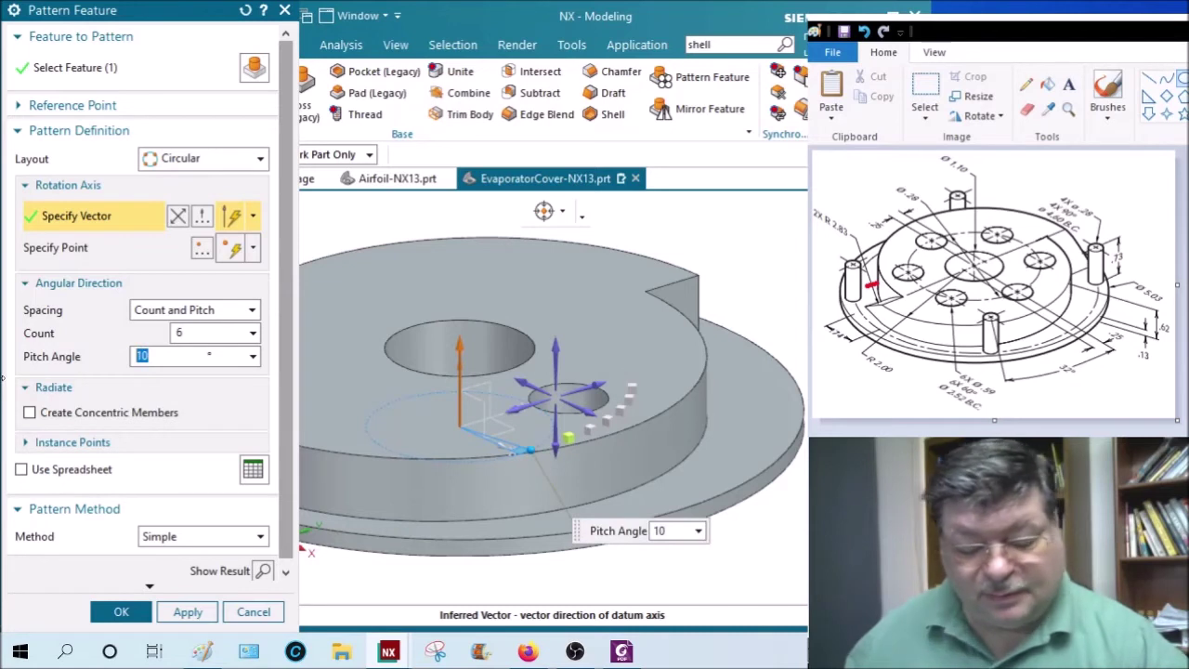
text(6)
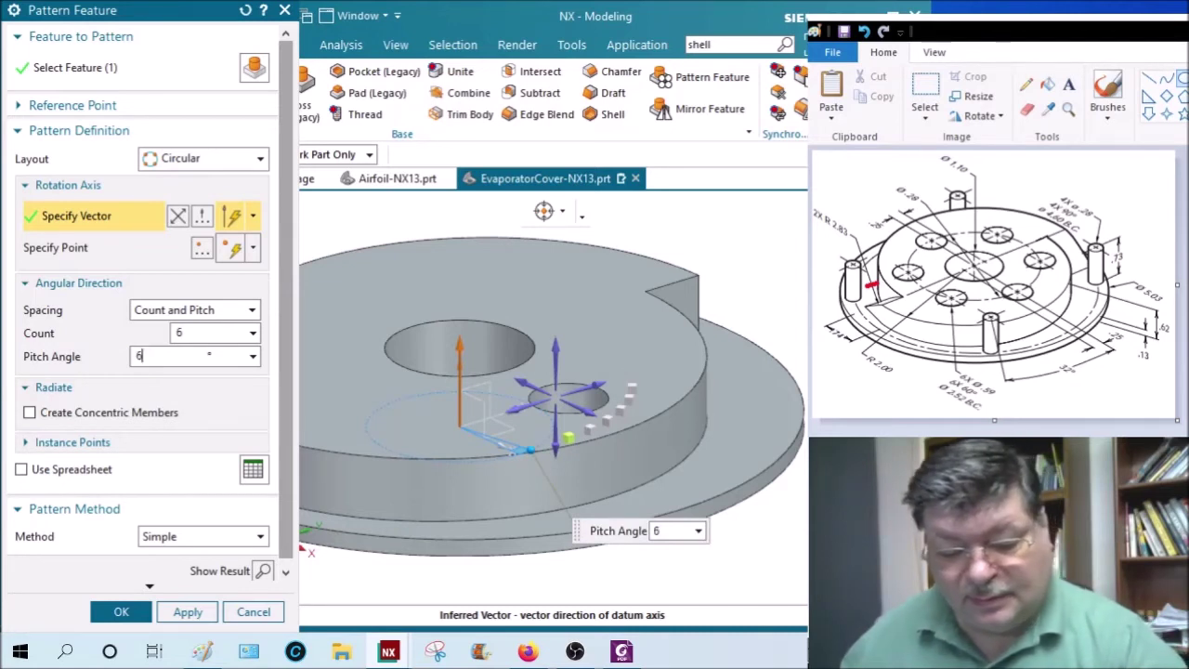
key(Tab)
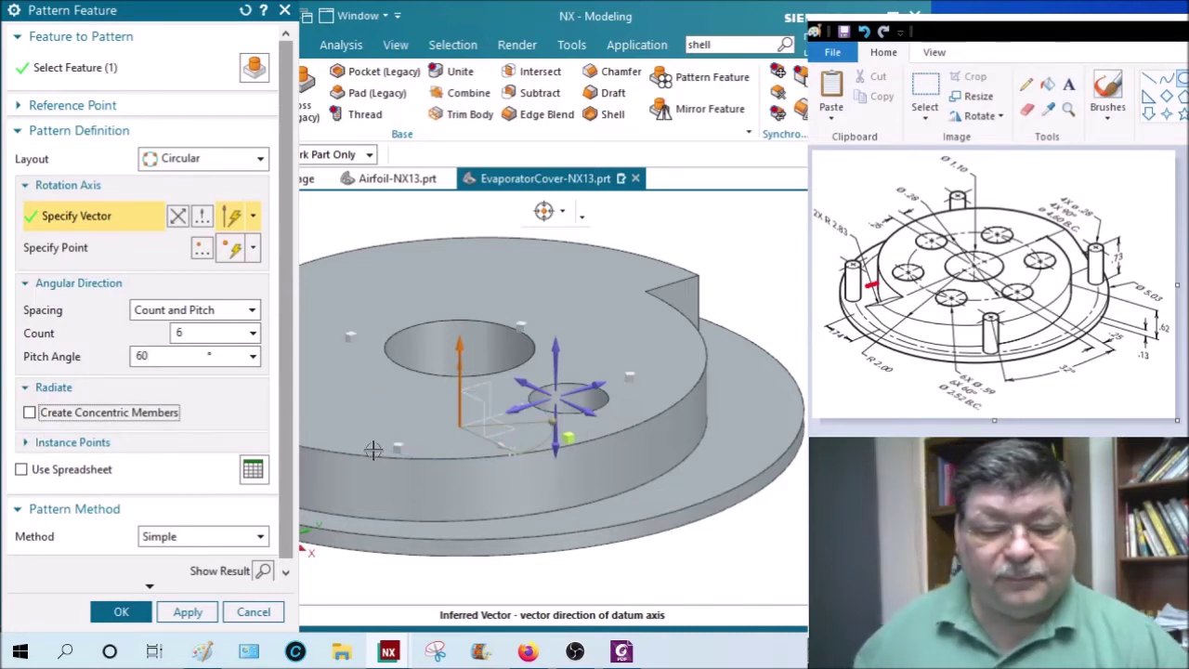
scroll(573, 485, up, 2)
mouse_move(602, 487)
middle_down()
mouse_move(600, 528)
mouse_move(600, 510)
middle_up()
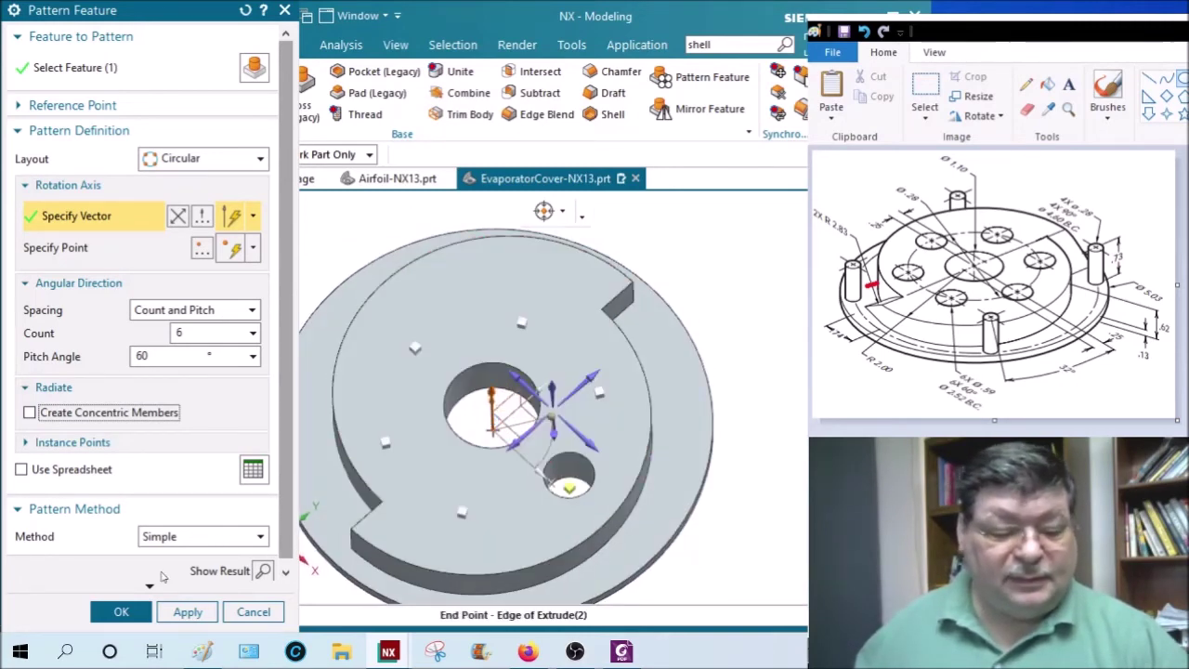
click(121, 611)
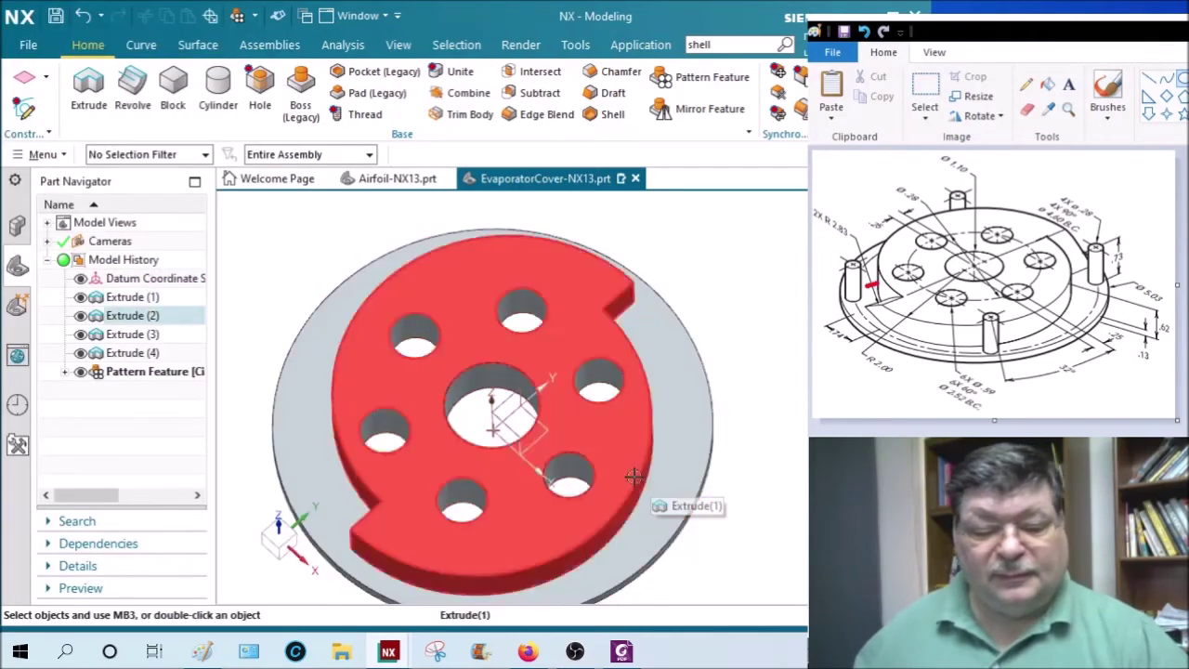
Step: In a new XY-plane extrude sketch, draw a 0.28-diameter circle on the raised body's right edge
click(89, 93)
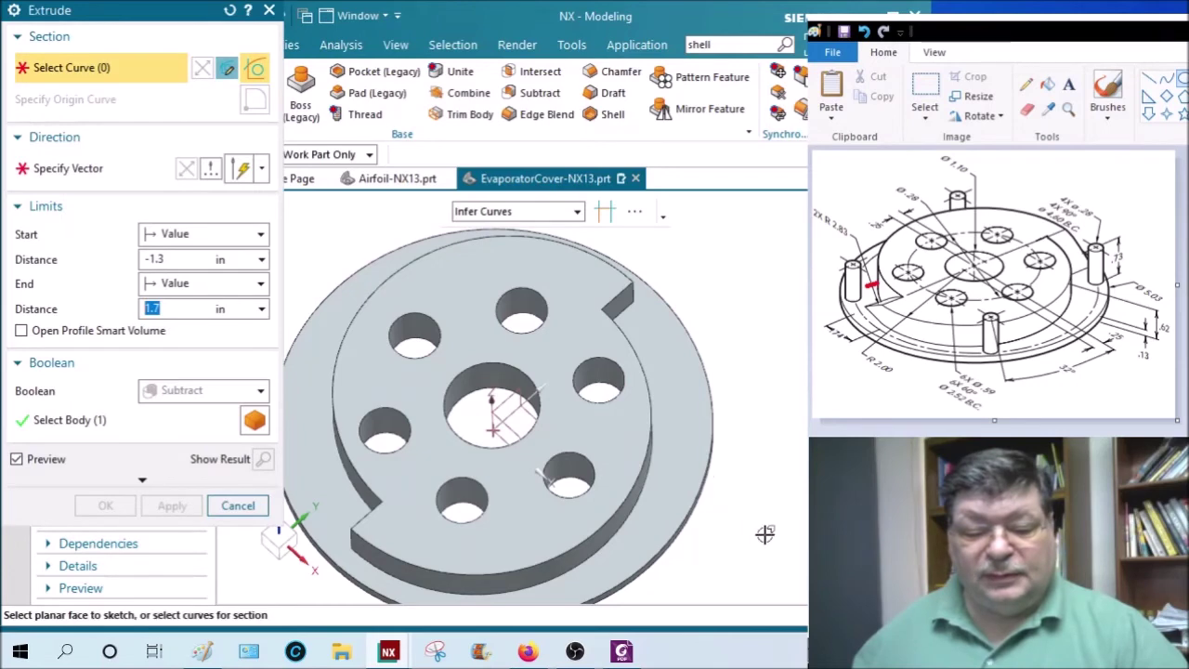
mouse_move(764, 534)
middle_down()
mouse_move(754, 496)
mouse_move(760, 511)
middle_up()
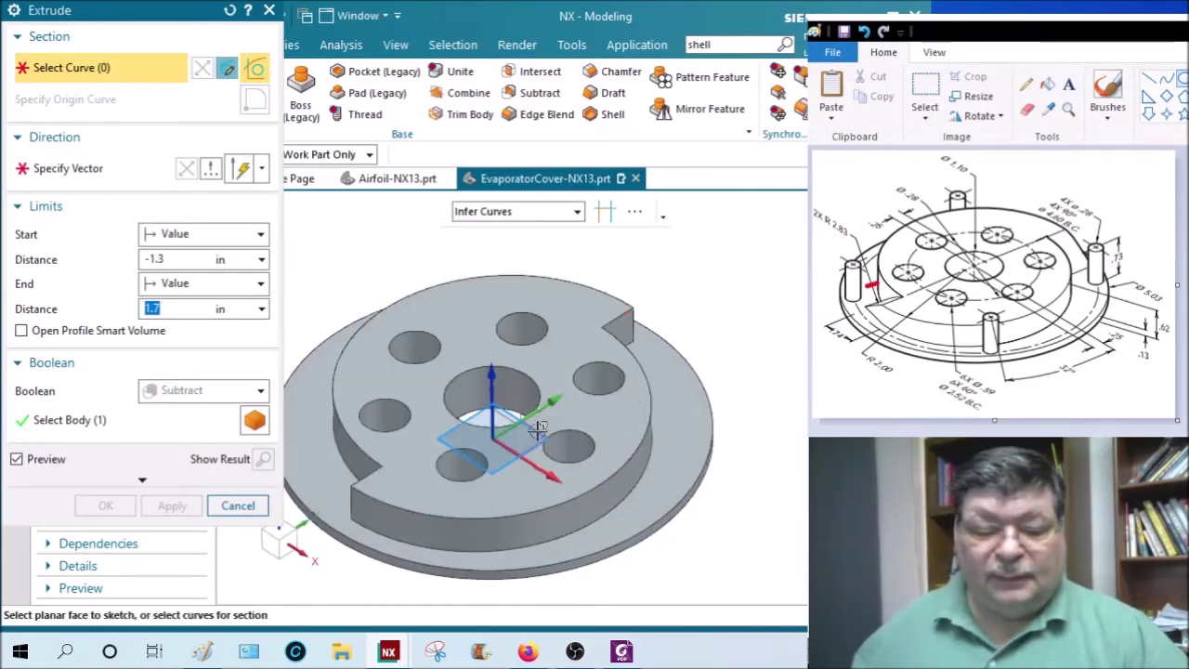
click(537, 434)
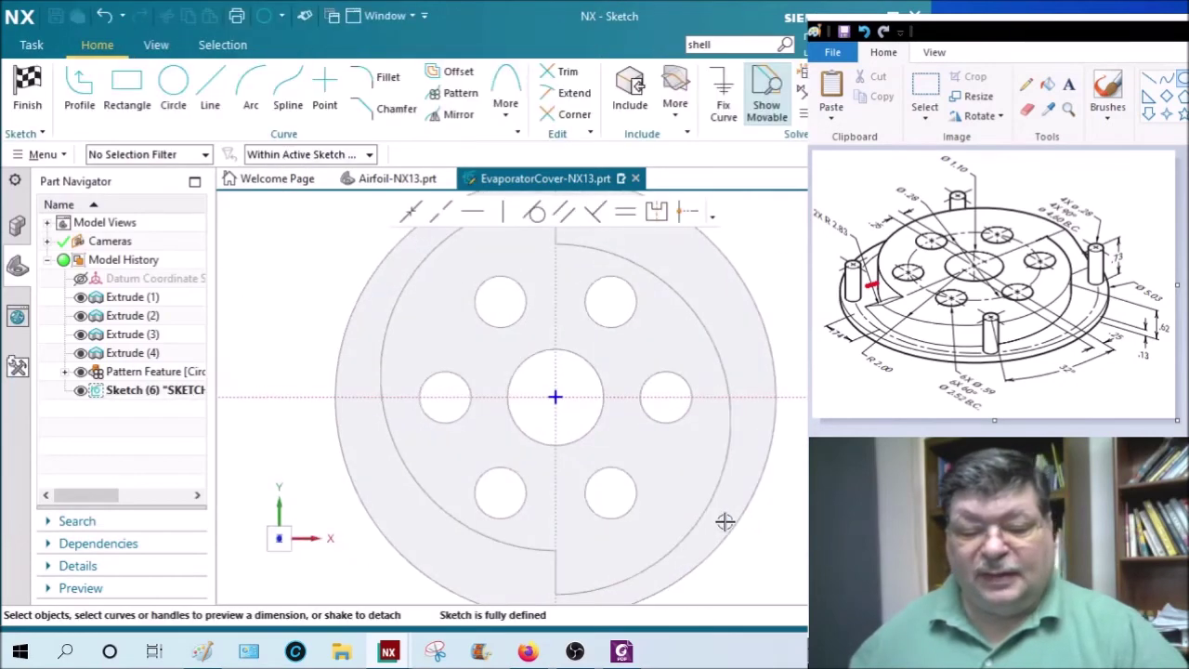
scroll(767, 432, down, 2)
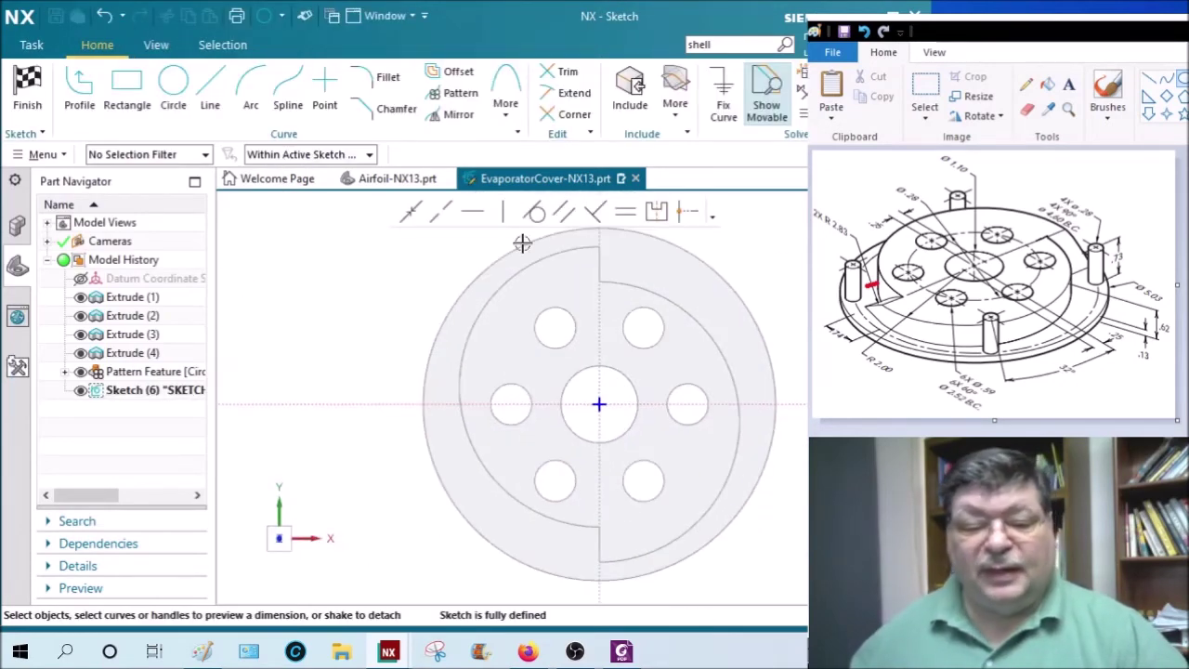
click(173, 86)
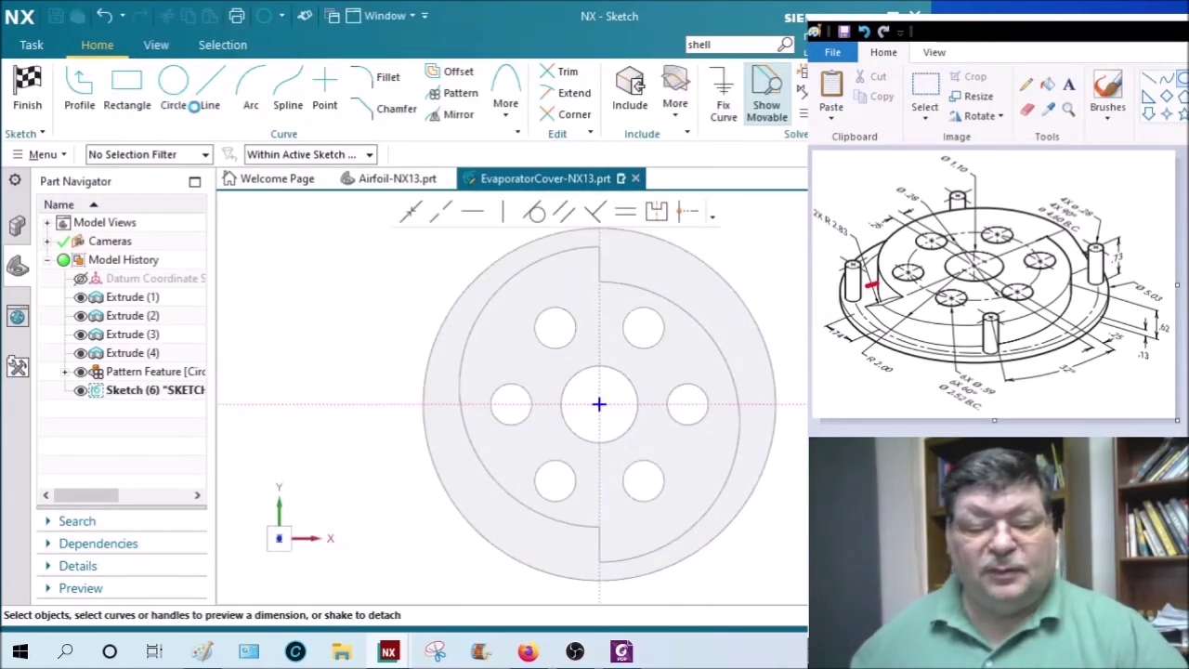
click(749, 465)
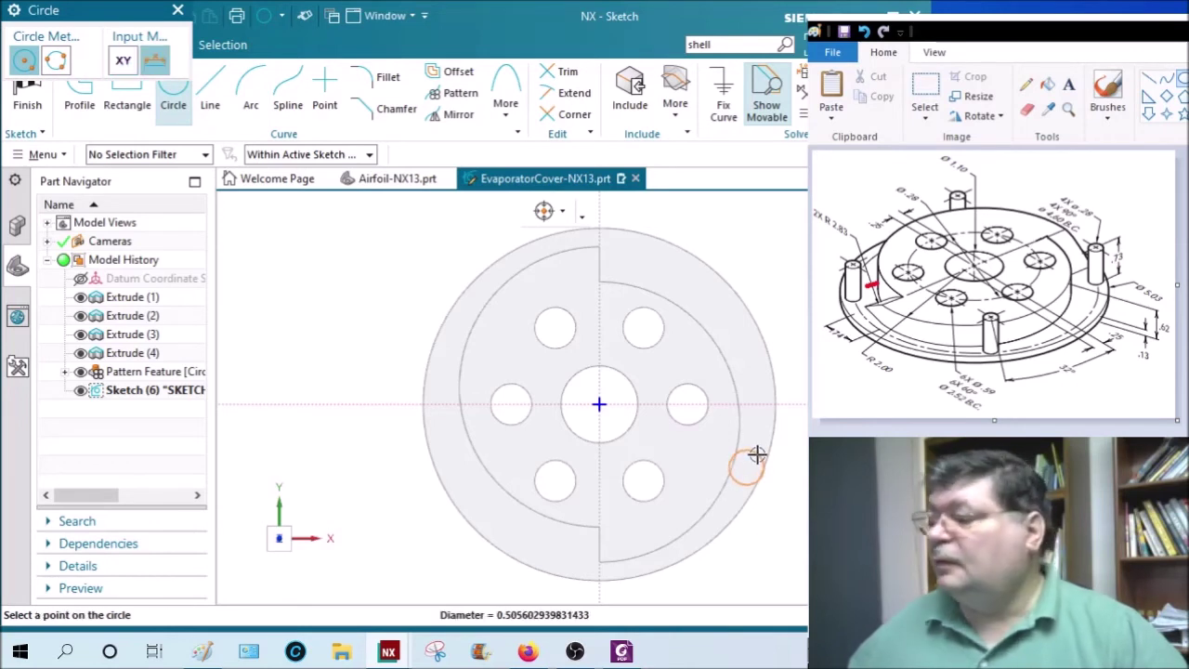
mouse_move(758, 454)
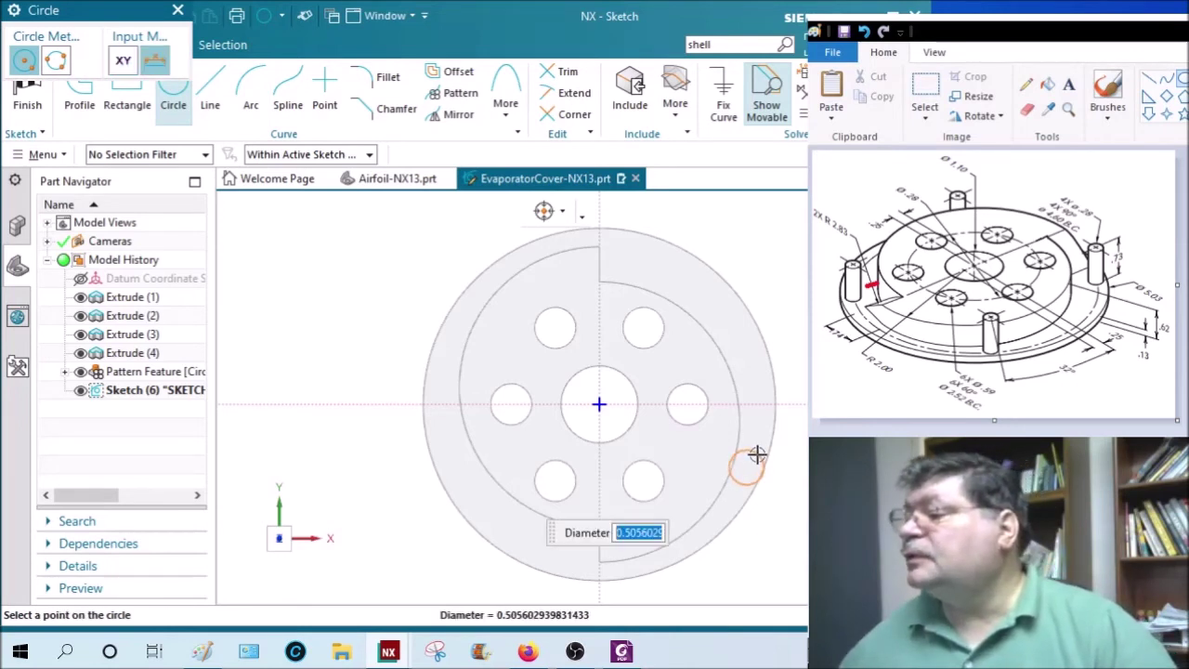
text(.2)
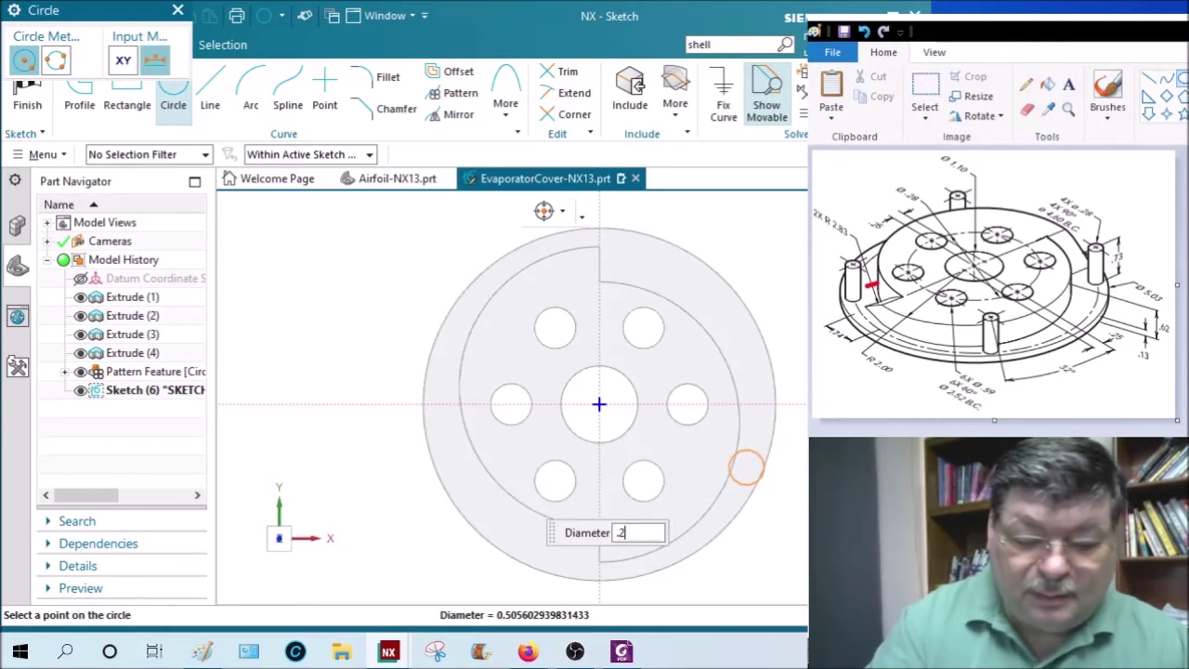
text(8)
key(Return)
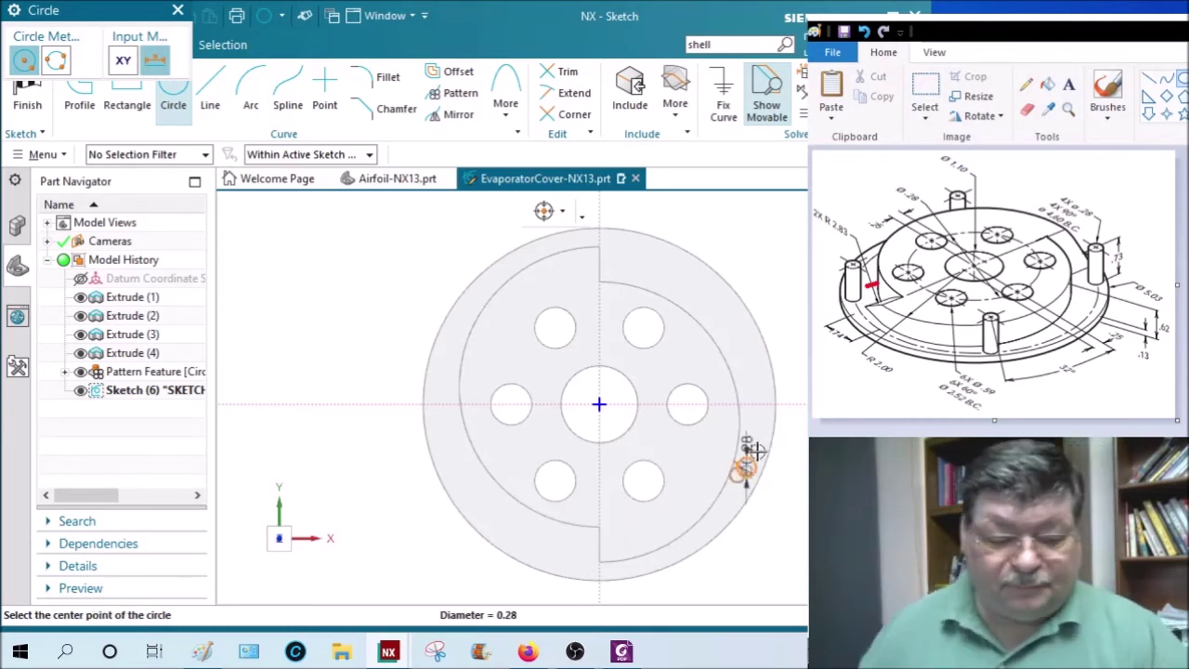
key(Escape)
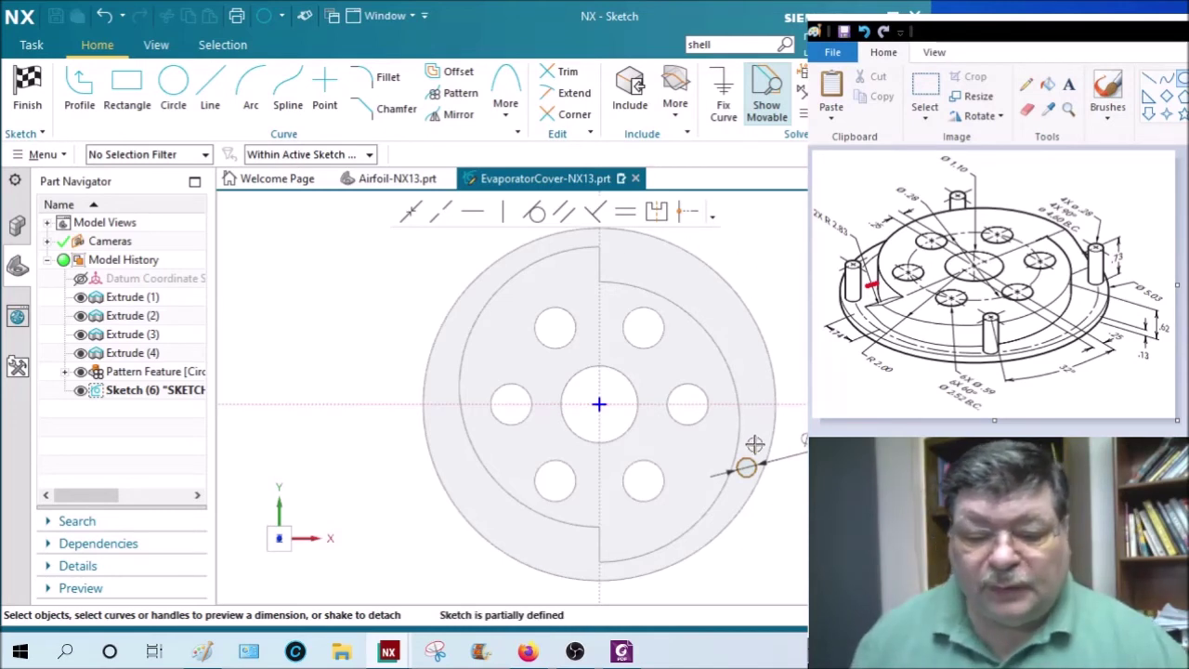
right_click(779, 288)
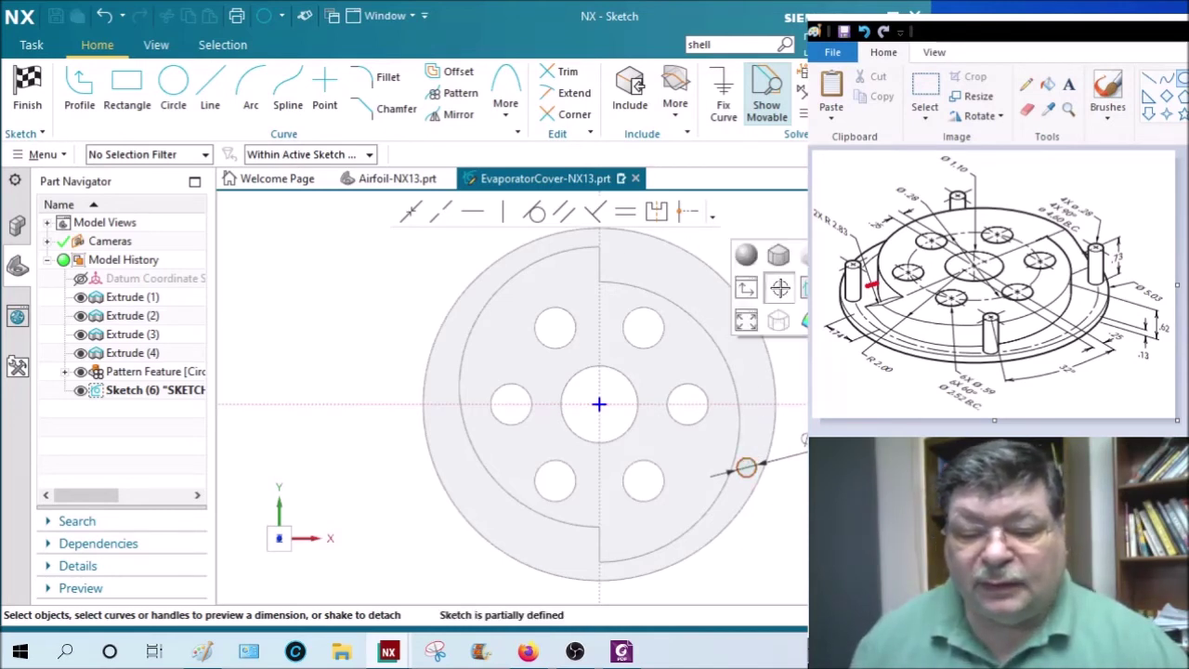
Step: Pan the view and undo the last sketch change
click(779, 288)
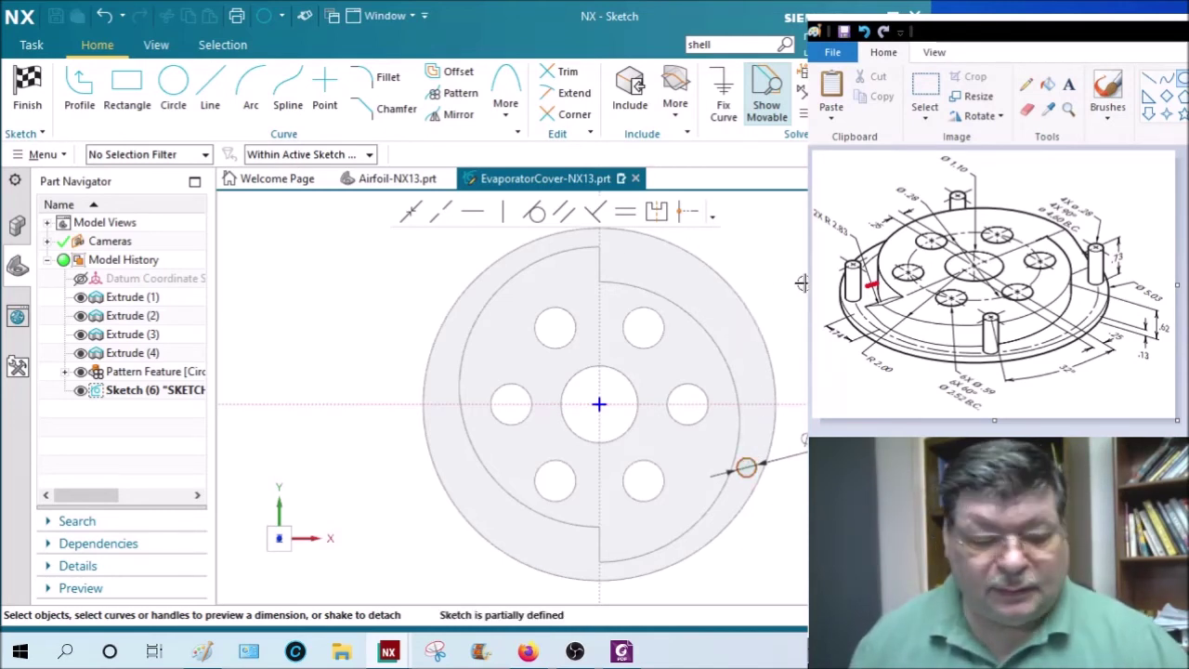
click(740, 463)
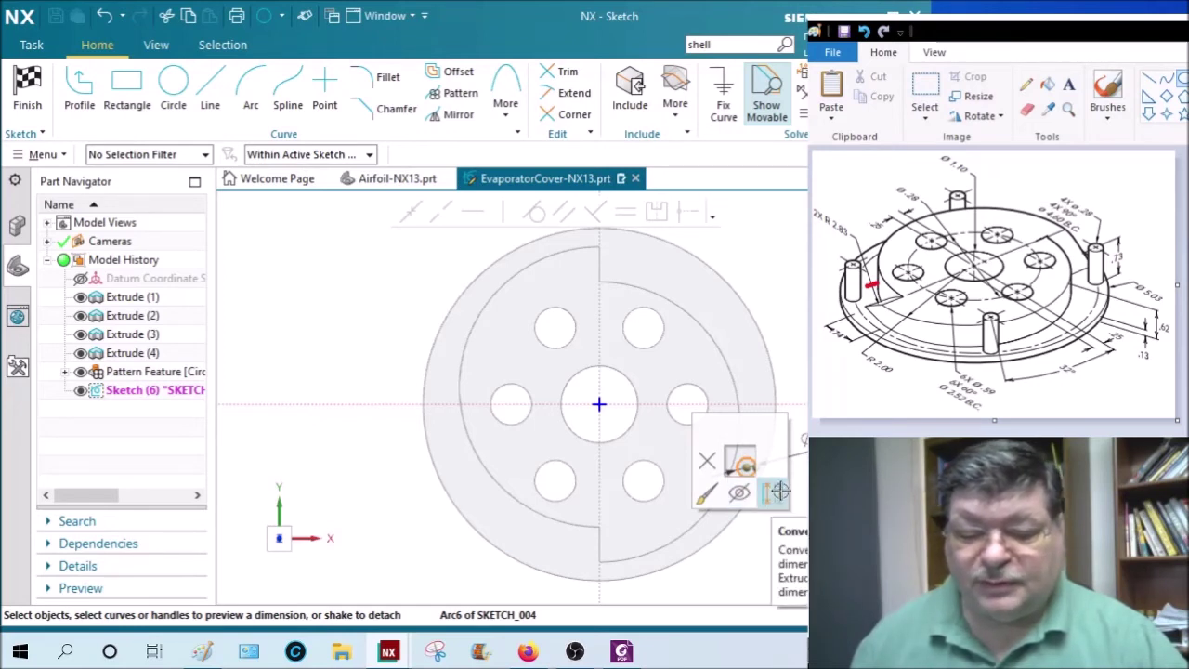
click(723, 557)
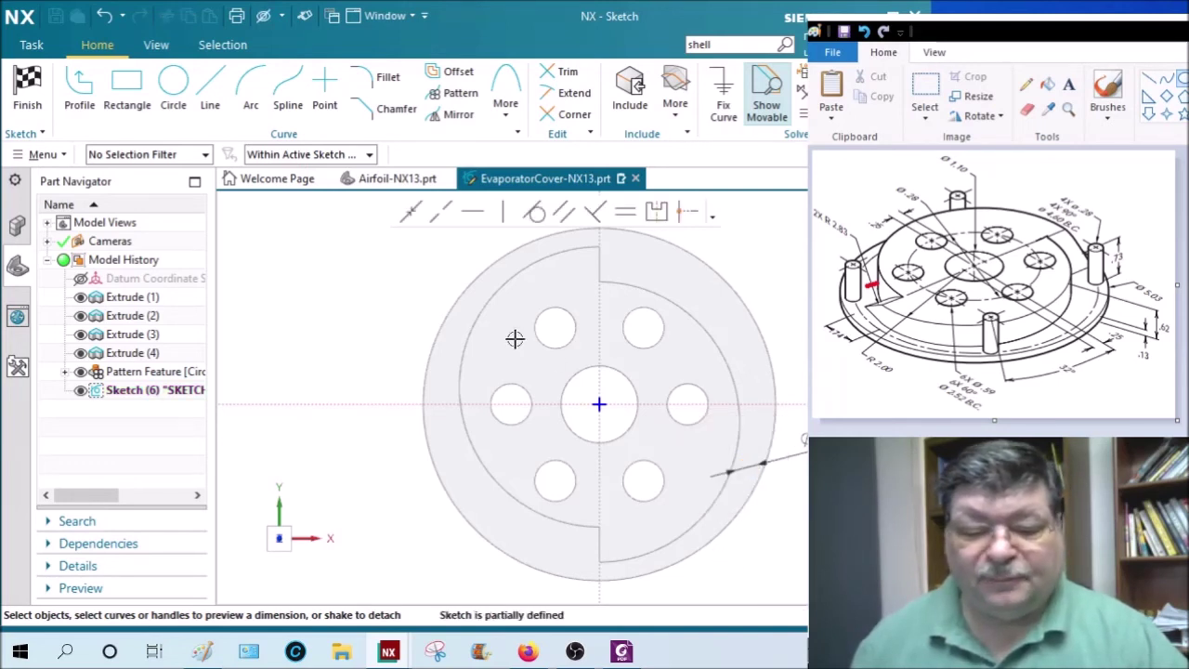
click(106, 18)
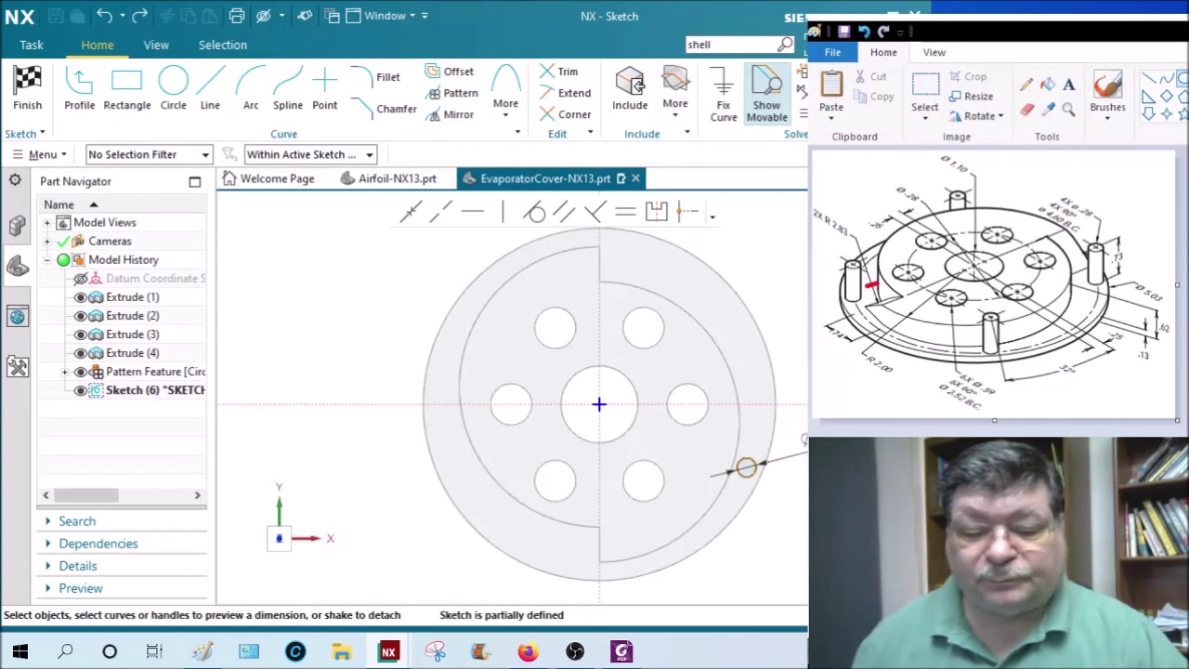
Step: Draw a line from the sketch origin to the Ø0.28 circle and convert it to reference
click(208, 95)
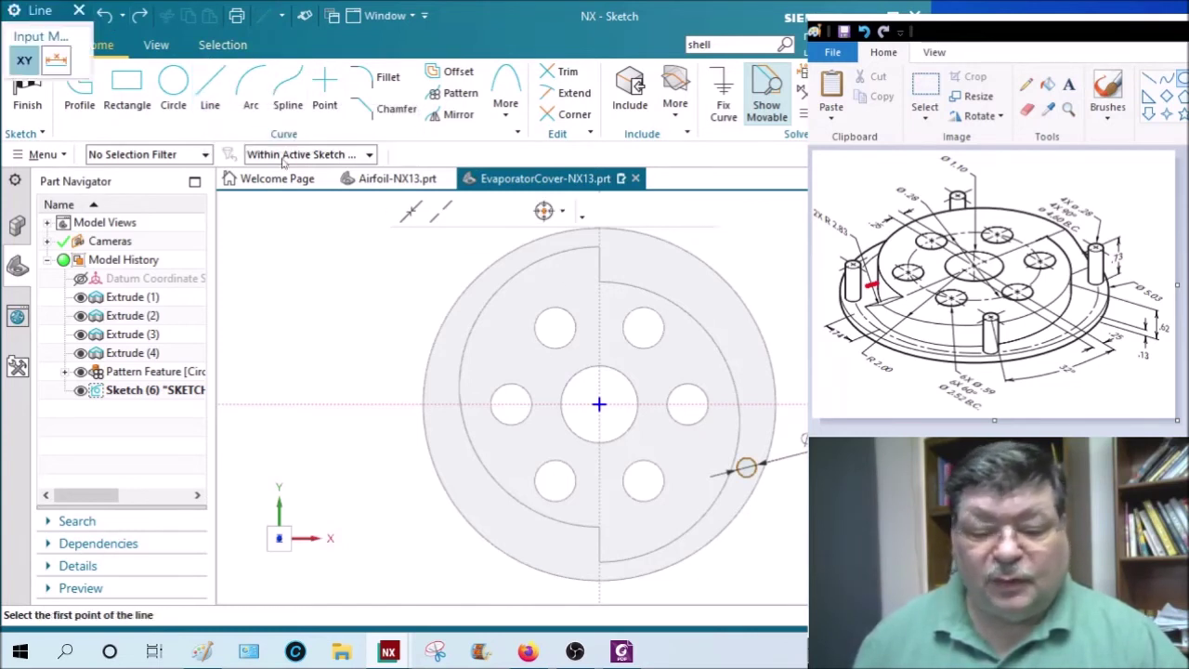
click(599, 402)
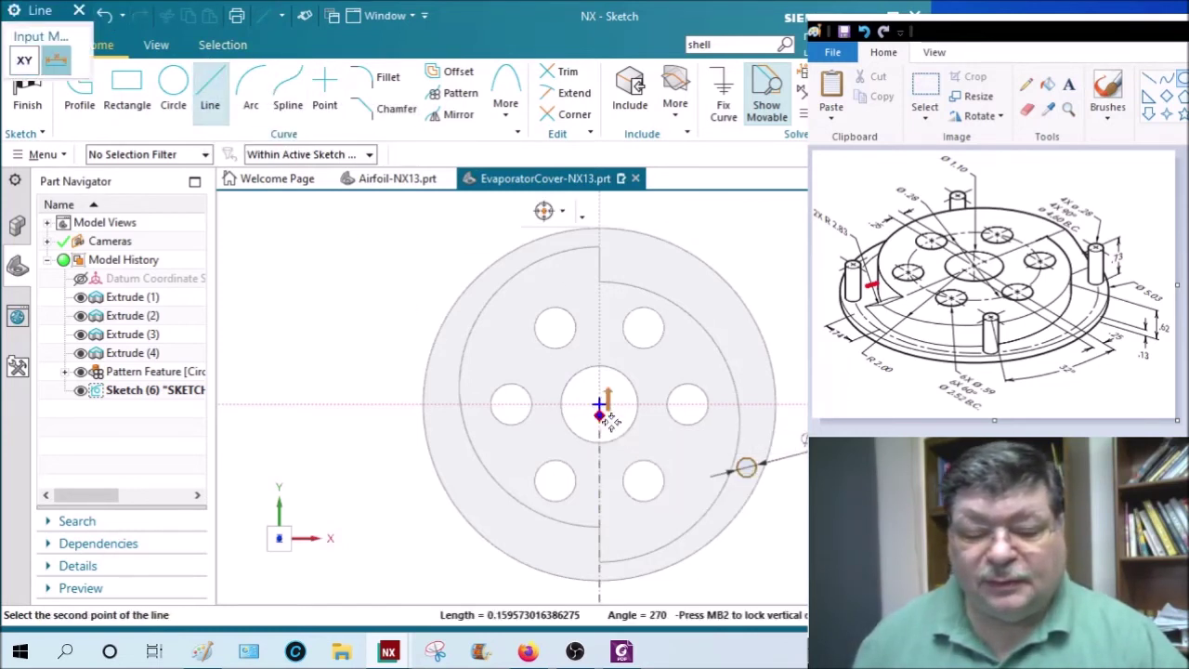
scroll(750, 468, up, 4)
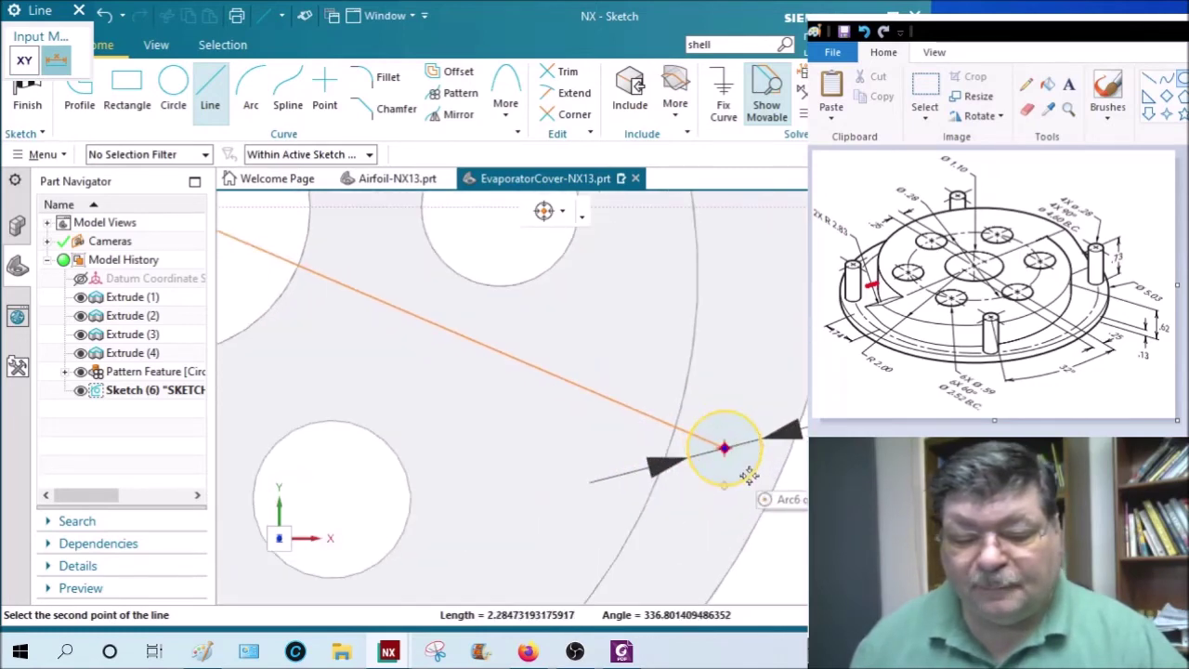
click(725, 449)
scroll(734, 455, down, 3)
key(Escape)
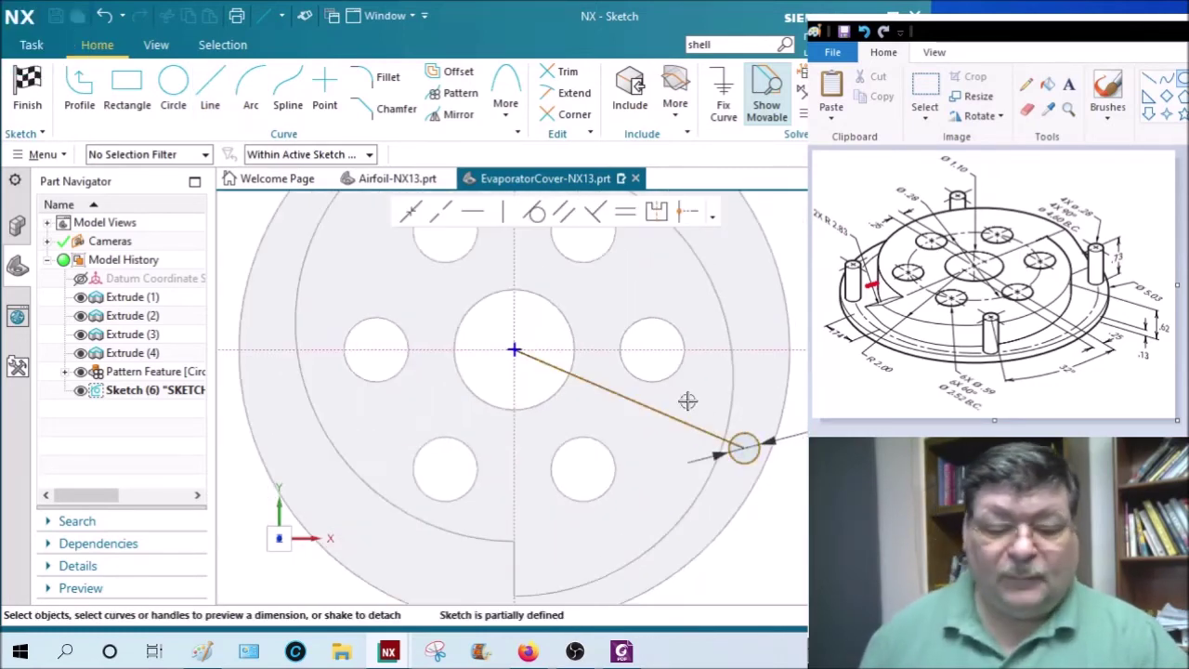
click(653, 409)
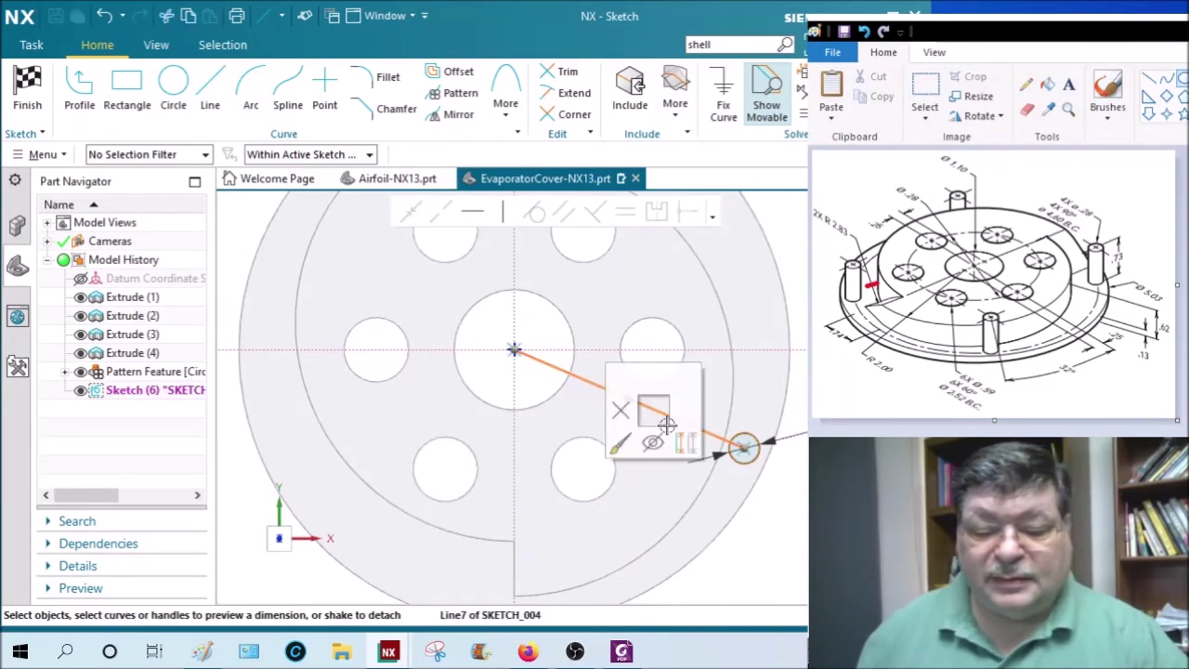
click(677, 442)
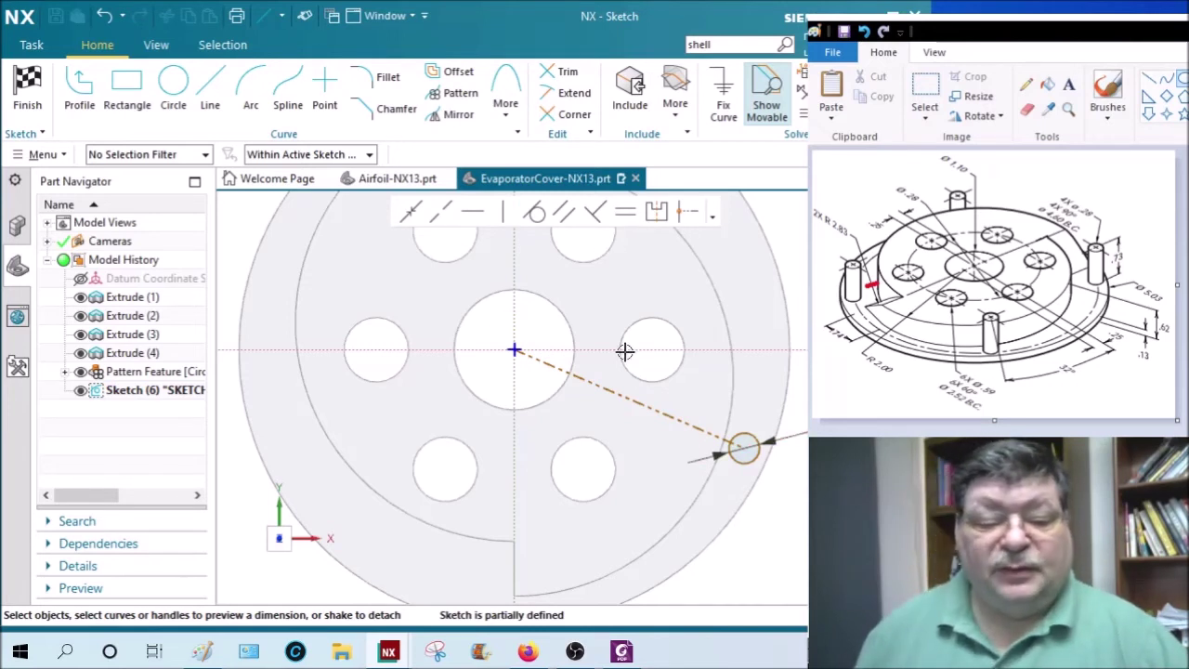
Step: Dimension the reference line at 32° from the horizontal sketch axis
click(706, 349)
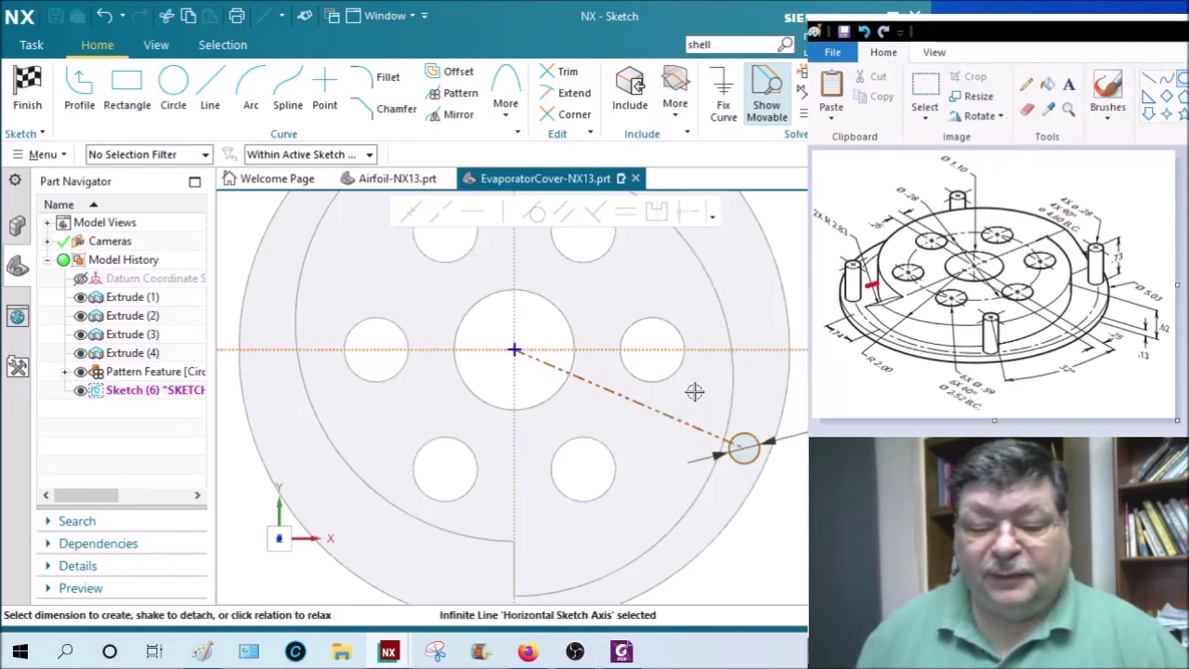
click(683, 417)
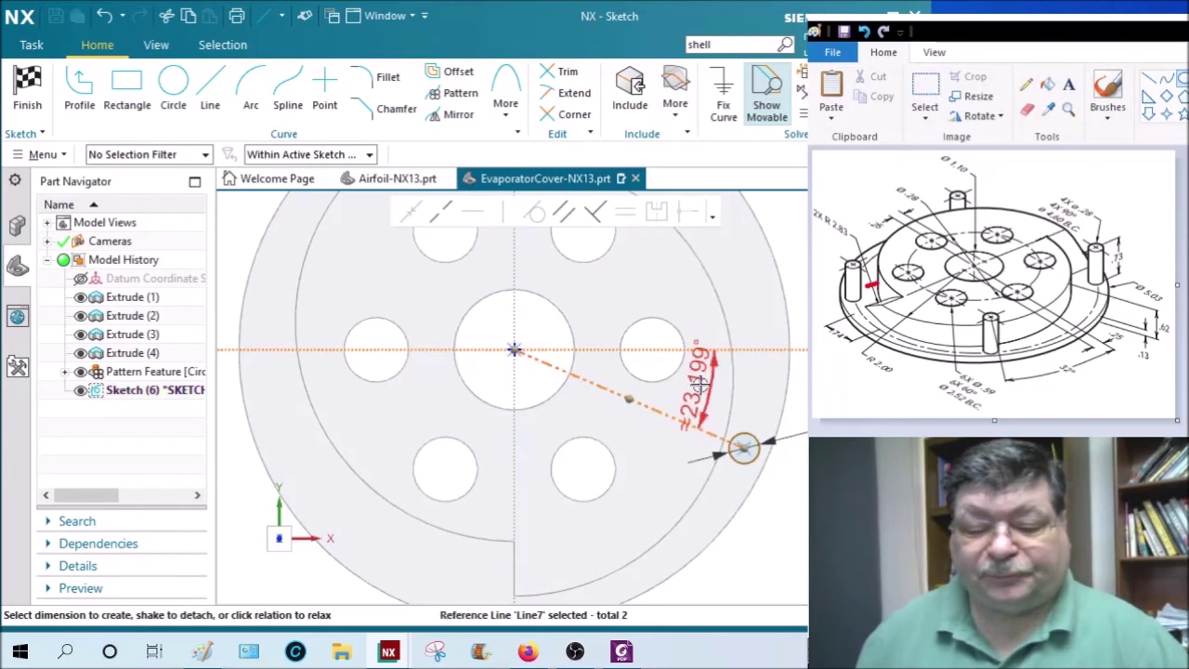
click(702, 383)
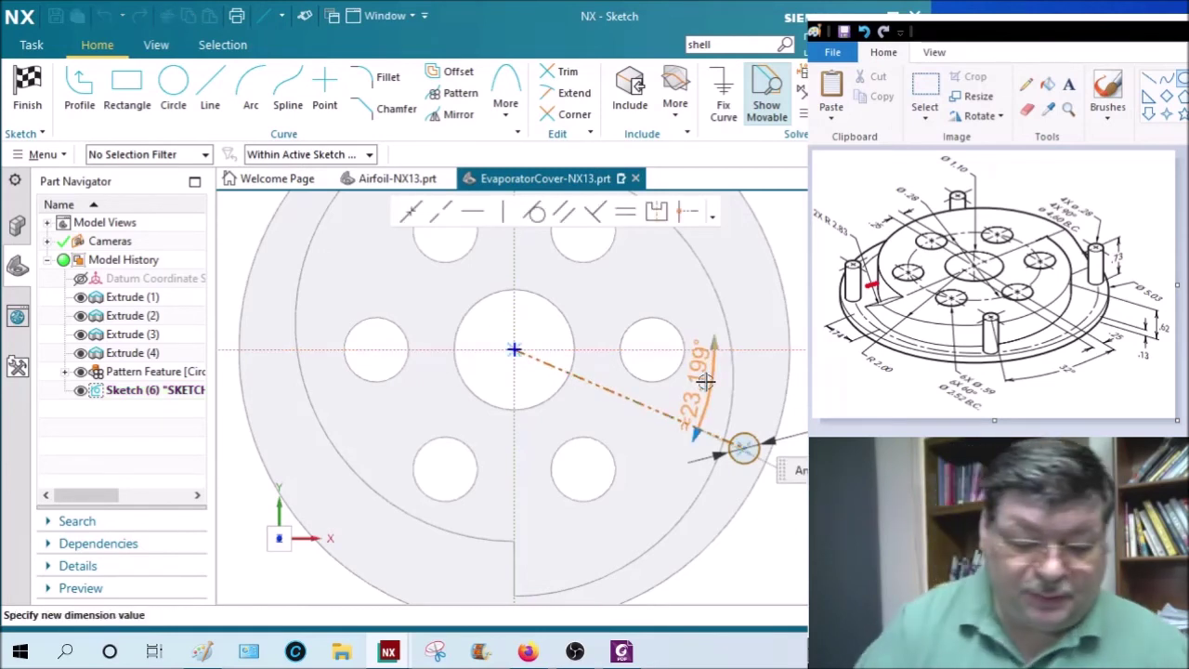
text(32)
key(Return)
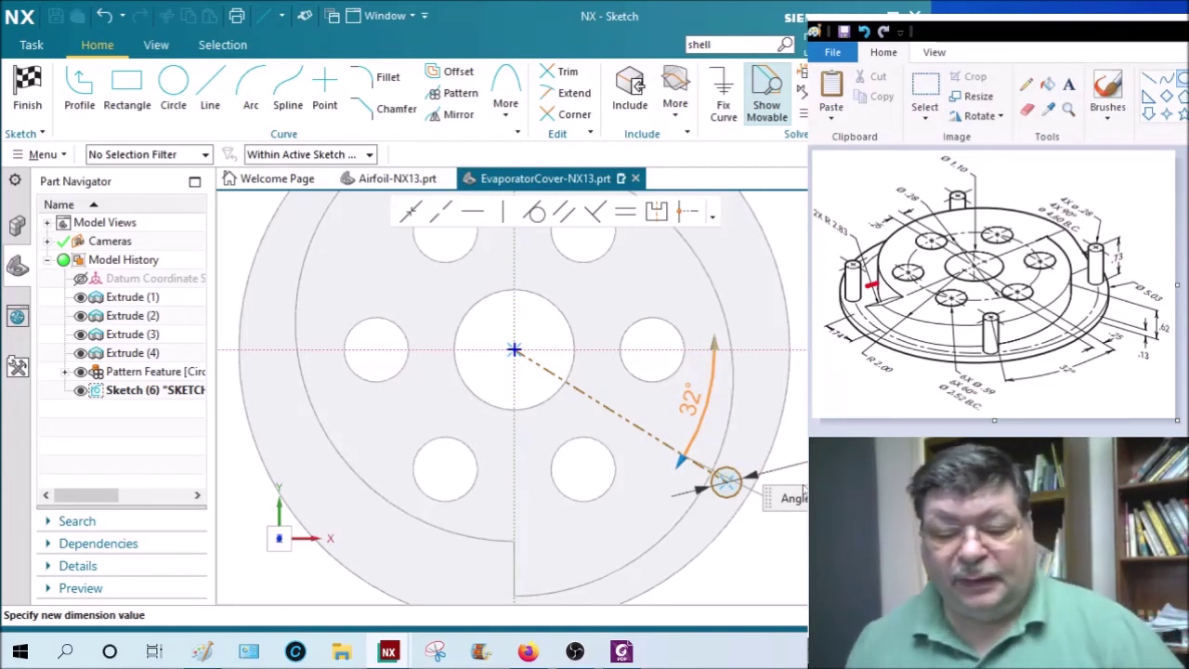
click(587, 435)
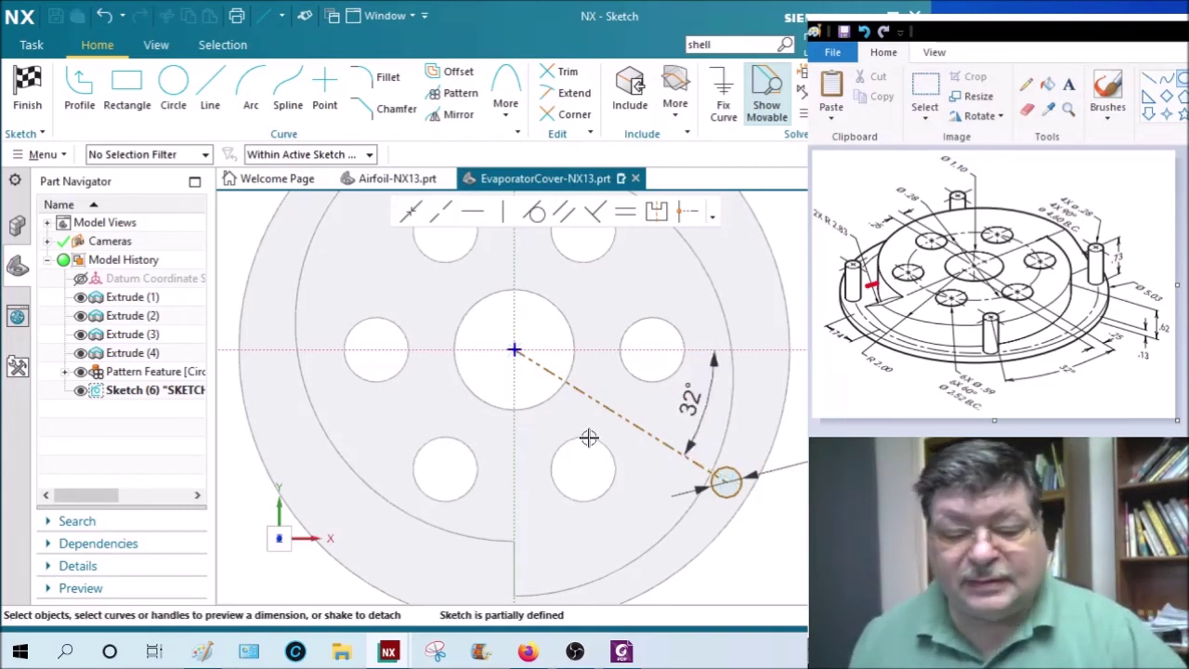
Step: Set the reference line length to p36 (2.30) and finish the sketch
click(612, 416)
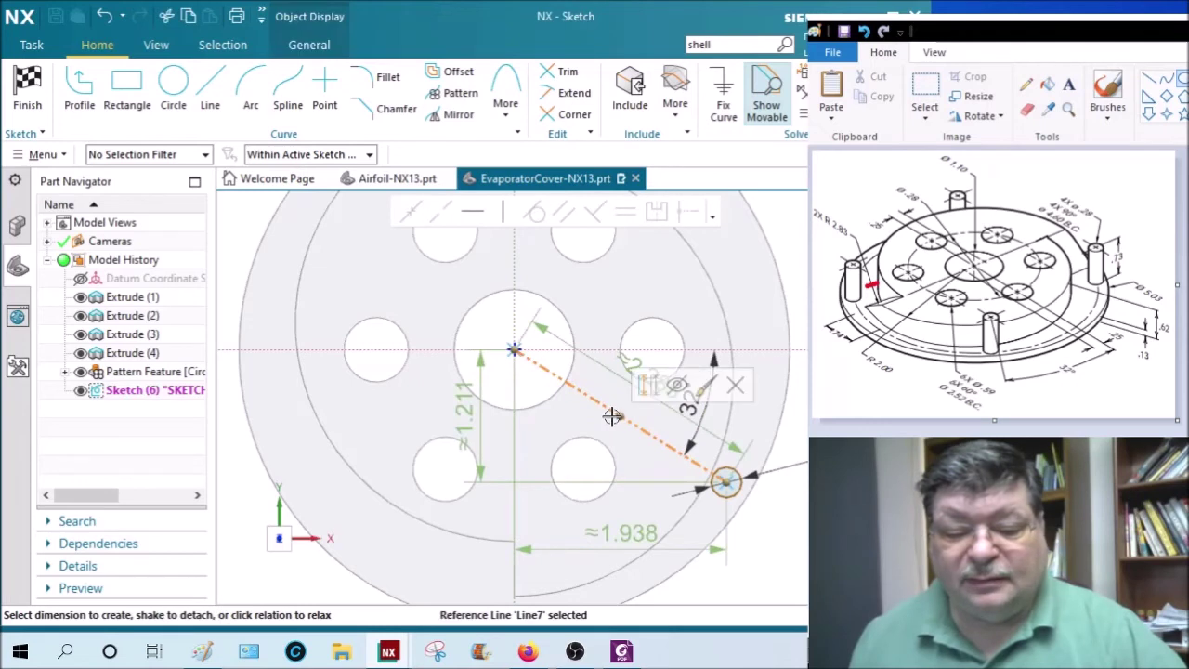
click(618, 367)
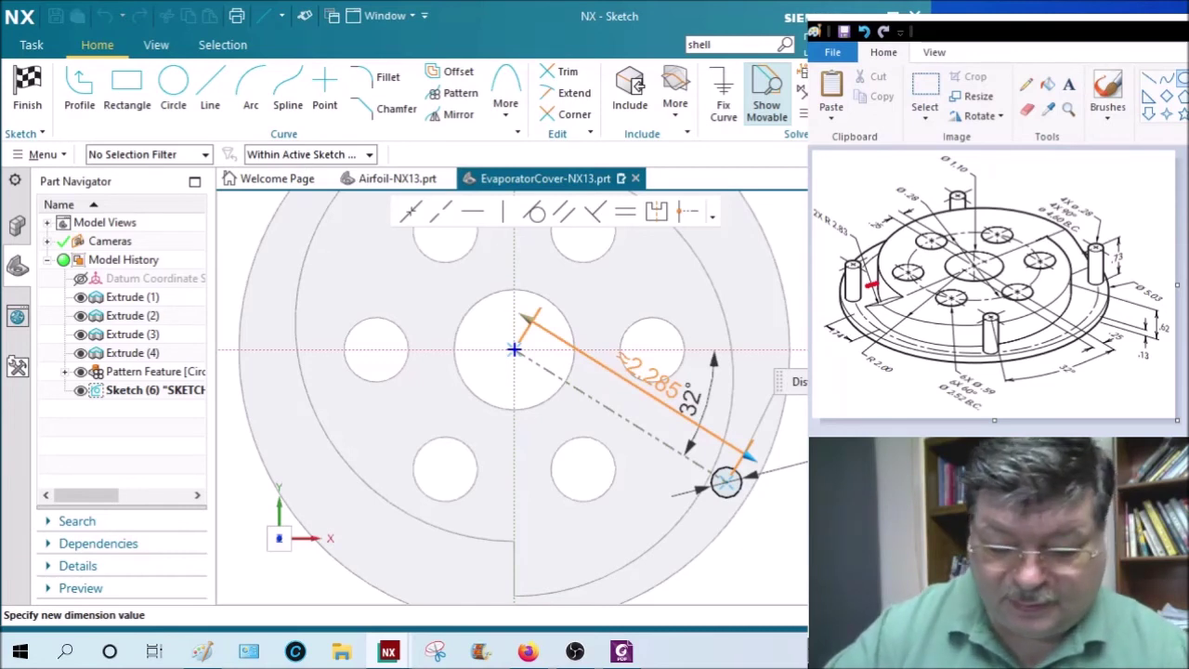
click(614, 369)
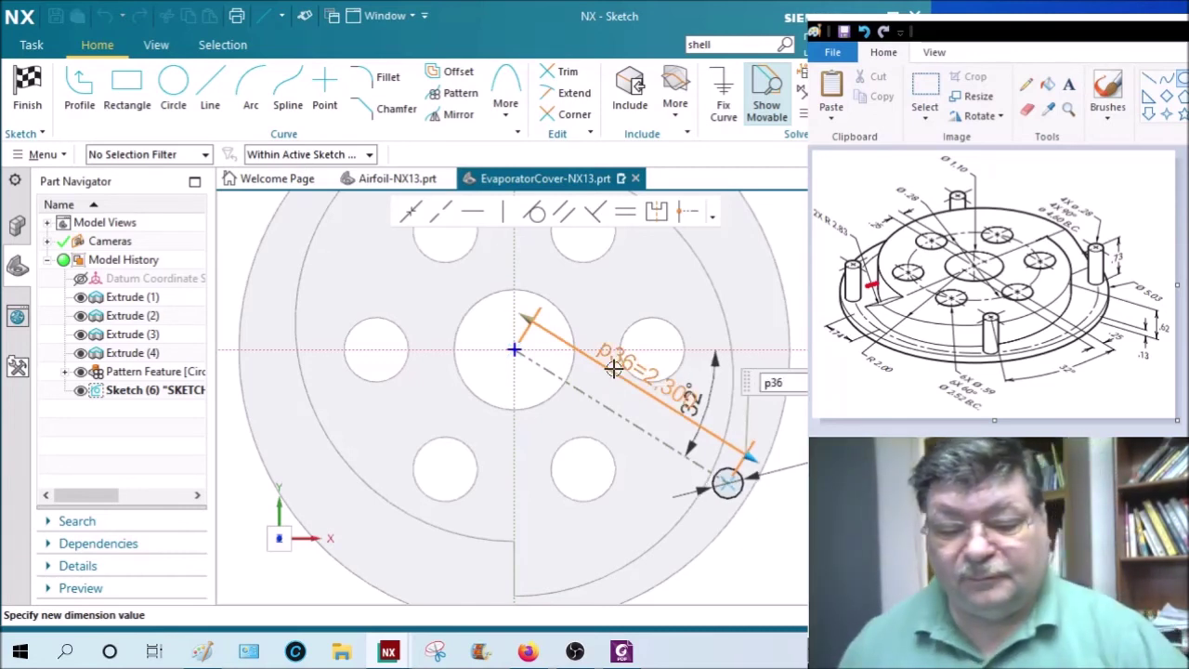
click(37, 97)
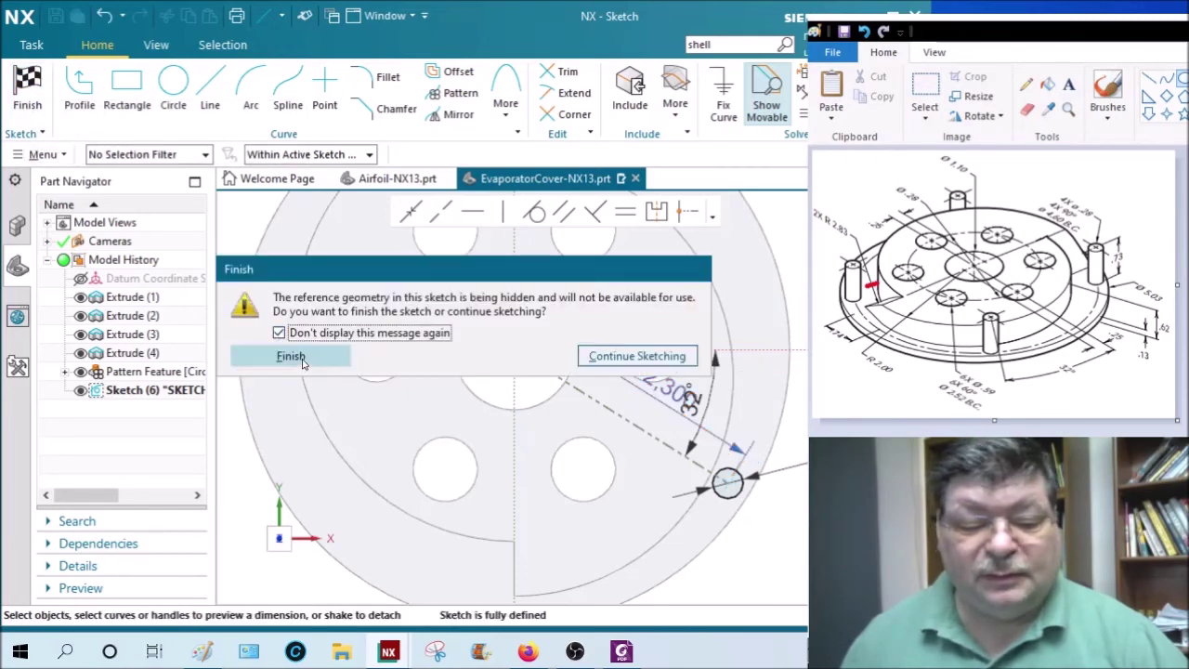
click(299, 358)
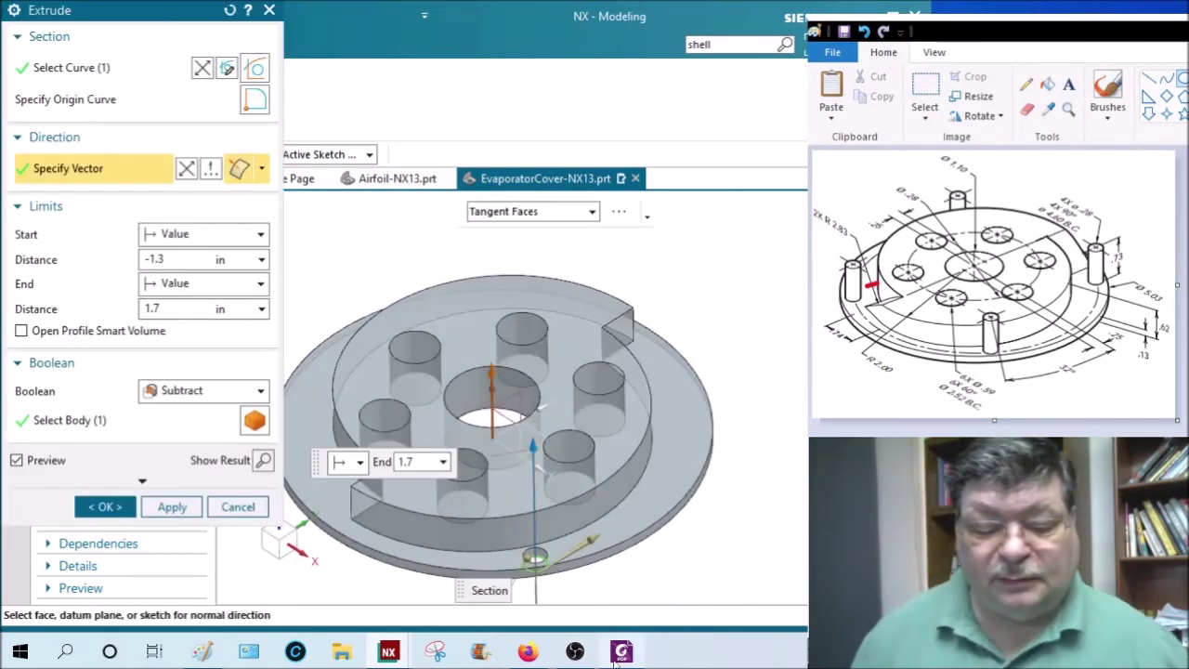
Step: Switch the pin extrusion's Boolean from Subtract to Unite with the cover body
mouse_move(548, 623)
click(200, 390)
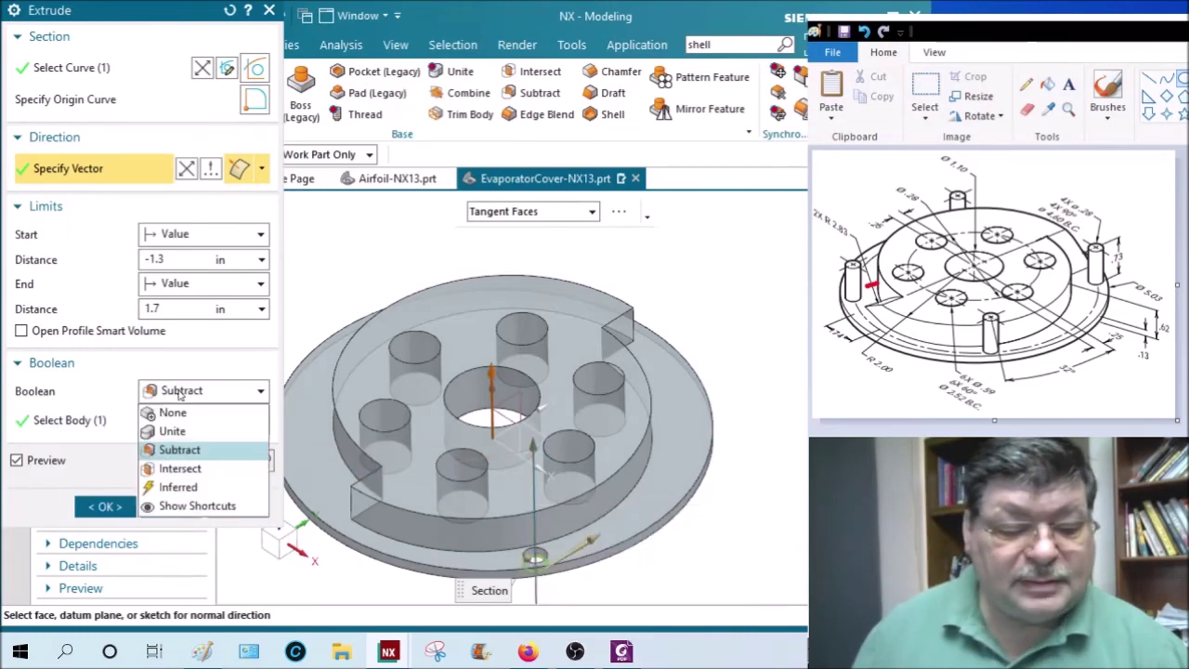
click(198, 415)
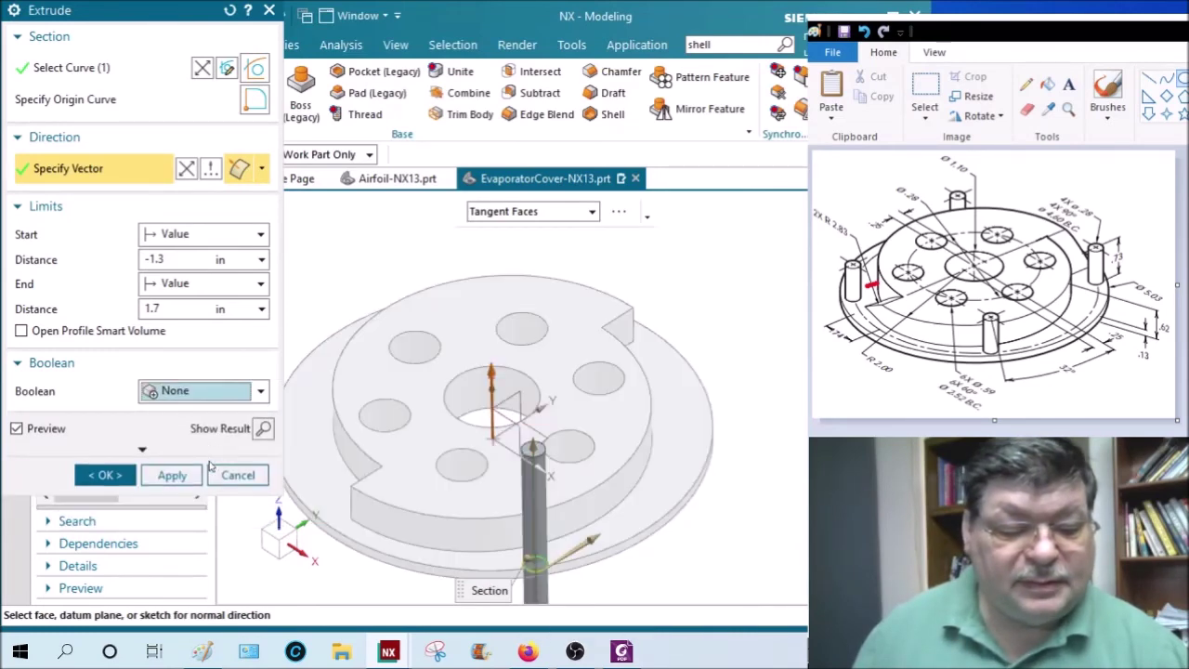
click(197, 392)
click(186, 429)
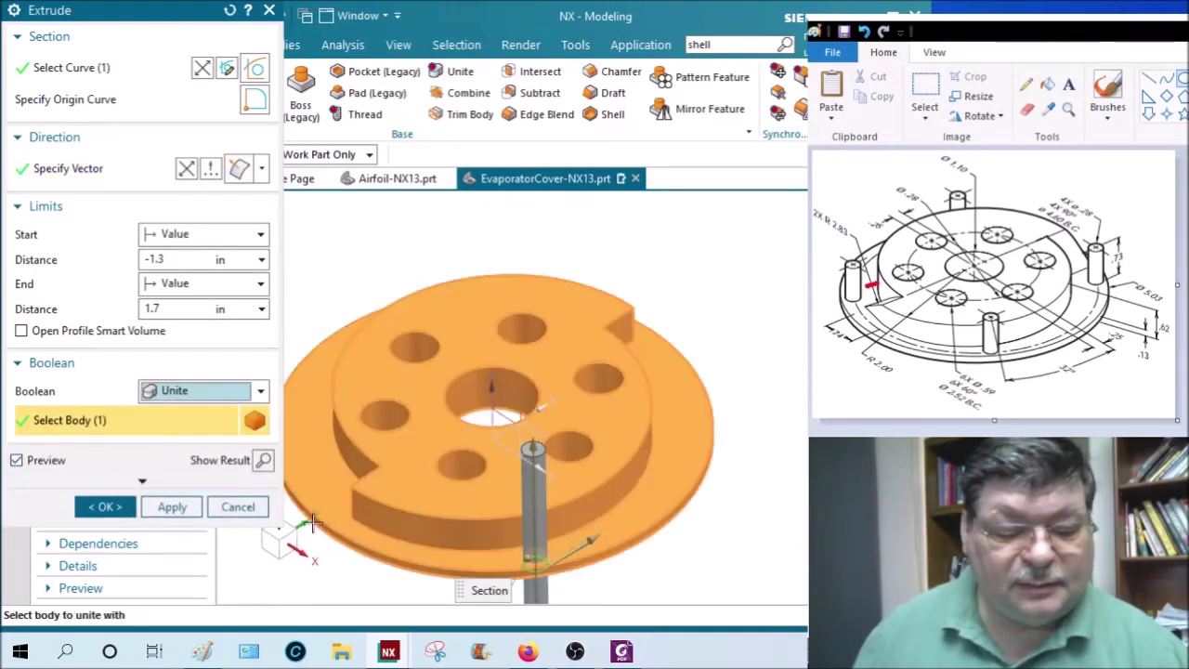
Step: Extrude the Ø0.28 pin from 0 to .73+.13 in and create it
click(181, 260)
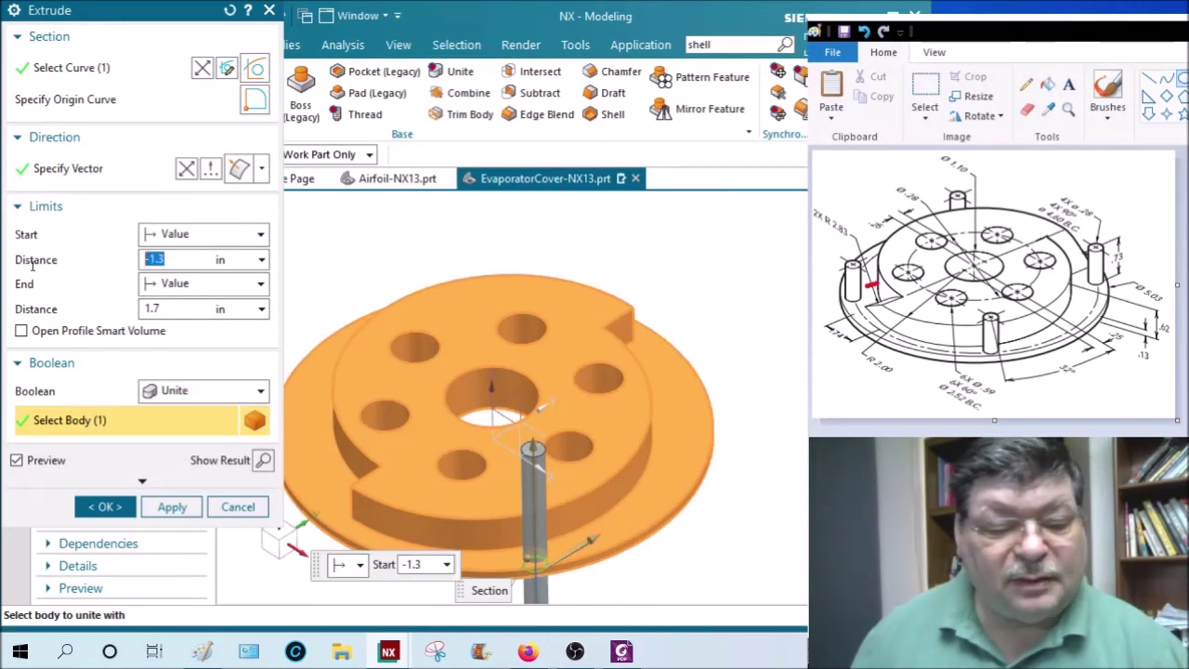
text(0)
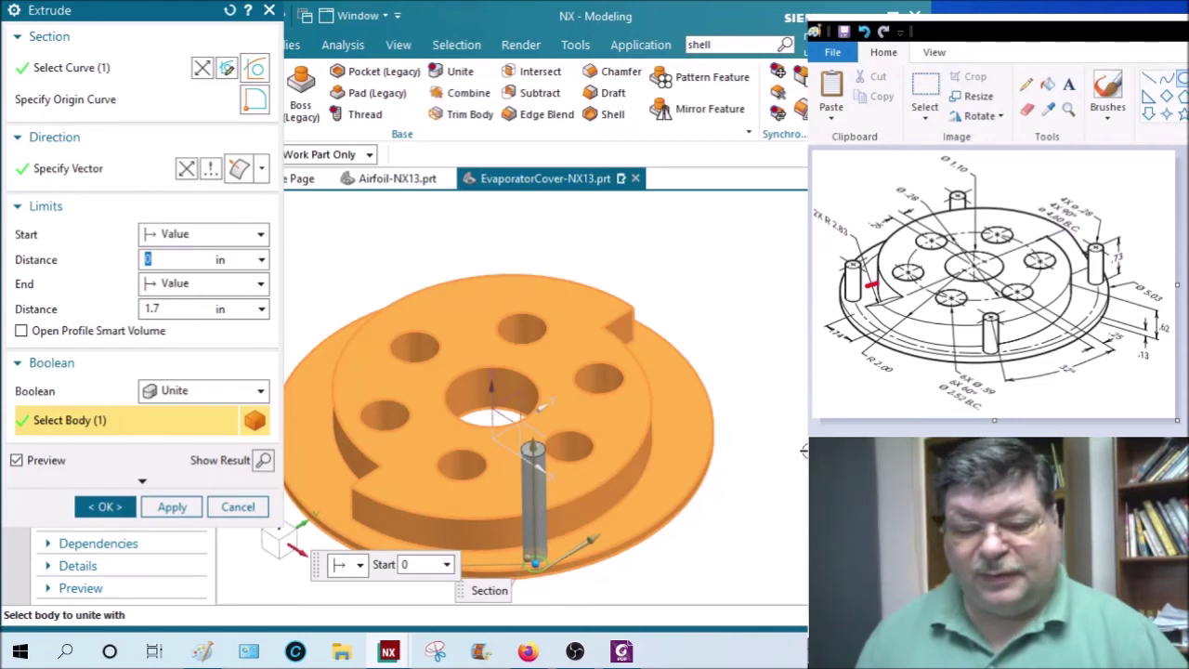
mouse_move(804, 450)
middle_down()
mouse_move(805, 474)
mouse_move(805, 437)
middle_up()
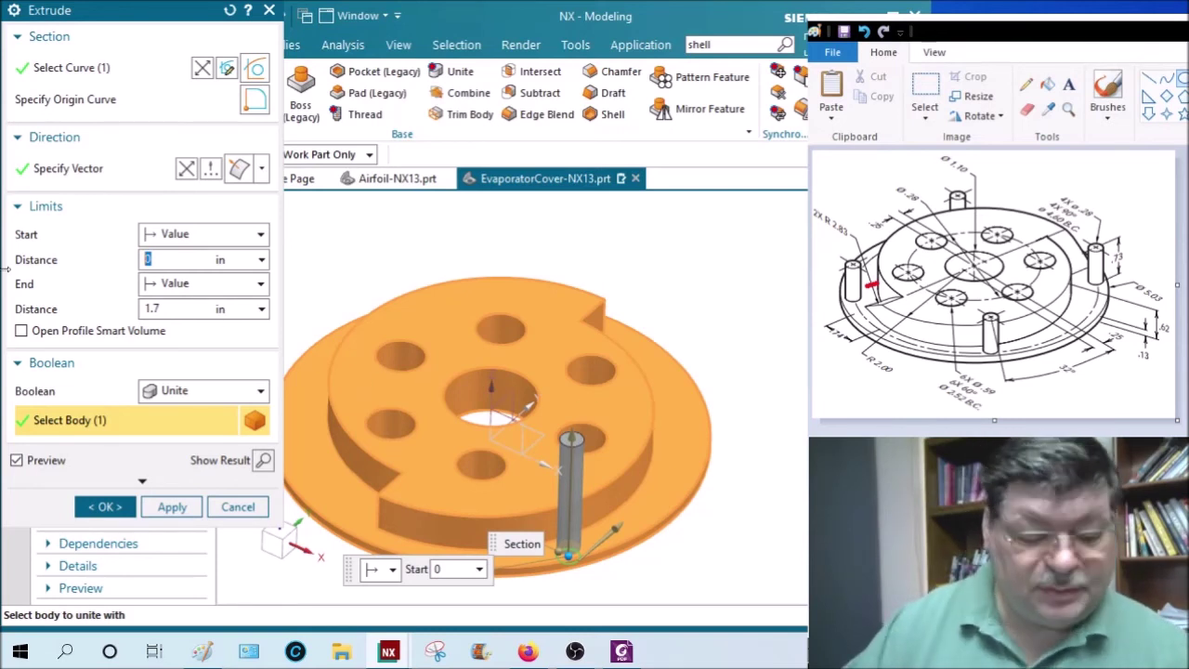
key(Tab)
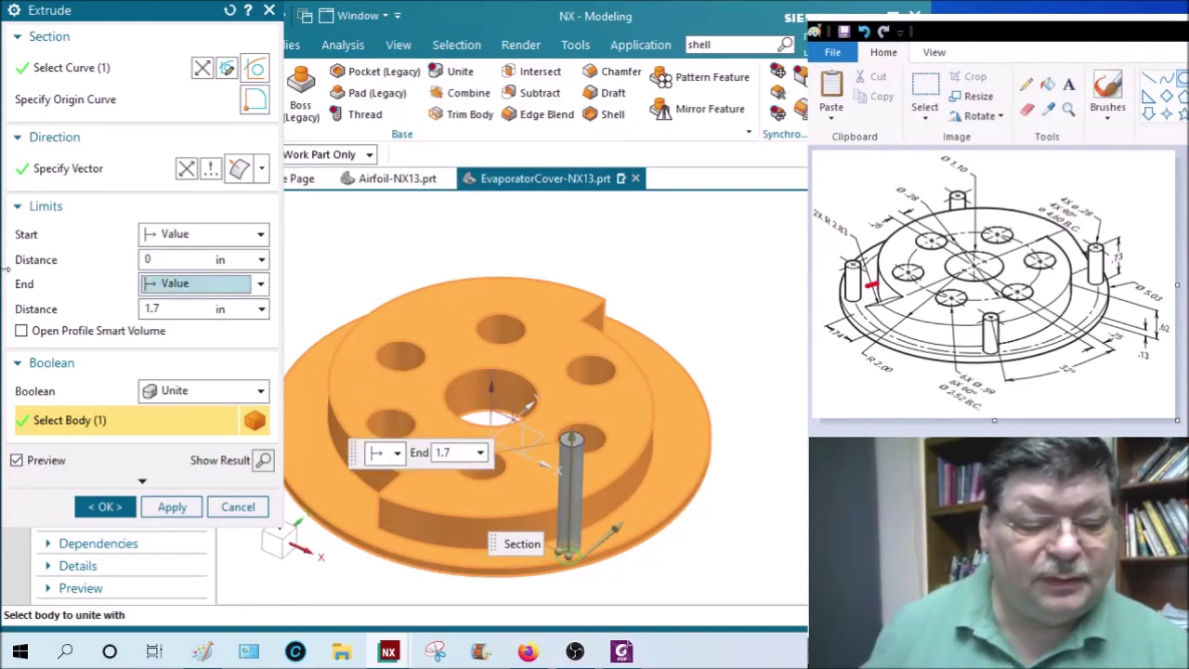
click(179, 261)
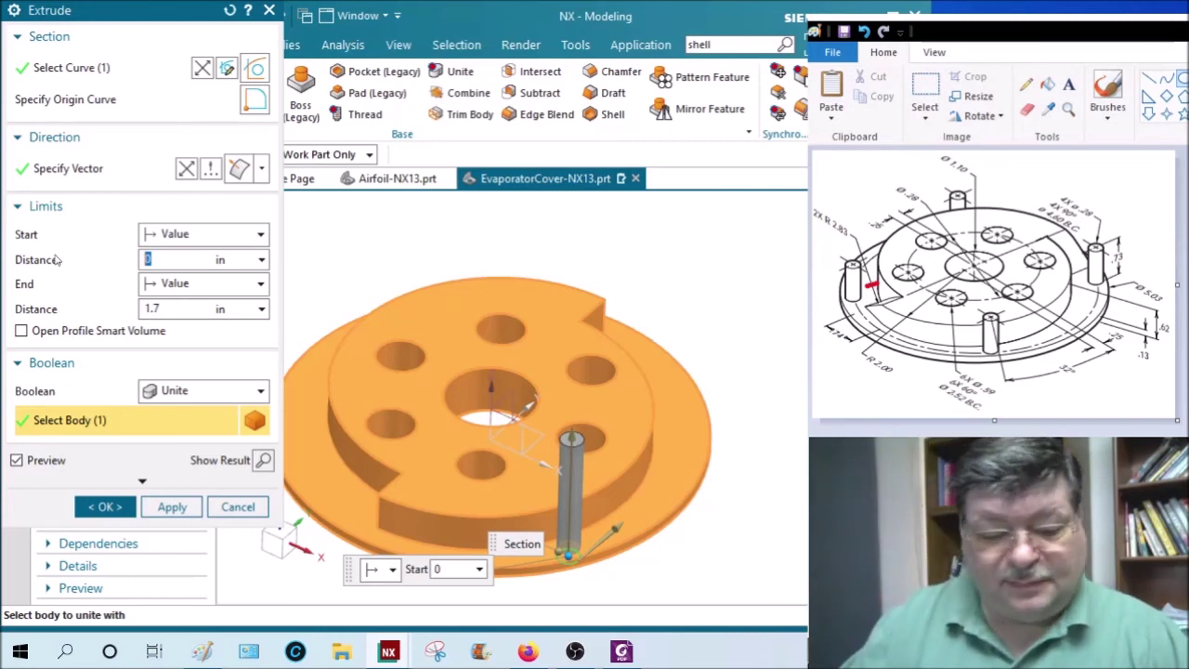
key(Tab)
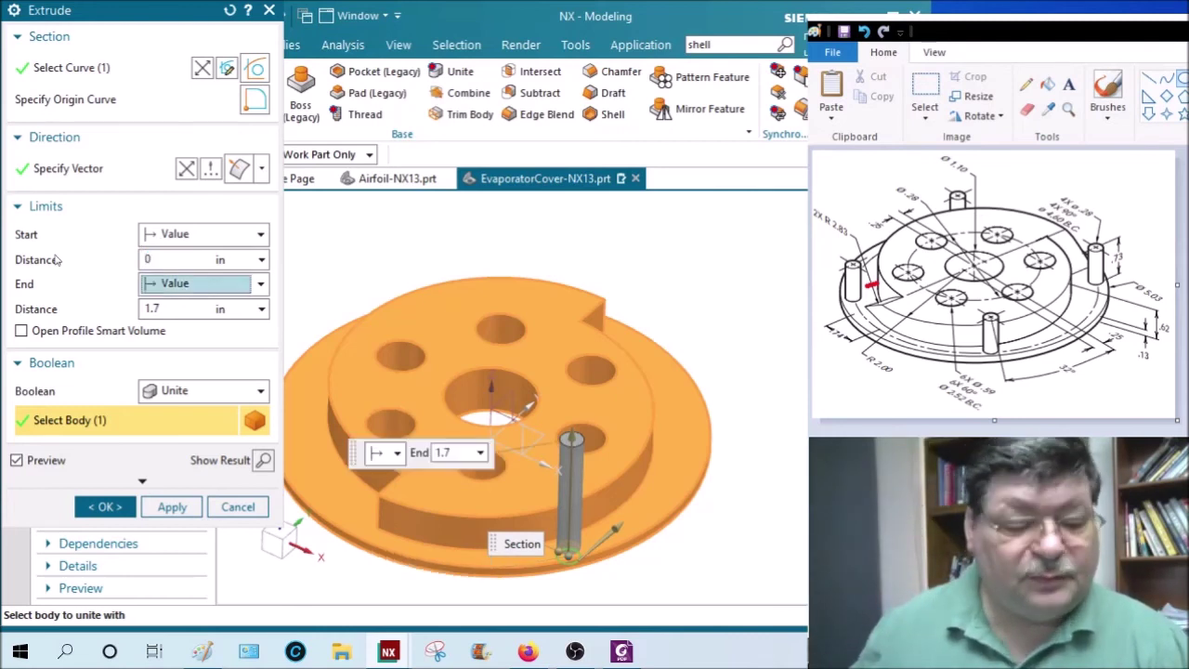
key(Tab)
text(.)
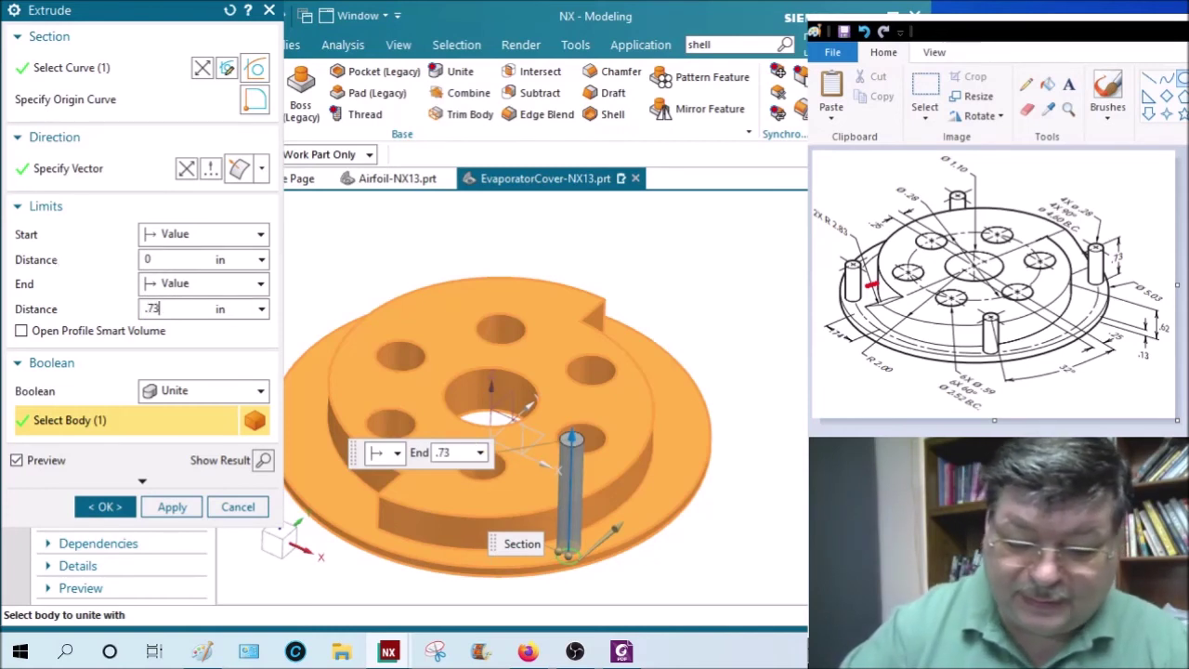
text(73+.13)
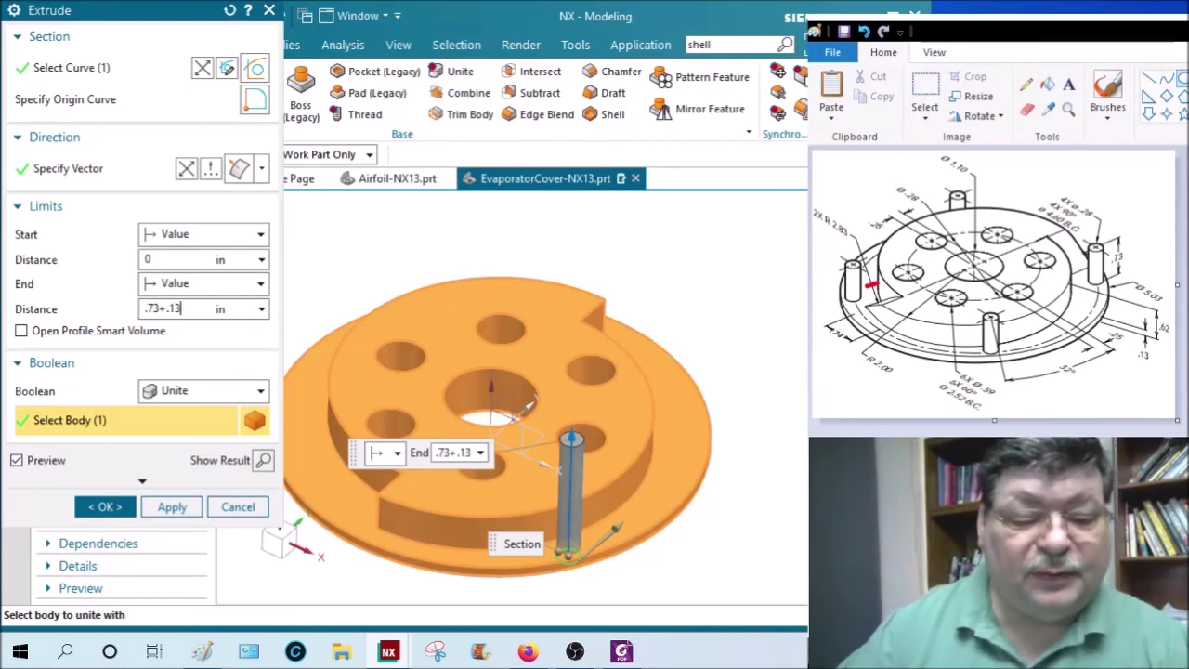
click(107, 508)
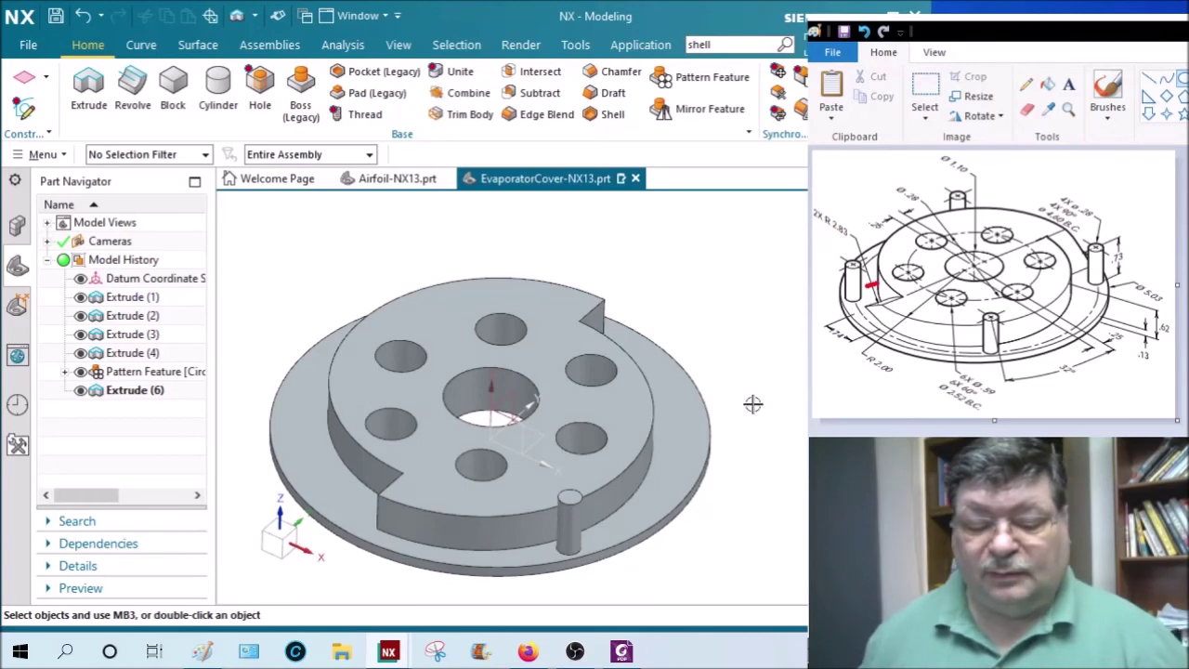
mouse_move(754, 403)
middle_down()
mouse_move(764, 380)
mouse_move(751, 385)
middle_up()
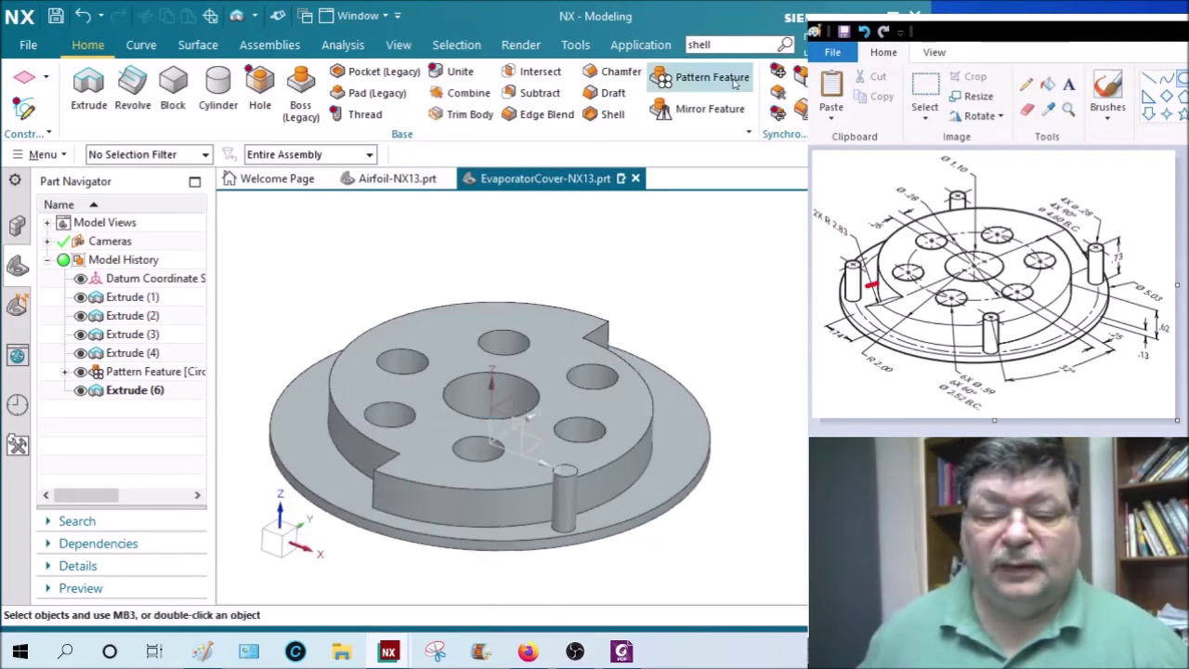
Step: Pattern the pin around the centre hole's axis, count 4 at 90° pitch
click(567, 497)
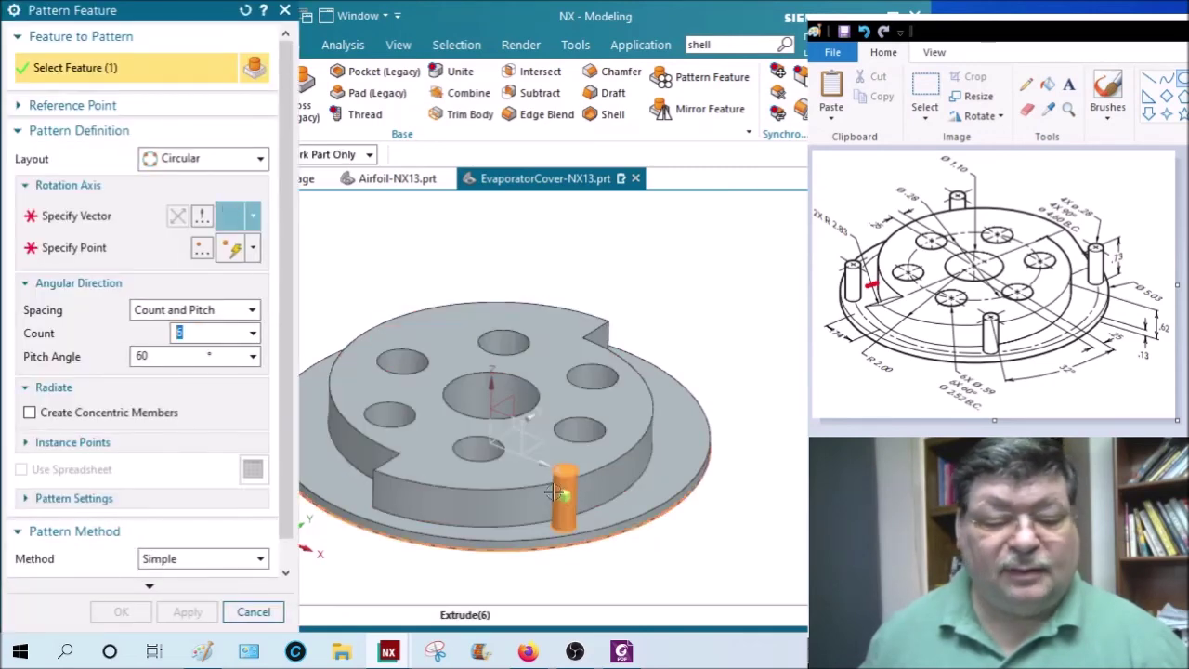
click(232, 216)
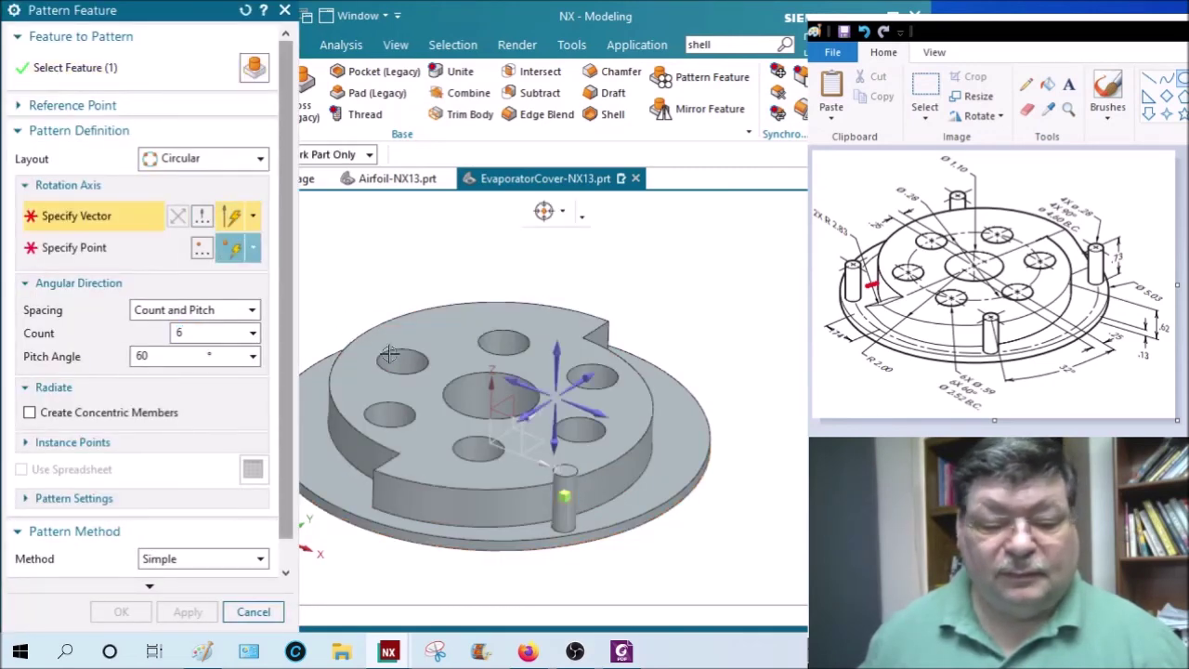
click(489, 384)
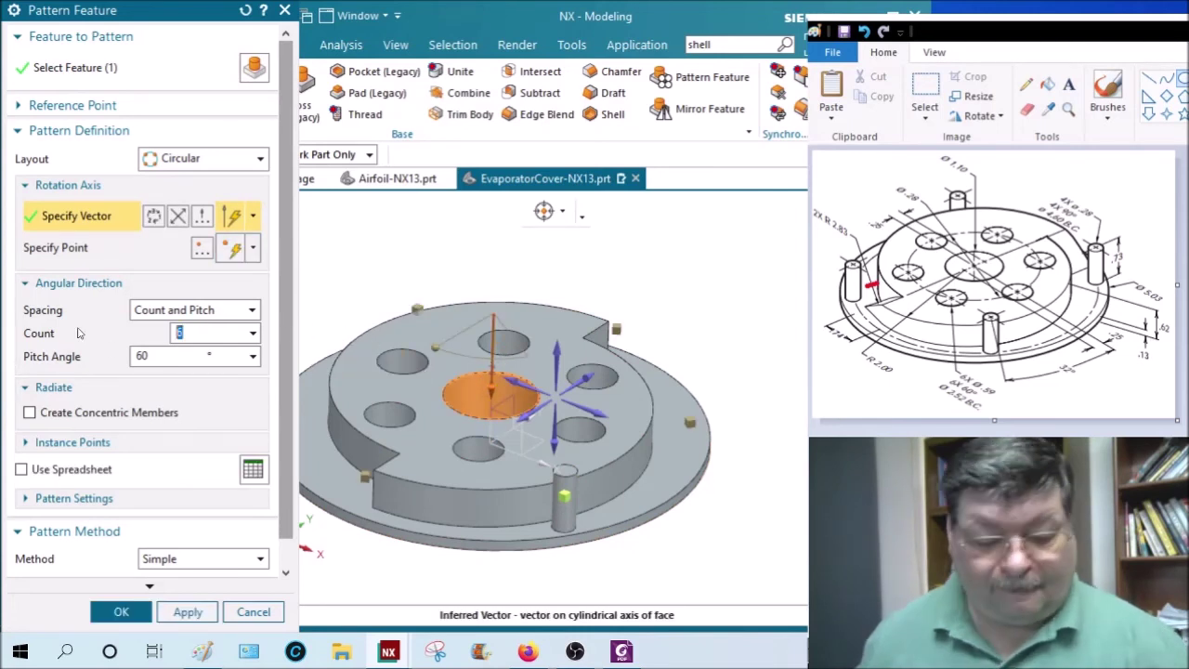
key(Tab)
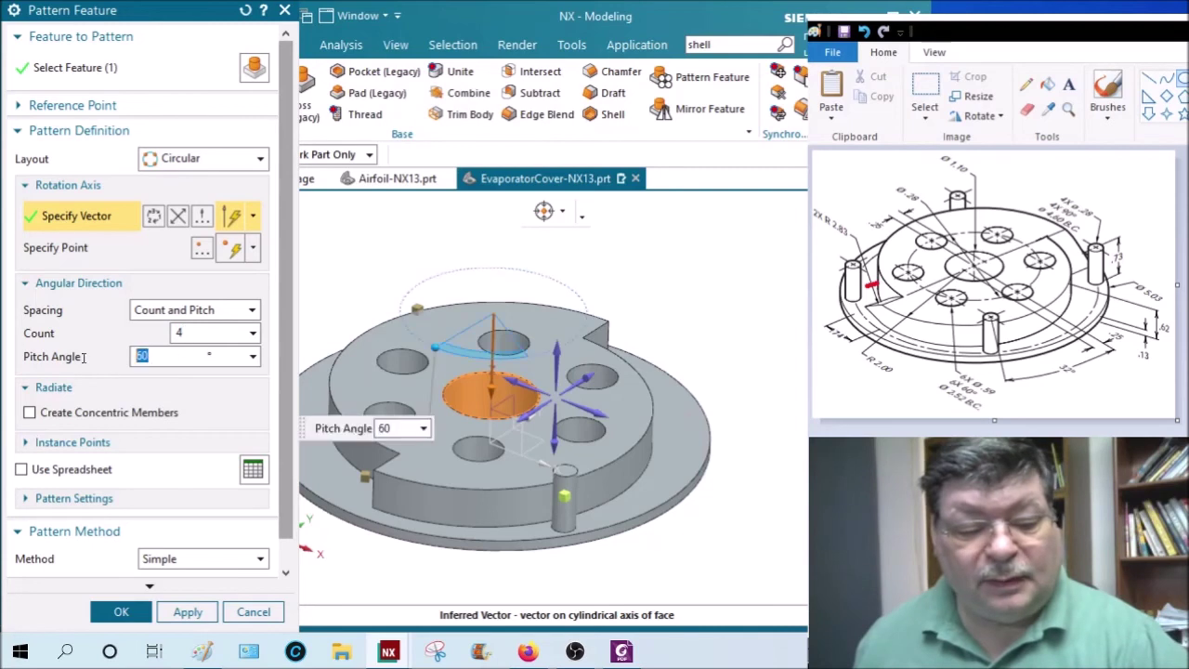
text(90)
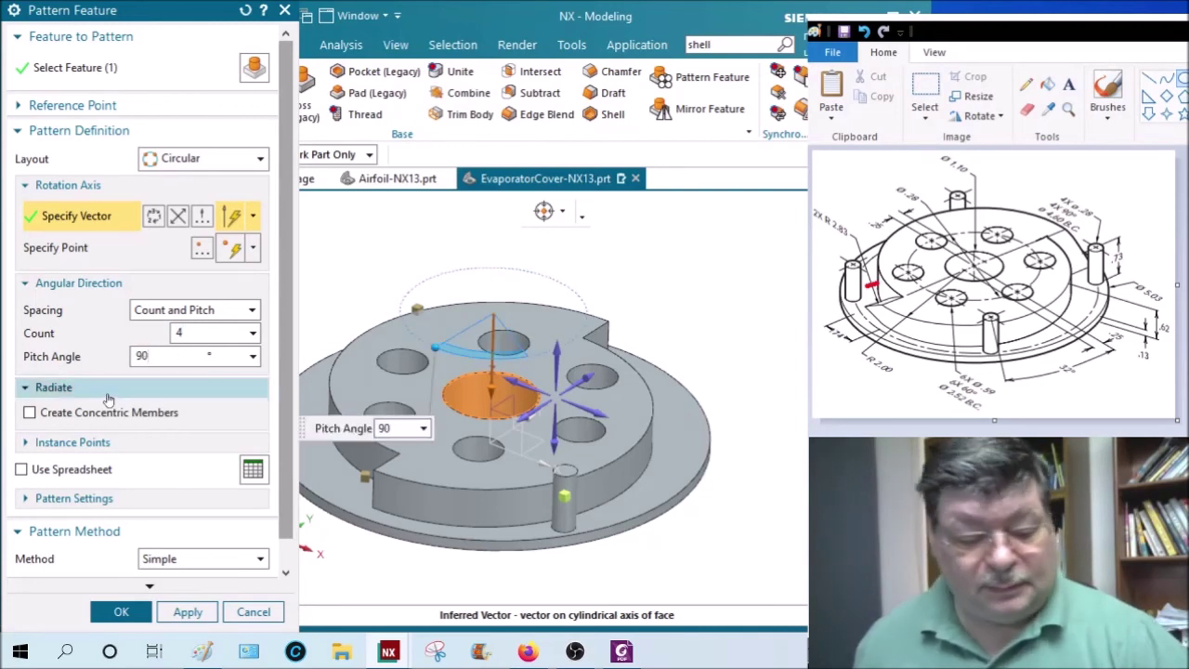
key(Tab)
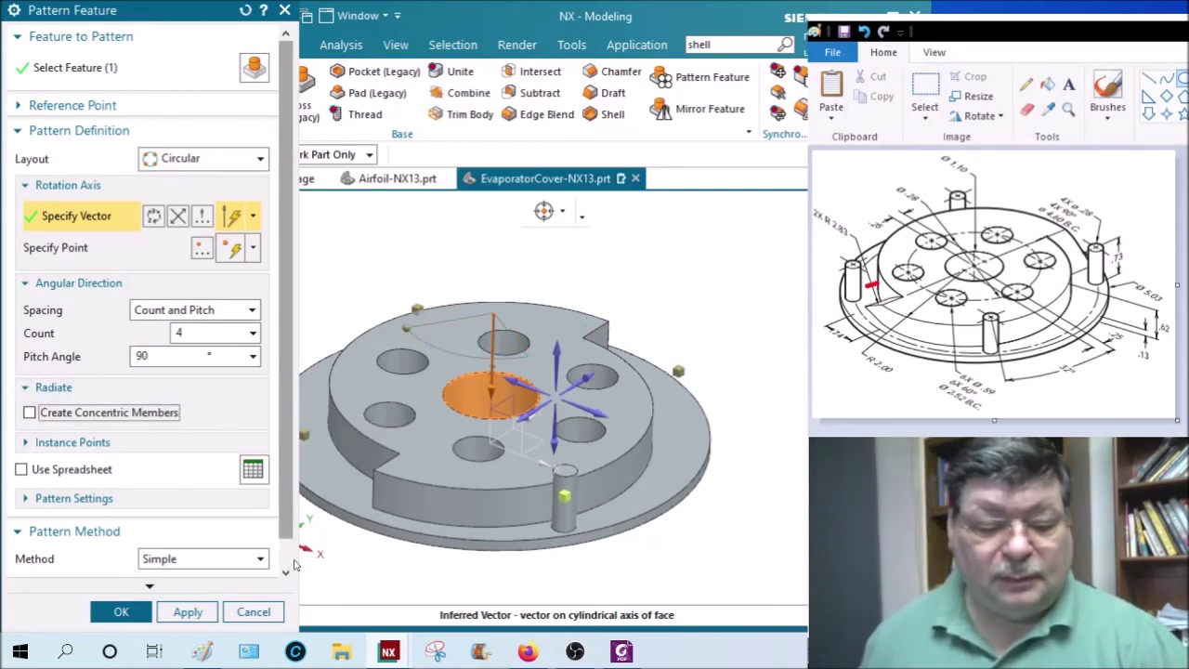
click(137, 613)
middle_drag(688, 492, 683, 548)
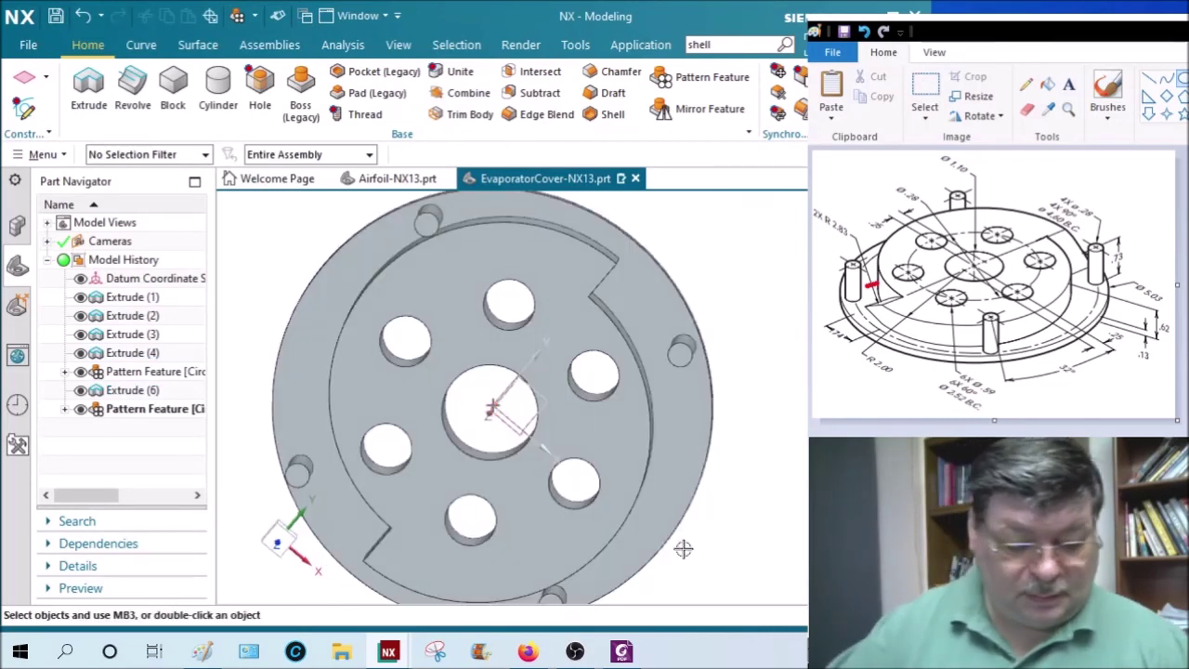
Step: Orbit the part from the top view to inspect the raised boss edge beside the pin
key(F8)
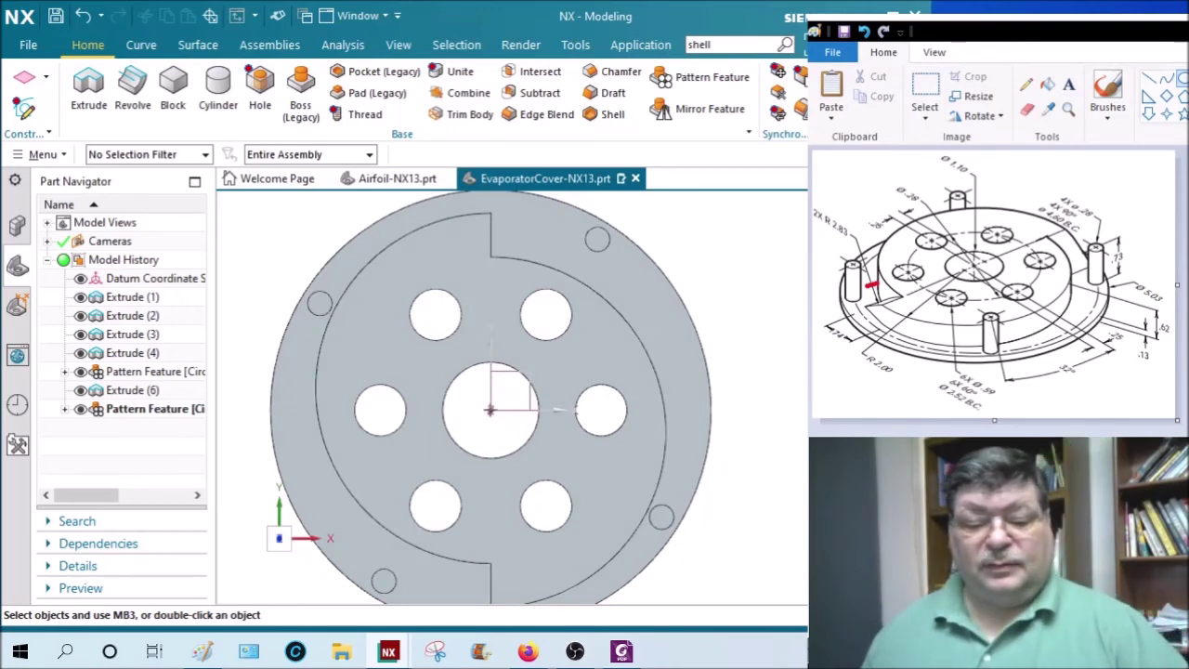
scroll(623, 459, down, 2)
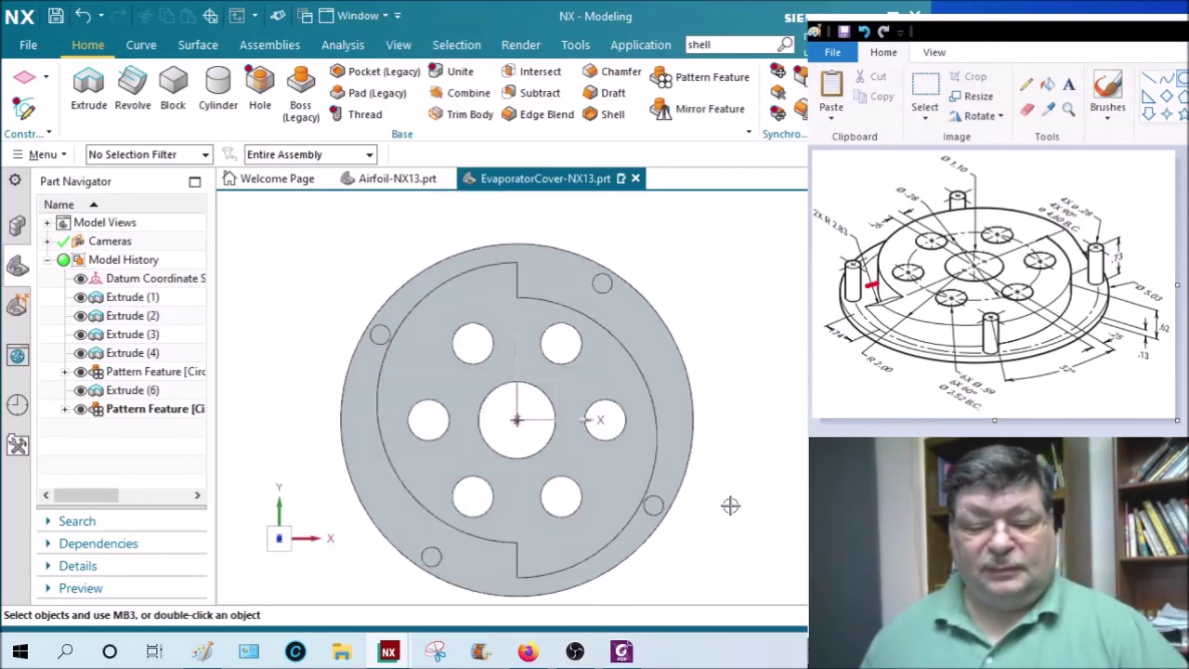
middle_drag(727, 507, 734, 431)
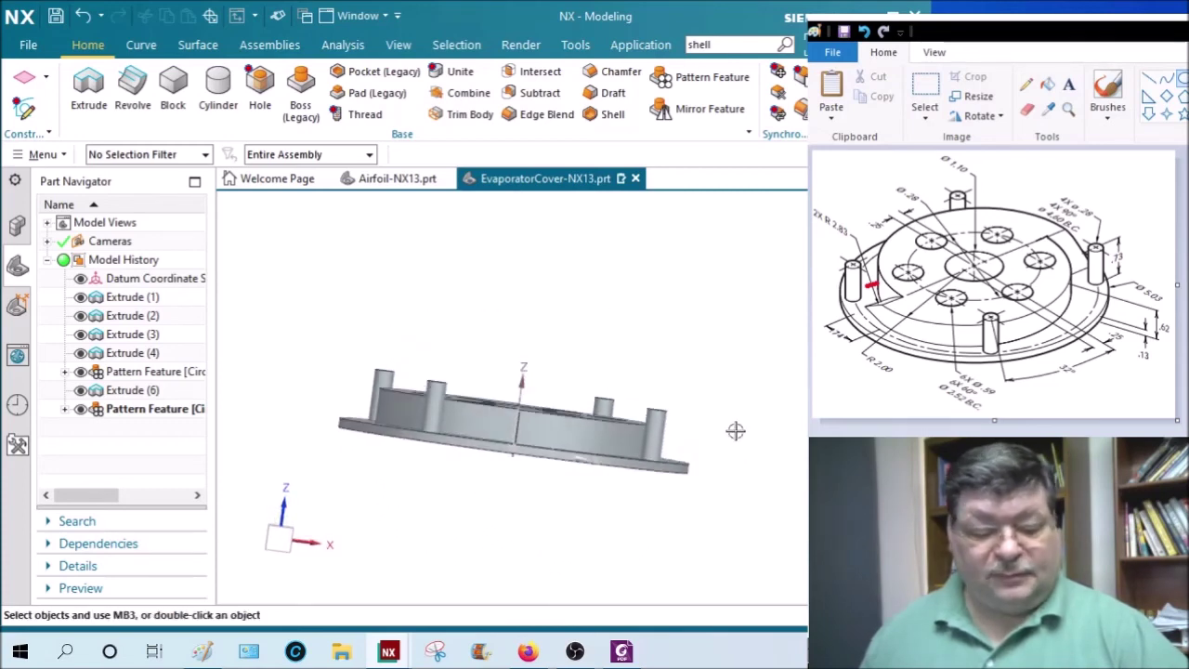
middle_drag(738, 443, 721, 509)
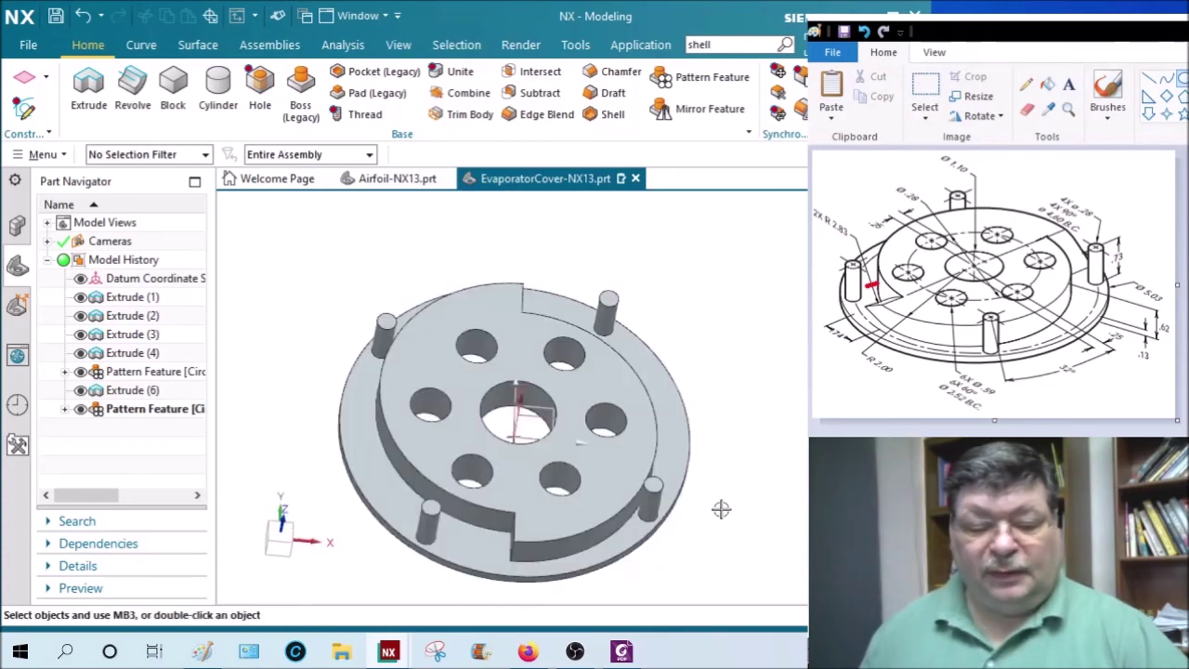
mouse_move(721, 509)
middle_down()
mouse_move(716, 499)
mouse_move(743, 484)
mouse_move(733, 510)
middle_up()
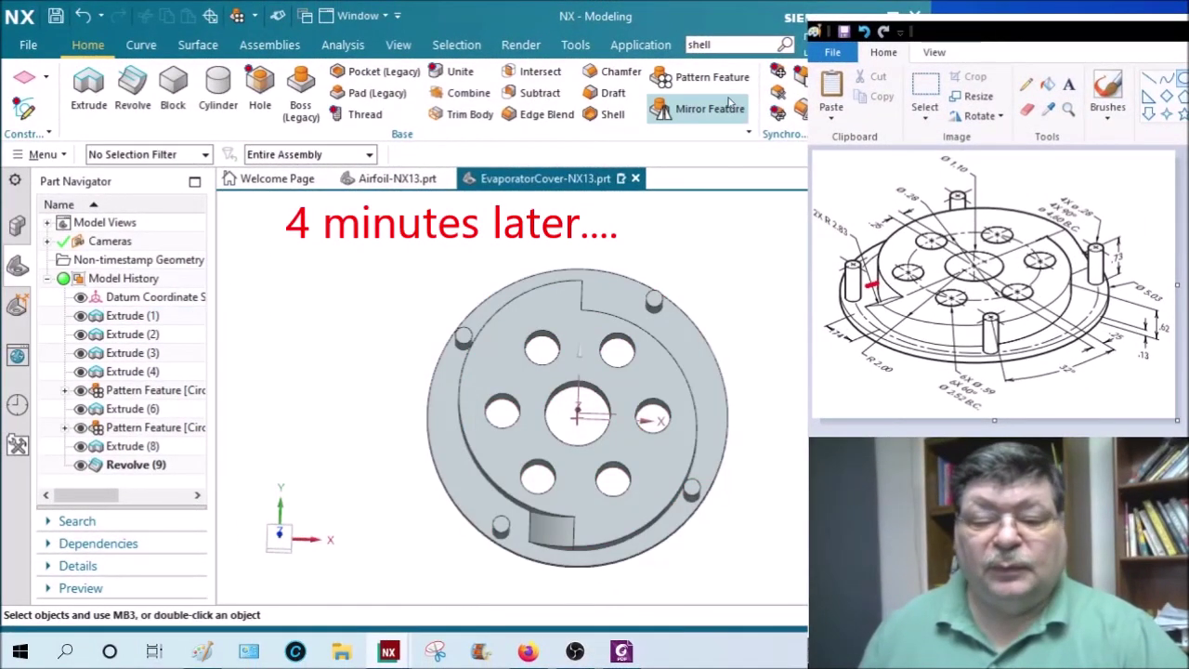
Step: Pattern Revolve (9) and Extrude (8) about the Z axis: count 2, pitch angle 180°
click(714, 78)
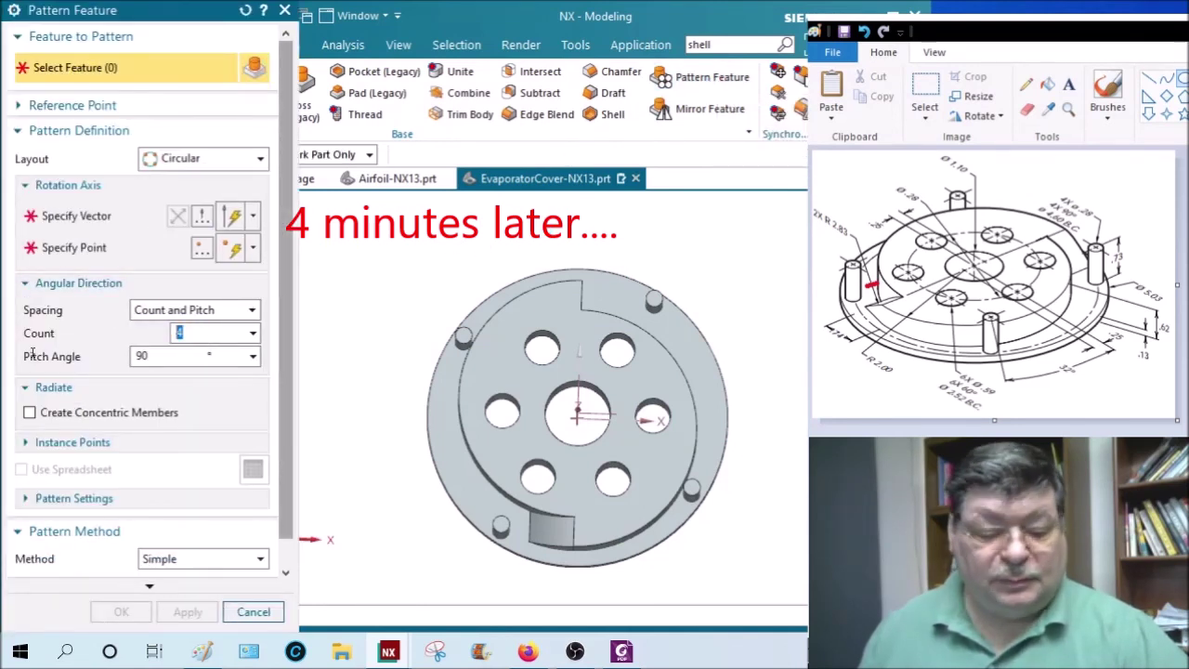
text(2)
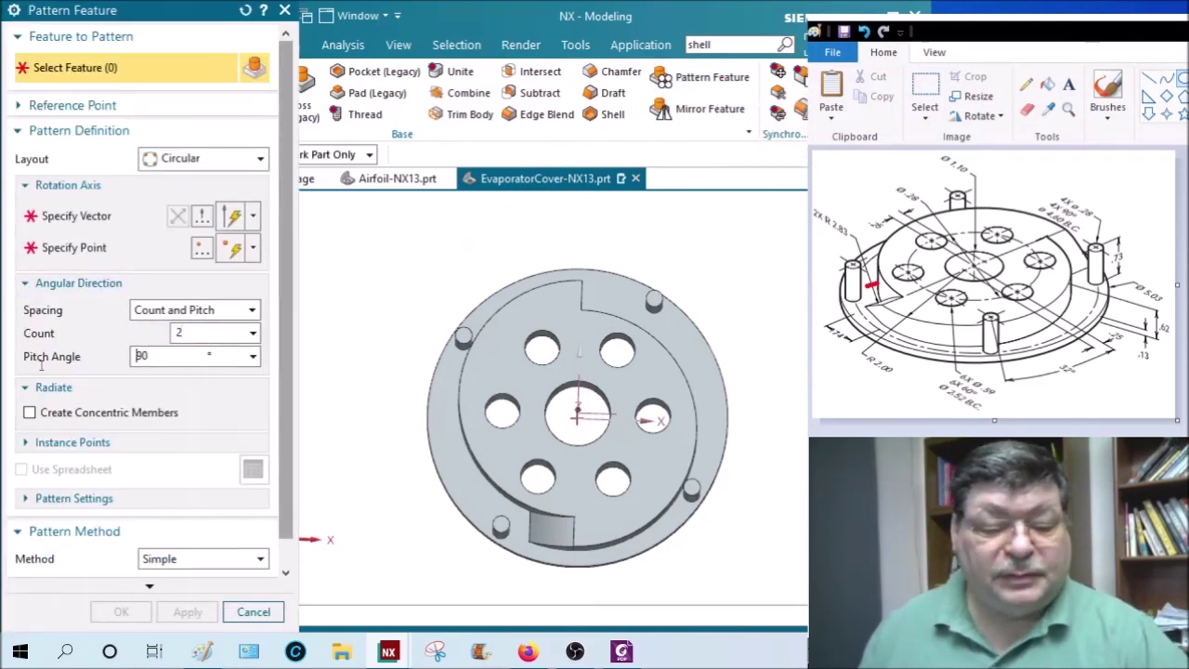
text(180)
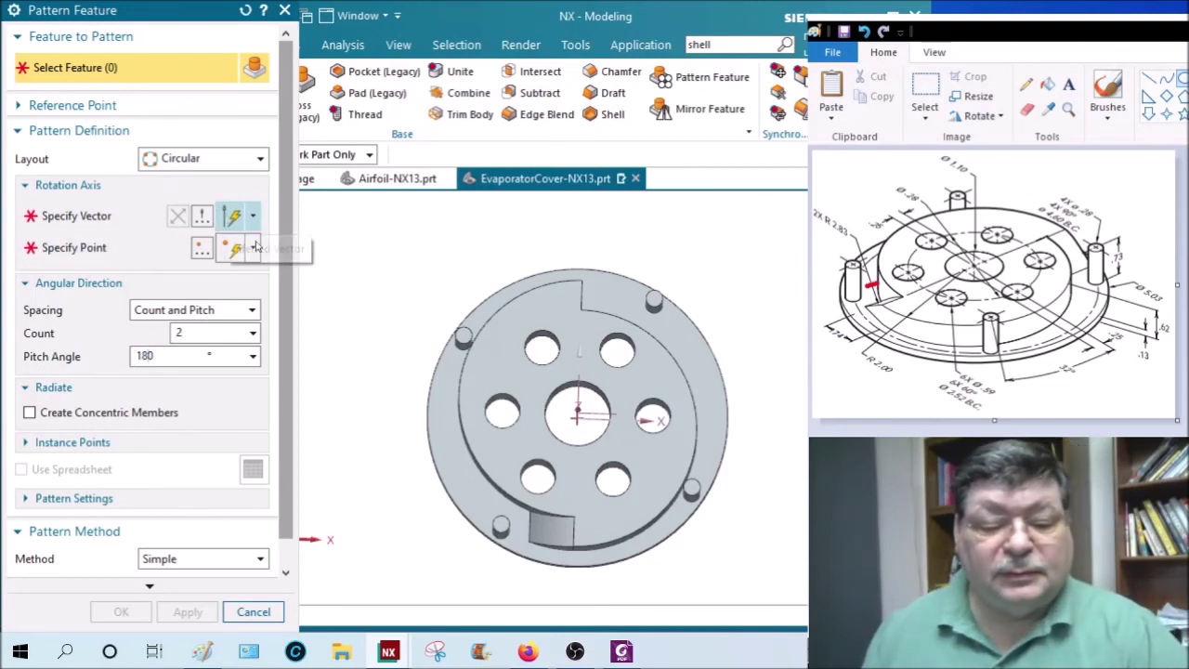
click(232, 216)
middle_drag(796, 476, 801, 435)
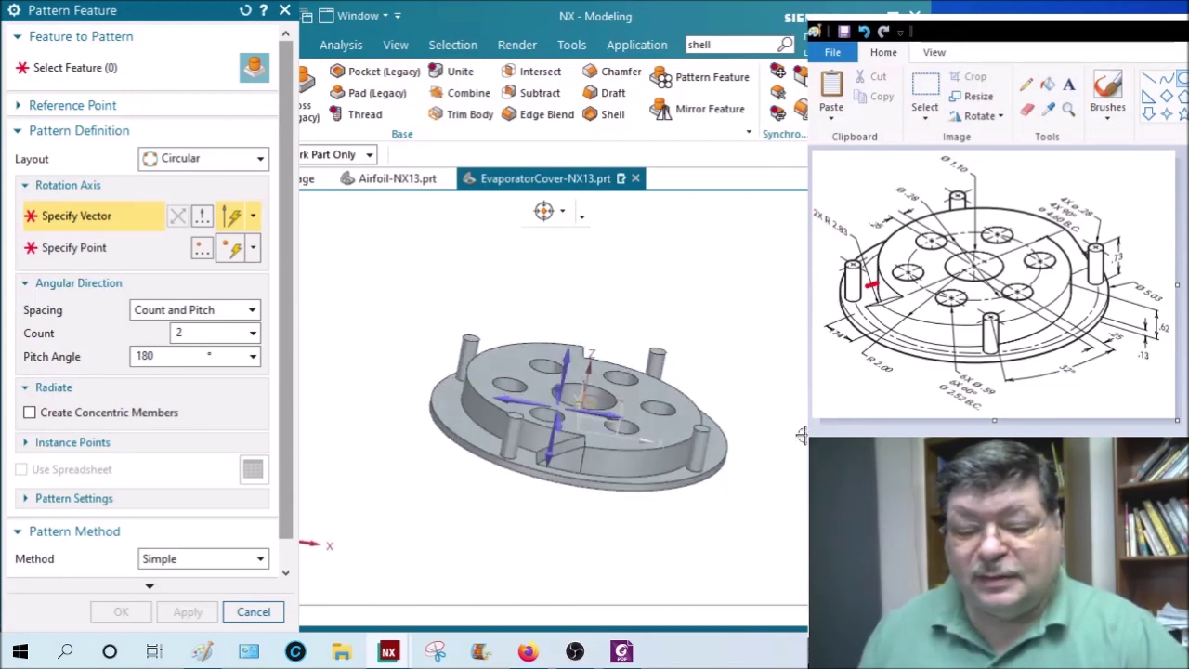
click(589, 360)
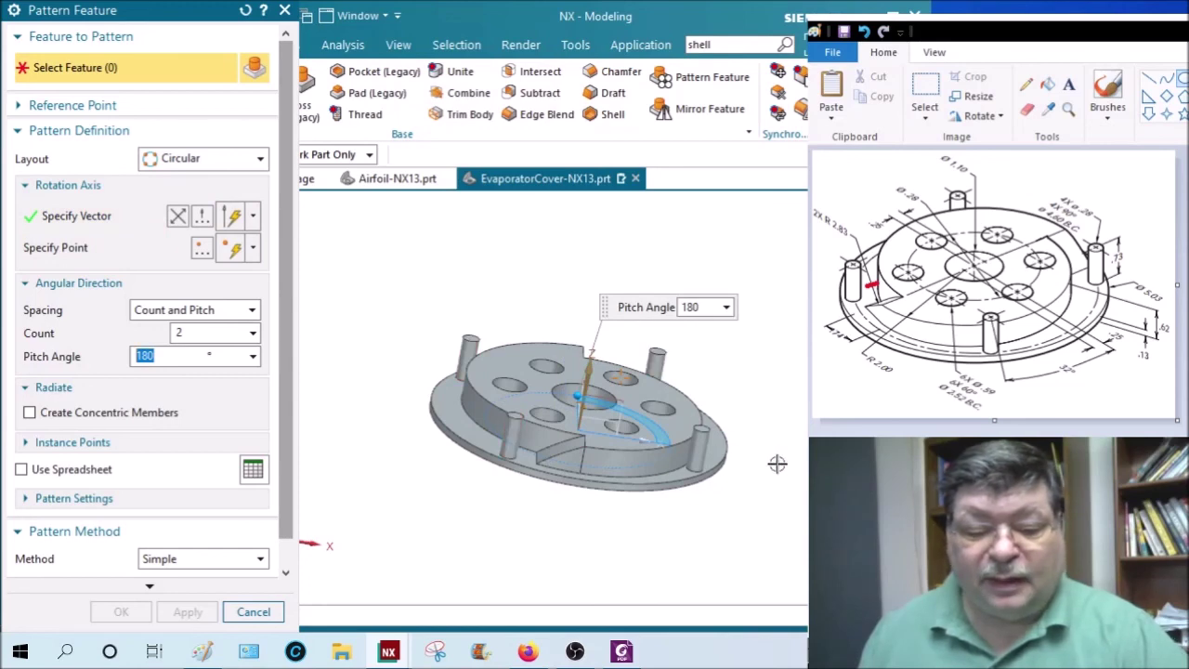
middle_drag(777, 464, 748, 507)
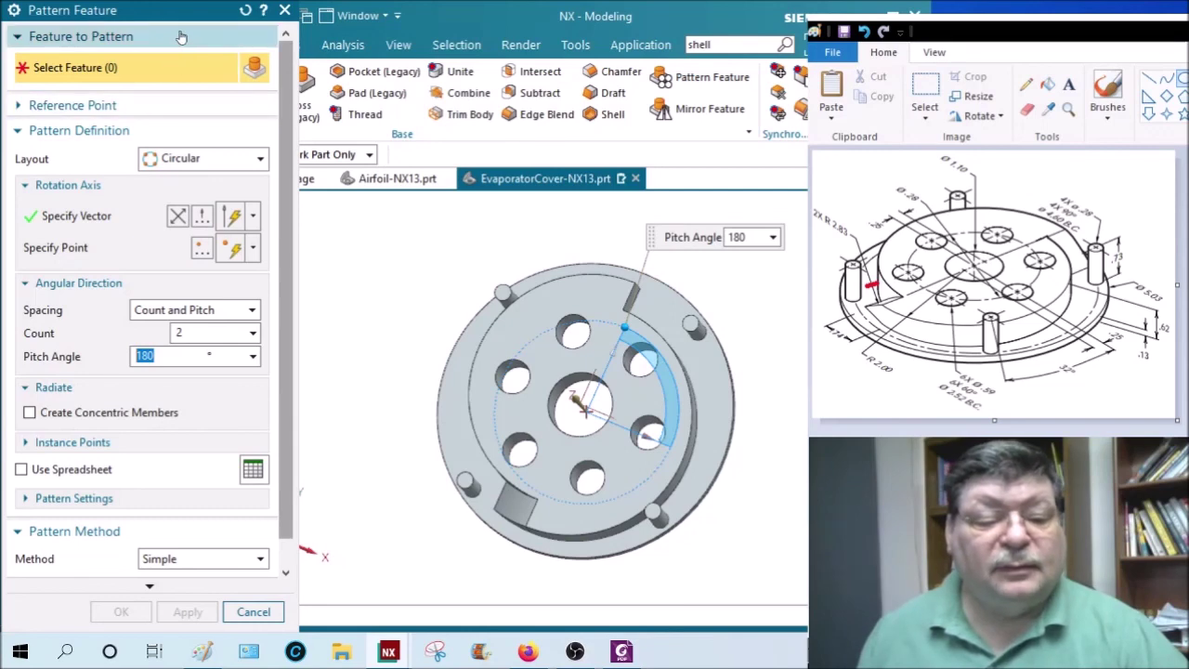
drag(175, 13, 861, 73)
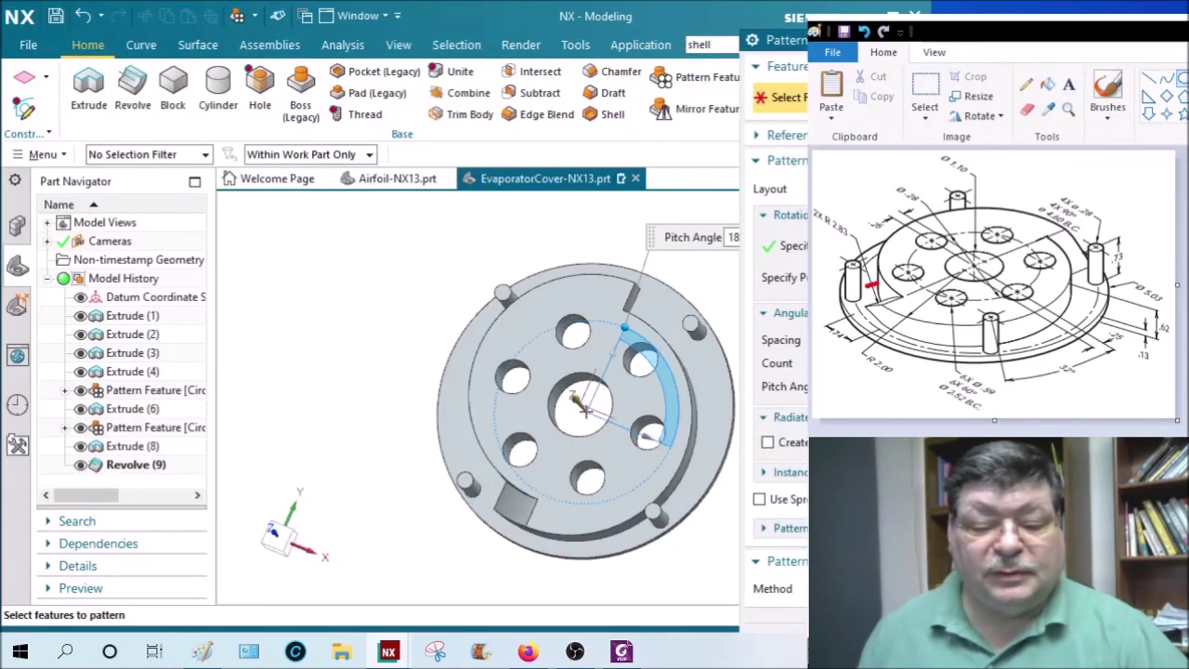
click(125, 465)
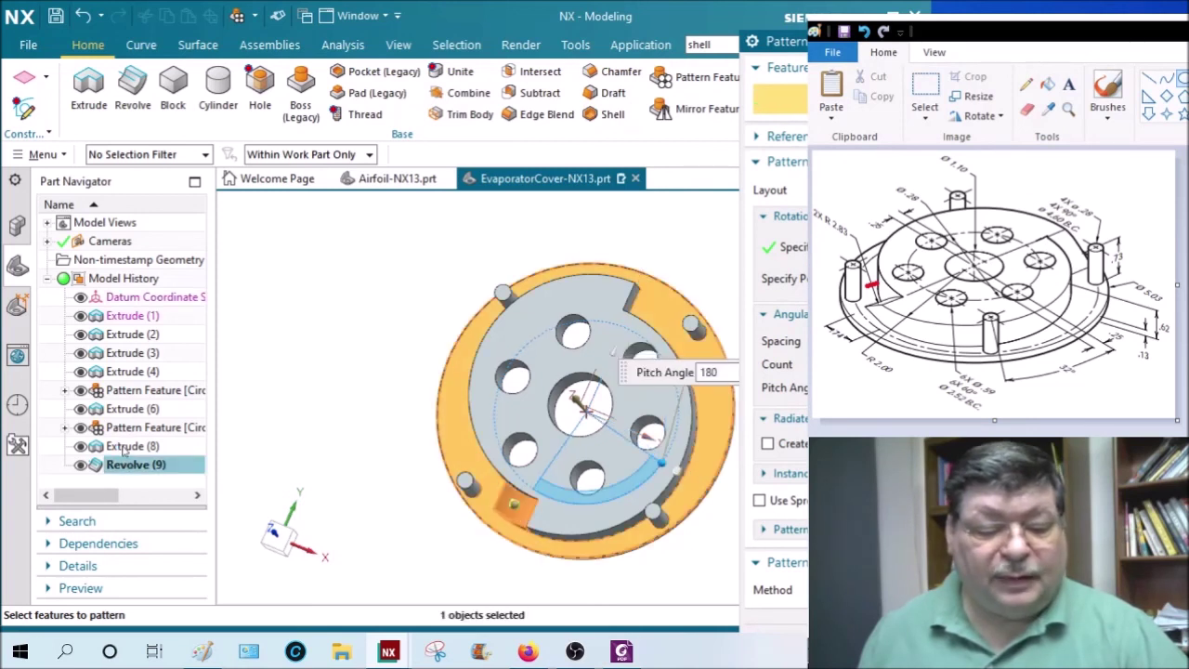
ctrl+click(139, 447)
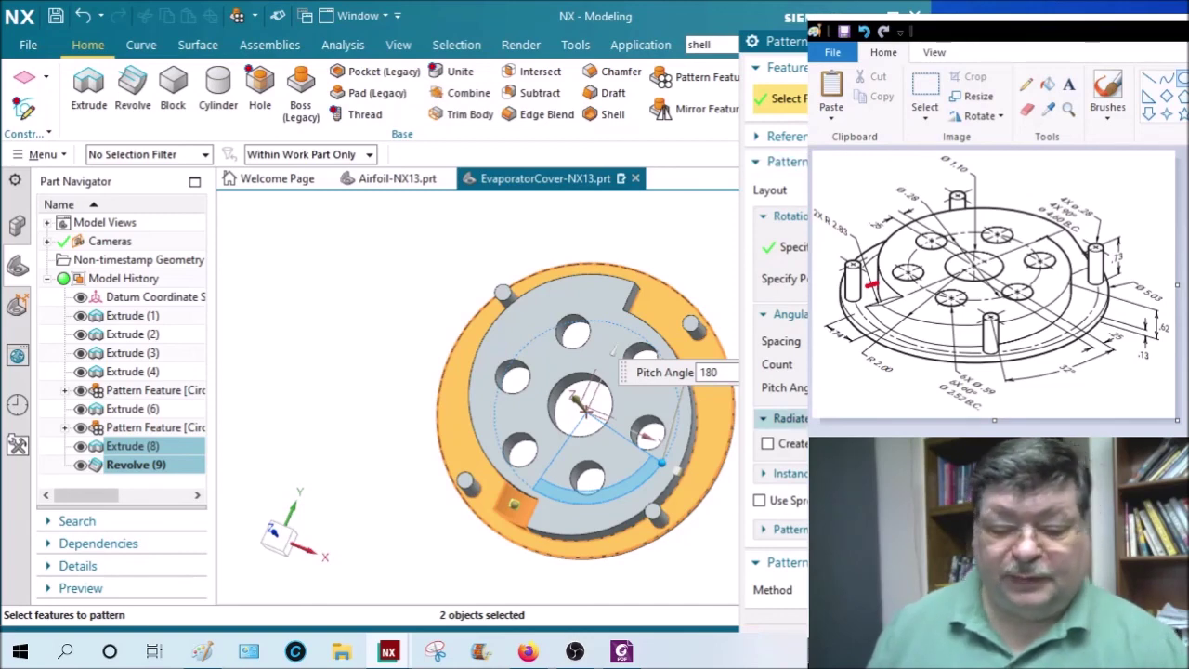
mouse_move(790, 41)
mouse_down()
mouse_move(567, 45)
mouse_move(108, 11)
mouse_up()
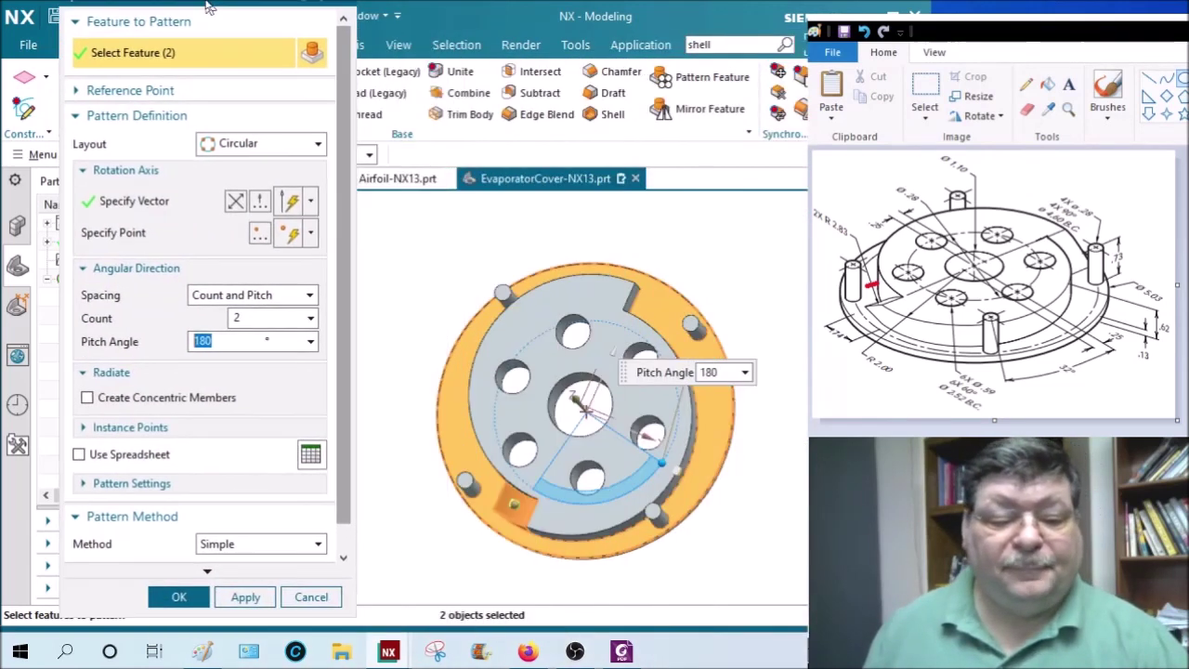
click(178, 612)
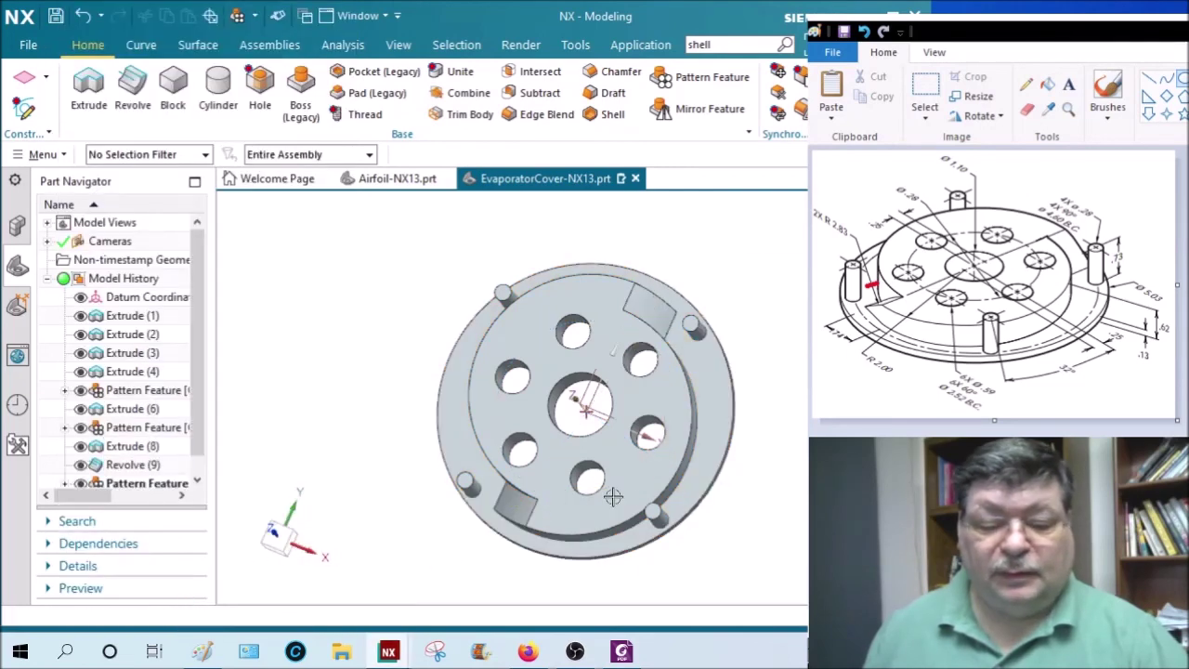
Step: Inspect both notches from several angles, fit a trimetric view, and save EvaporatorCover-NX13.prt
middle_drag(735, 505, 549, 481)
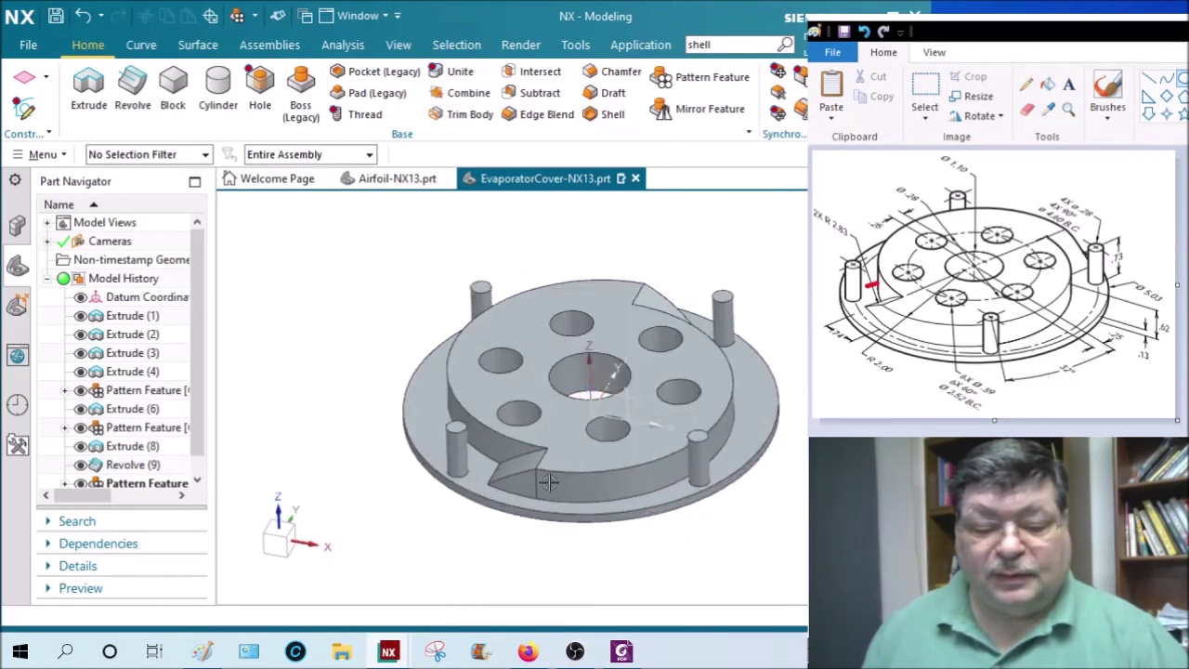
scroll(557, 469, up, 6)
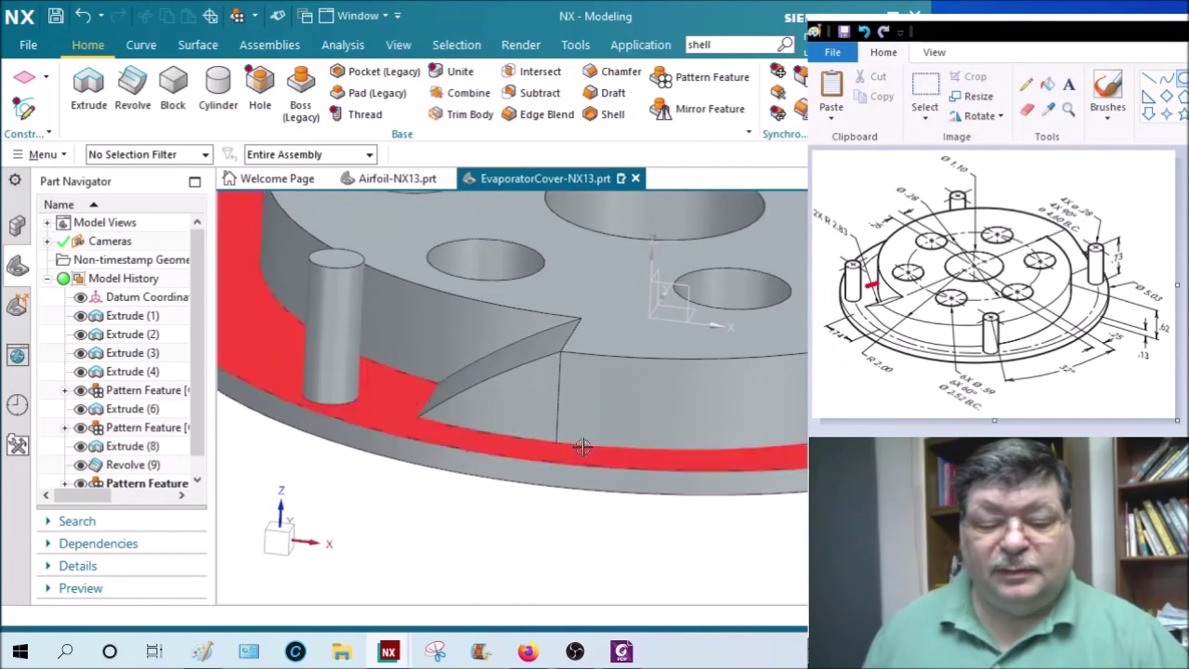
middle_drag(583, 447, 641, 267)
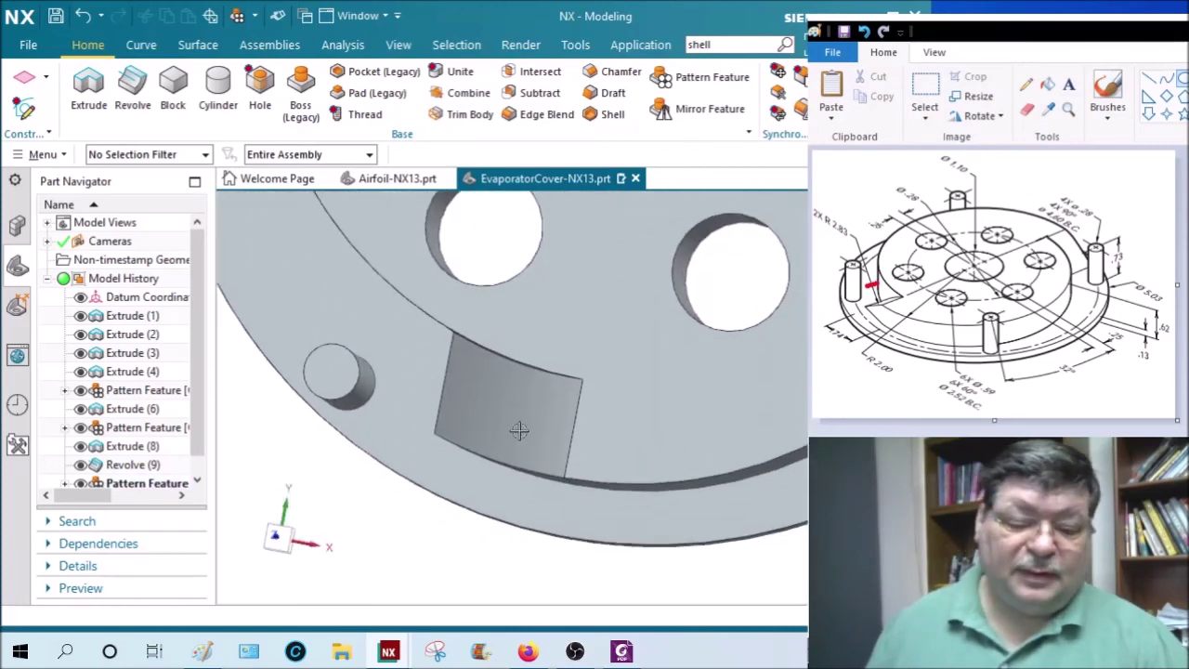
scroll(704, 421, down, 3)
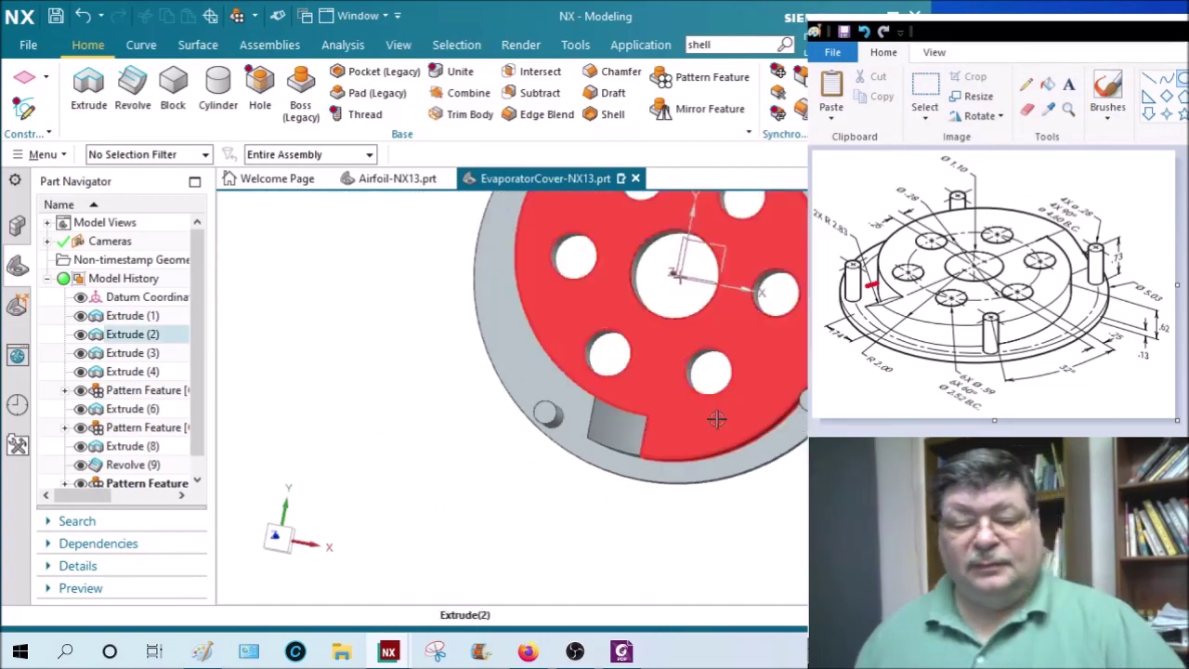
middle_drag(705, 421, 737, 406)
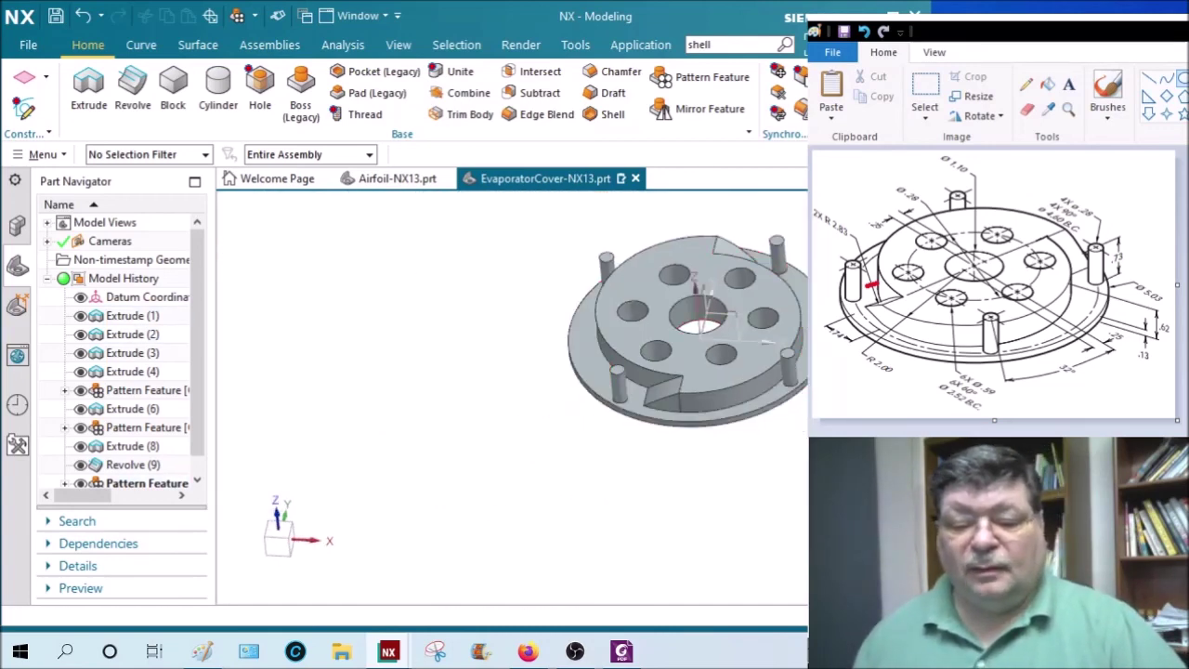
key(Home)
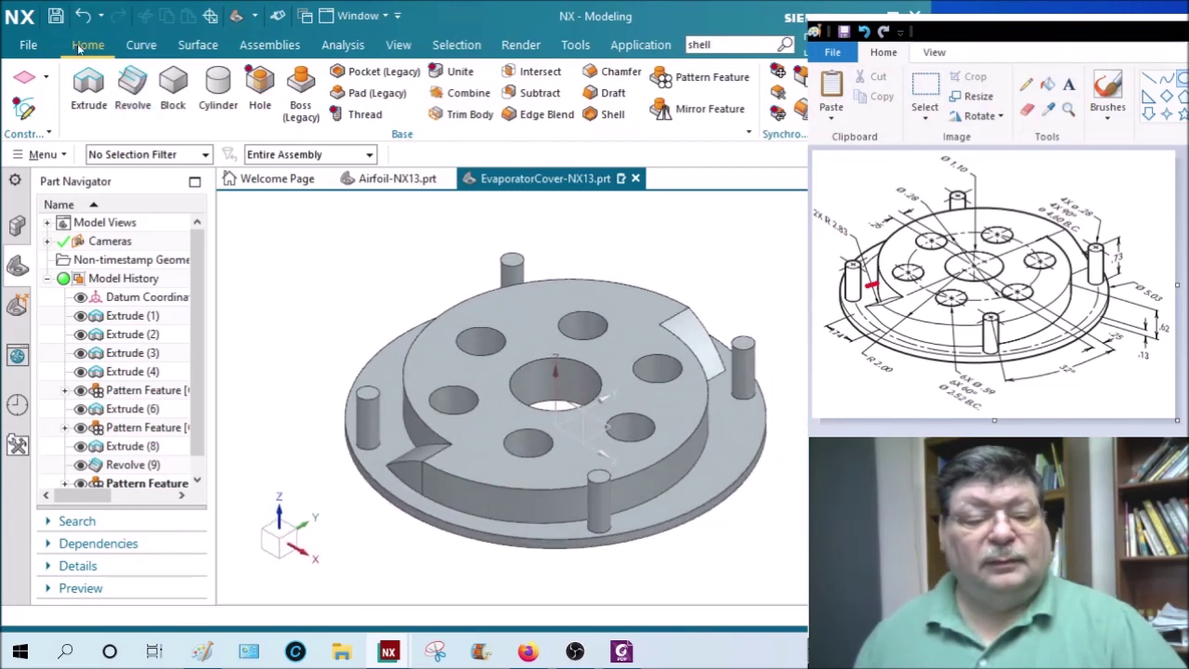
click(58, 17)
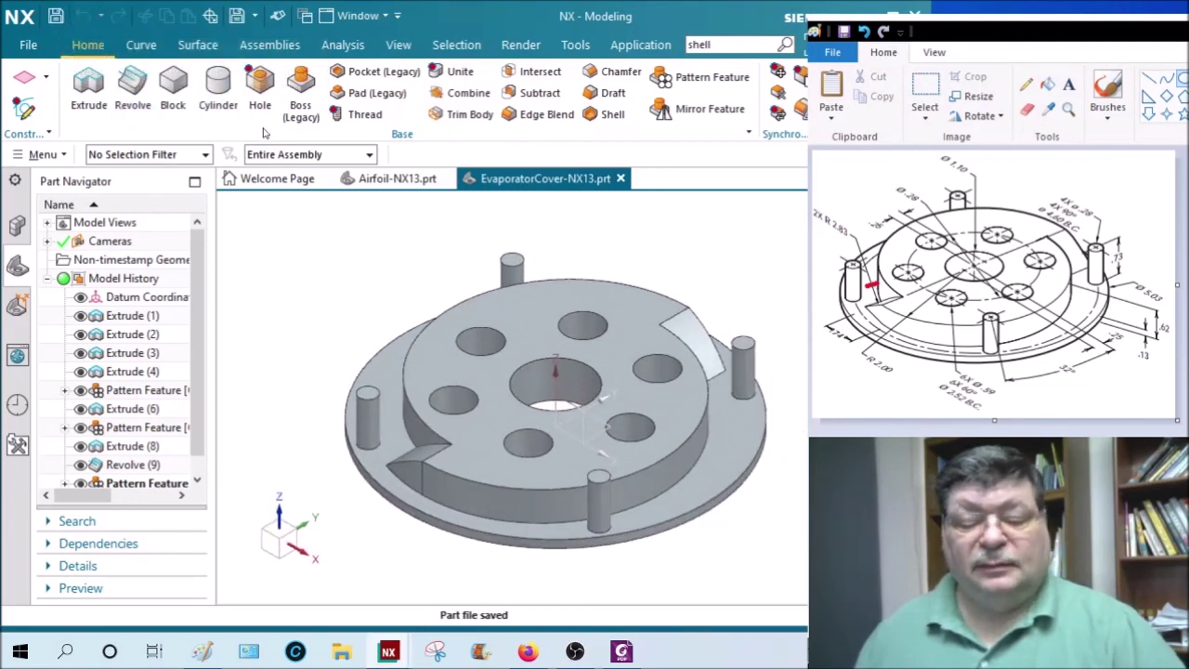